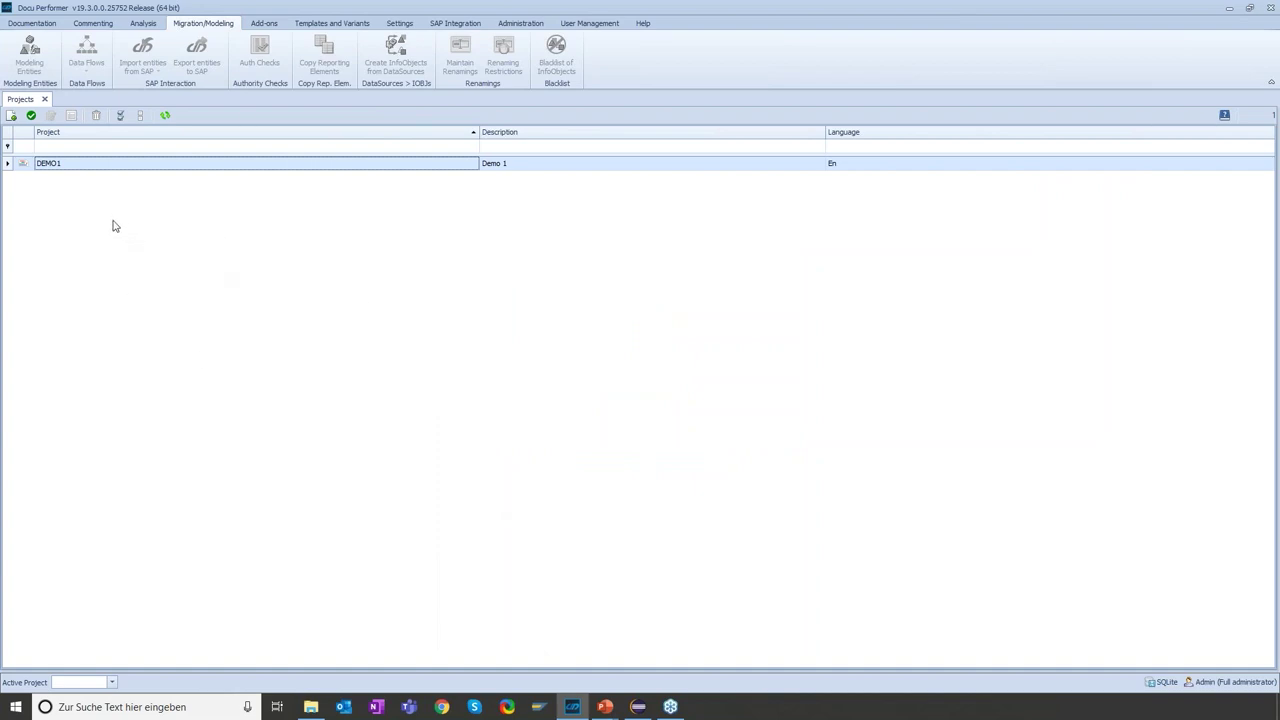
- Create a modeling project with technical name DEMO_WEBINAR, description "Demo Webinar" and language English
{"action": "left_click", "coordinate": [12, 116]}
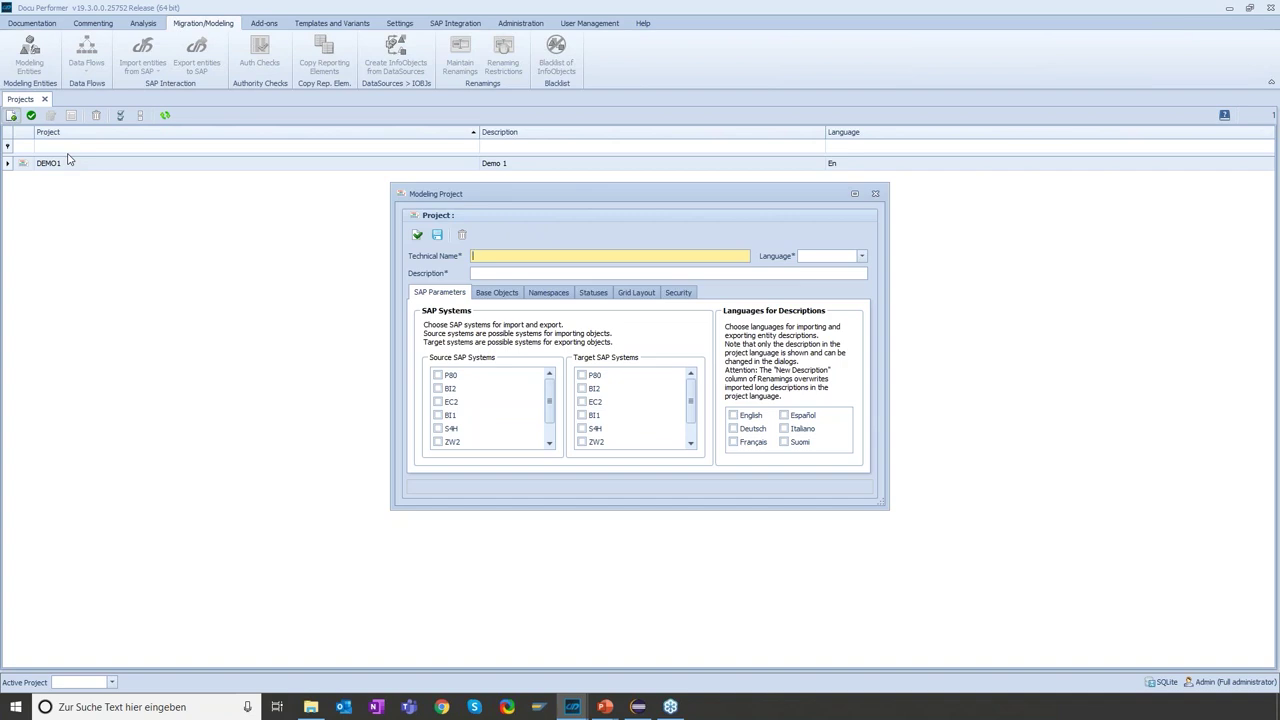
{"action": "type", "text": "DEMO_WEBINAR"}
{"action": "key", "text": "Tab"}
{"action": "key", "text": "F4"}
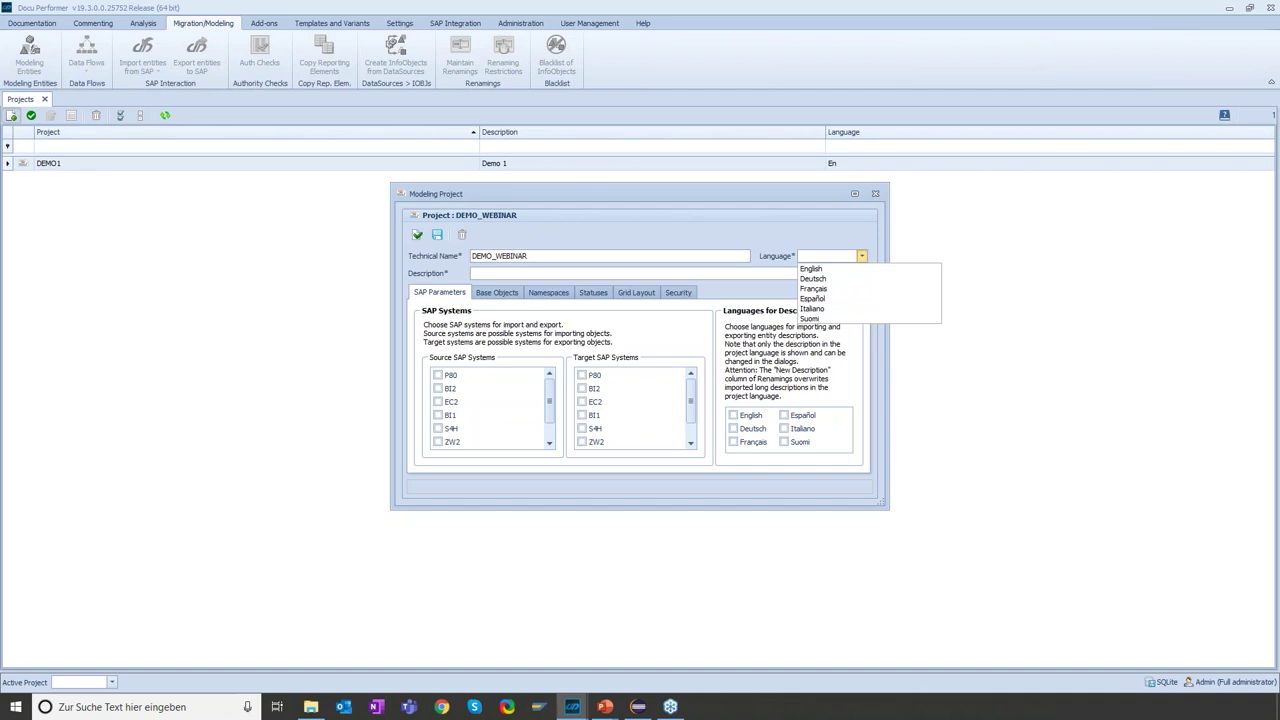
{"action": "key", "text": "Tab"}
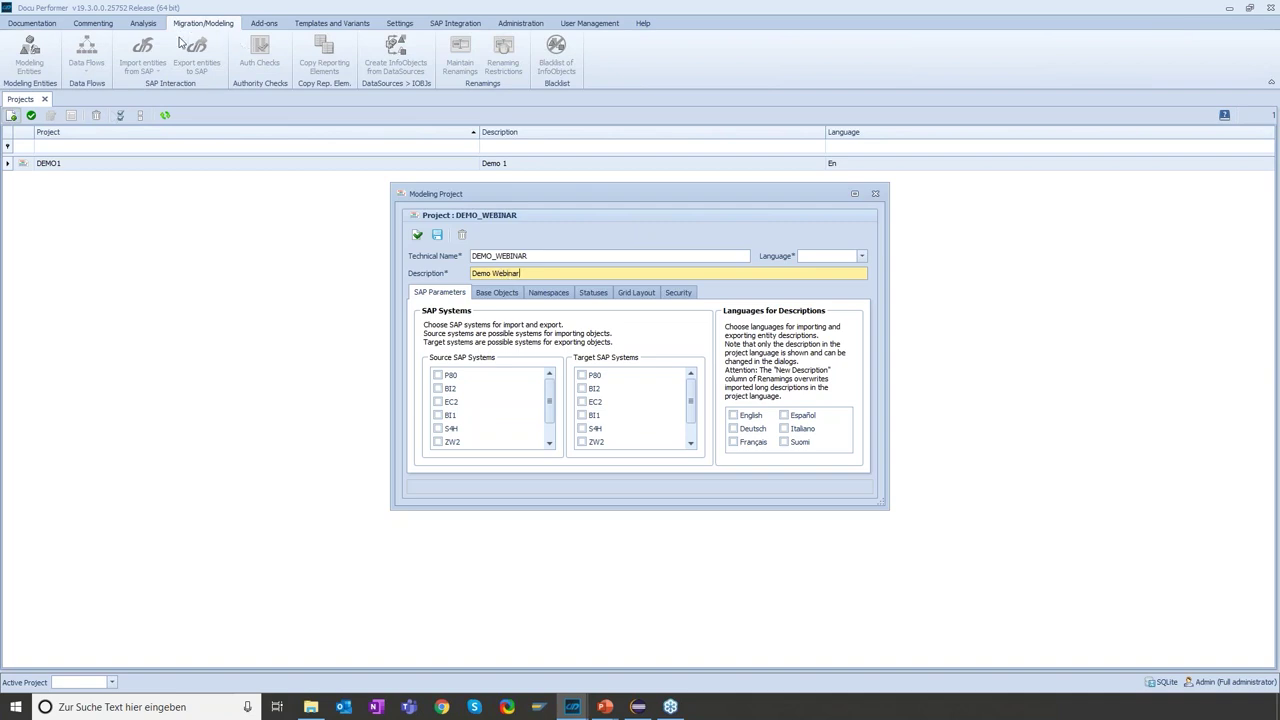
{"action": "left_click", "coordinate": [815, 258]}
{"action": "left_click", "coordinate": [815, 267]}
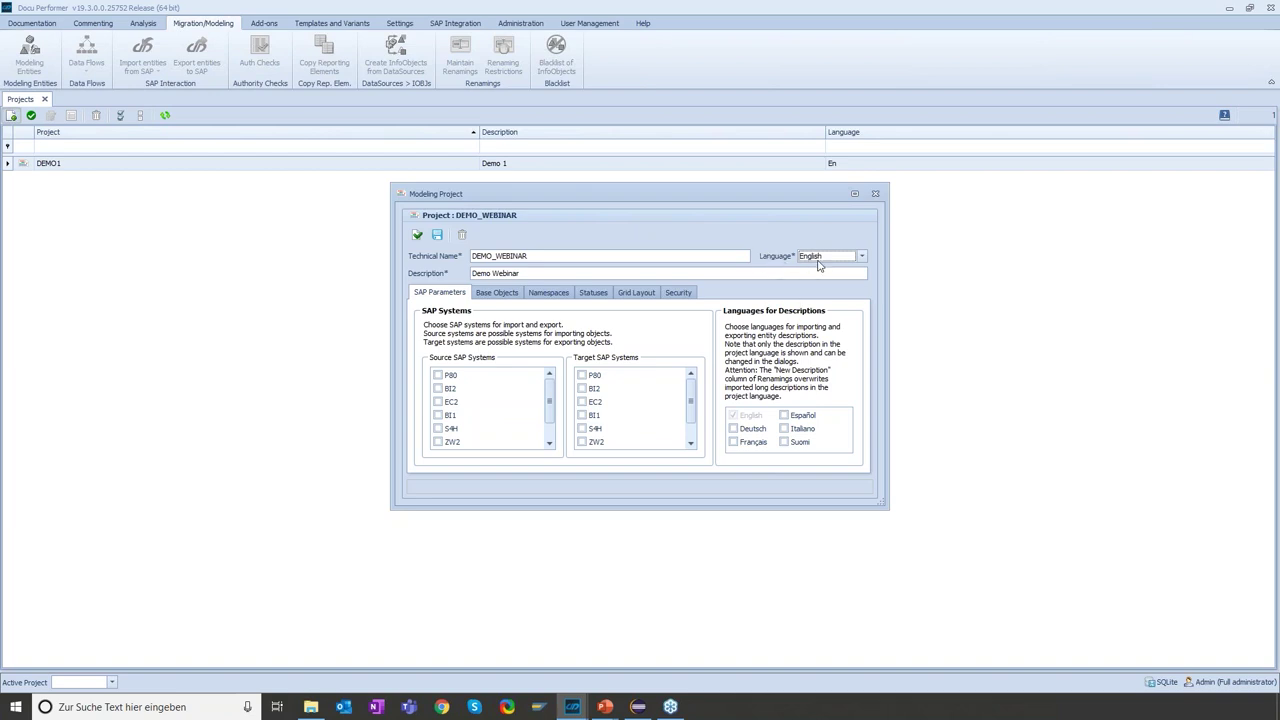
{"action": "left_click", "coordinate": [755, 431]}
{"action": "left_click", "coordinate": [752, 442]}
{"action": "left_click", "coordinate": [786, 442]}
{"action": "left_click", "coordinate": [787, 429]}
{"action": "left_click", "coordinate": [785, 415]}
{"action": "left_click", "coordinate": [785, 429]}
{"action": "left_click", "coordinate": [785, 442]}
{"action": "left_click", "coordinate": [734, 442]}
{"action": "left_click", "coordinate": [738, 426]}
- Select BI2 as source and ZW2 as target SAP system, and load the project's base objects with the standard load
{"action": "left_click", "coordinate": [438, 390]}
{"action": "left_click_drag", "start_coordinate": [691, 401], "coordinate": [694, 414]}
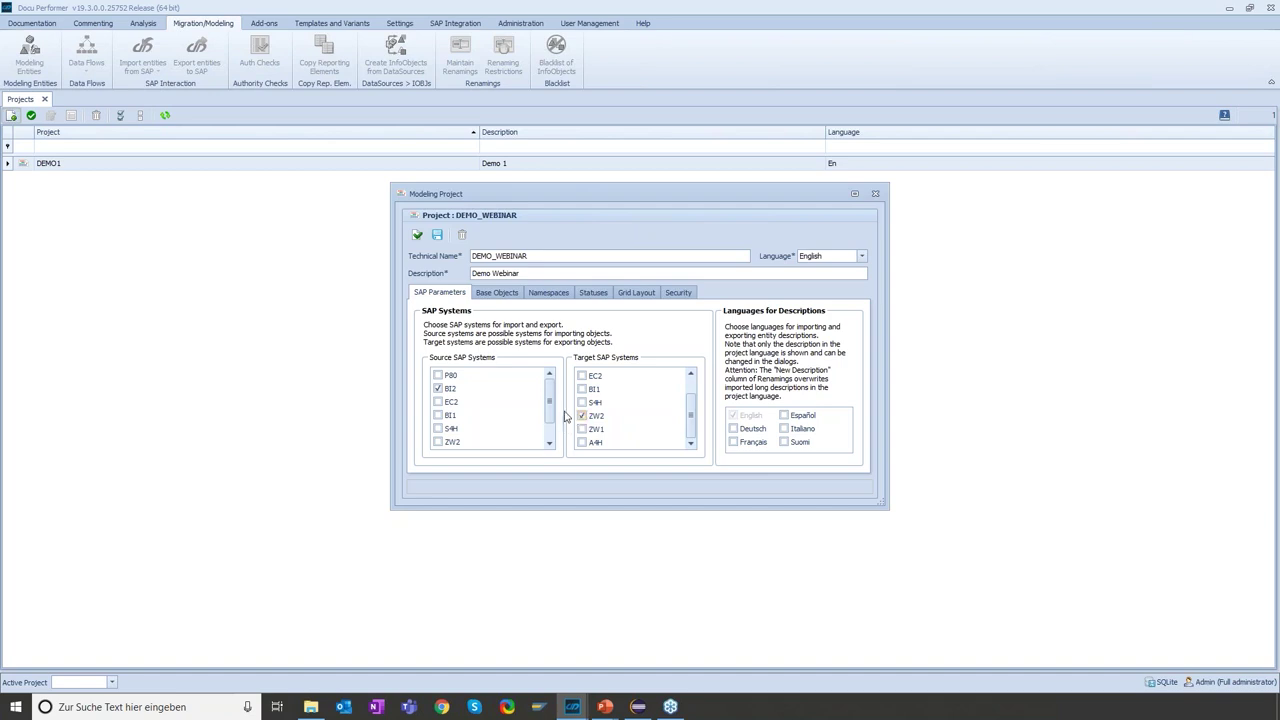
{"action": "left_click", "coordinate": [506, 297]}
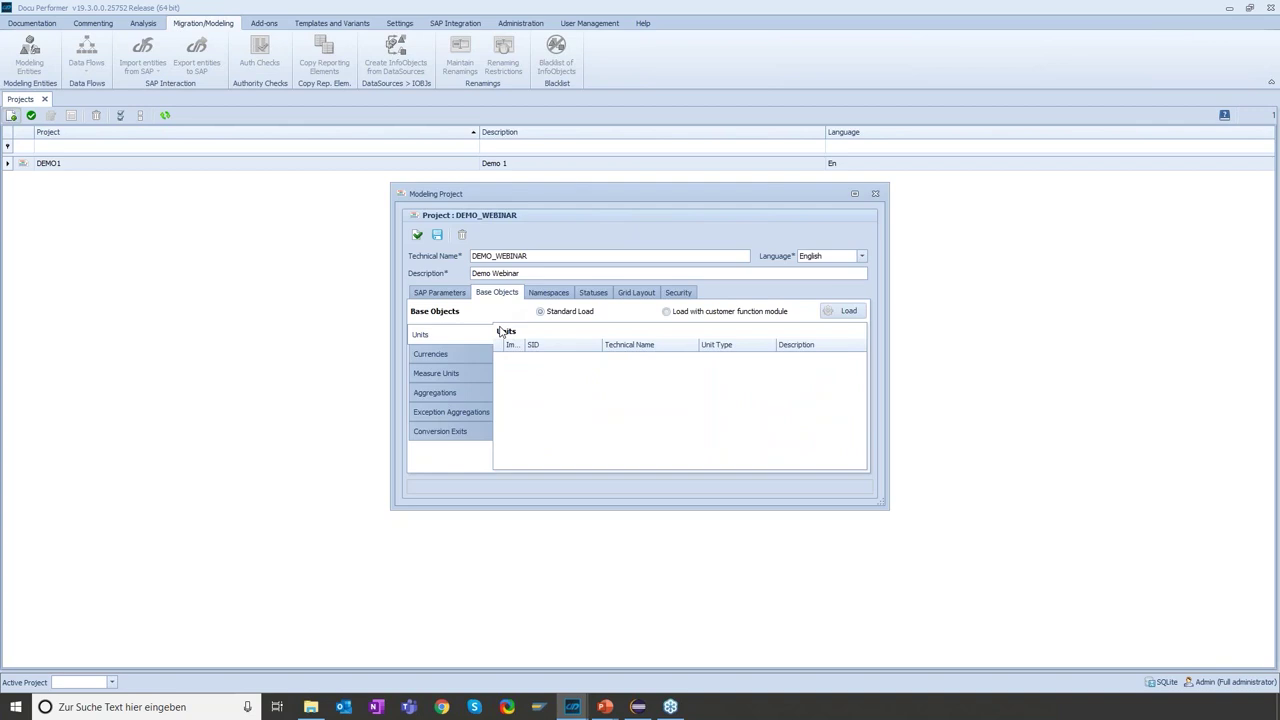
{"action": "left_click", "coordinate": [845, 311]}
{"action": "left_click", "coordinate": [683, 366]}
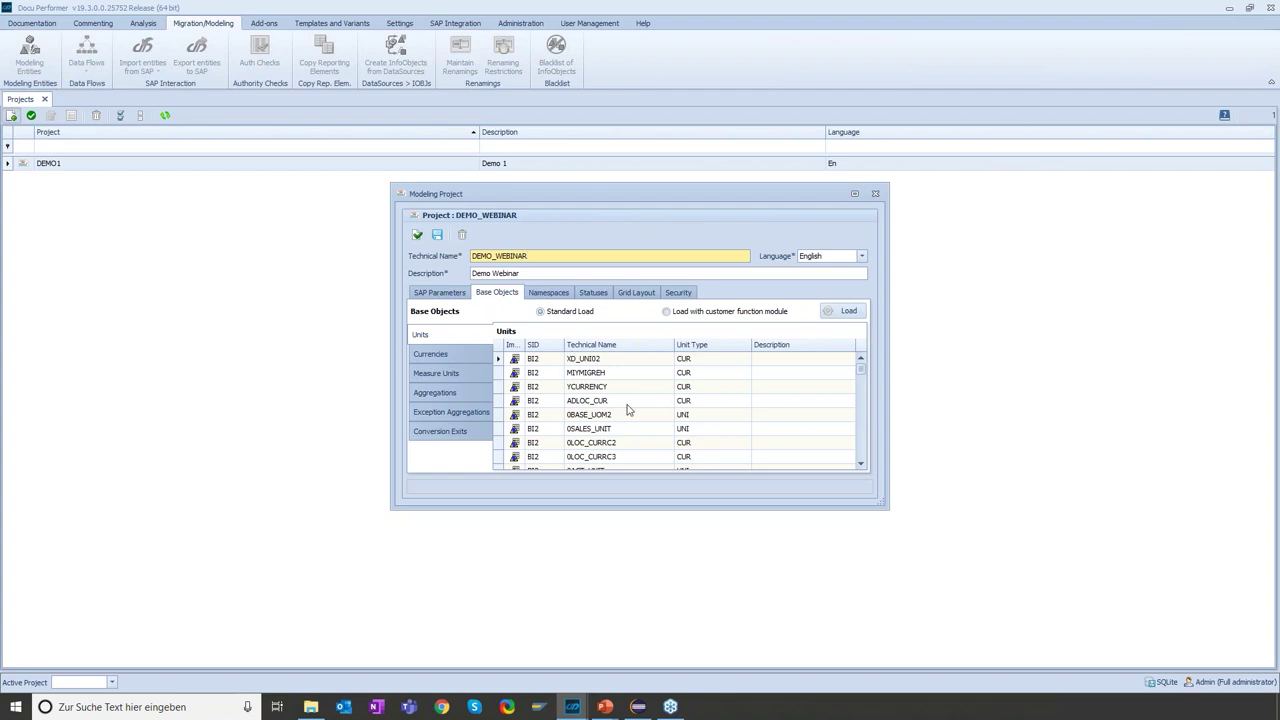
- Validate and save the DEMO_WEBINAR project, and set it as the active project
{"action": "left_click", "coordinate": [417, 235]}
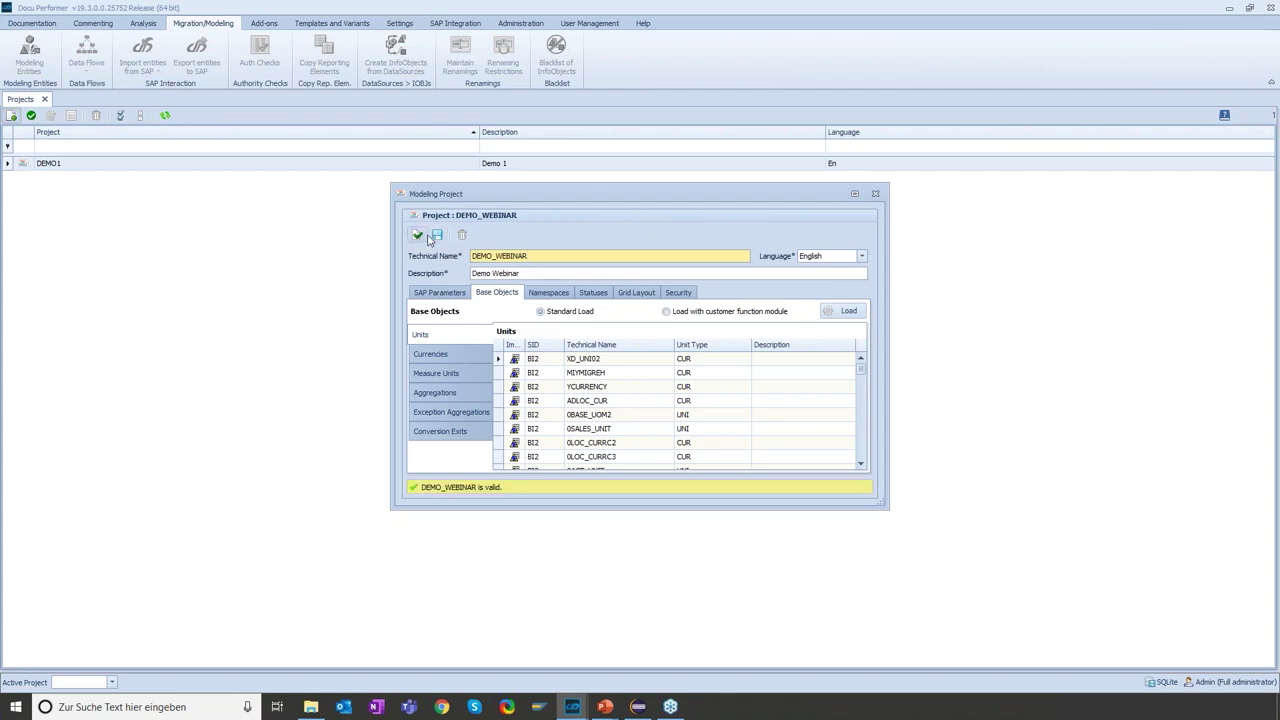
{"action": "left_click", "coordinate": [437, 236]}
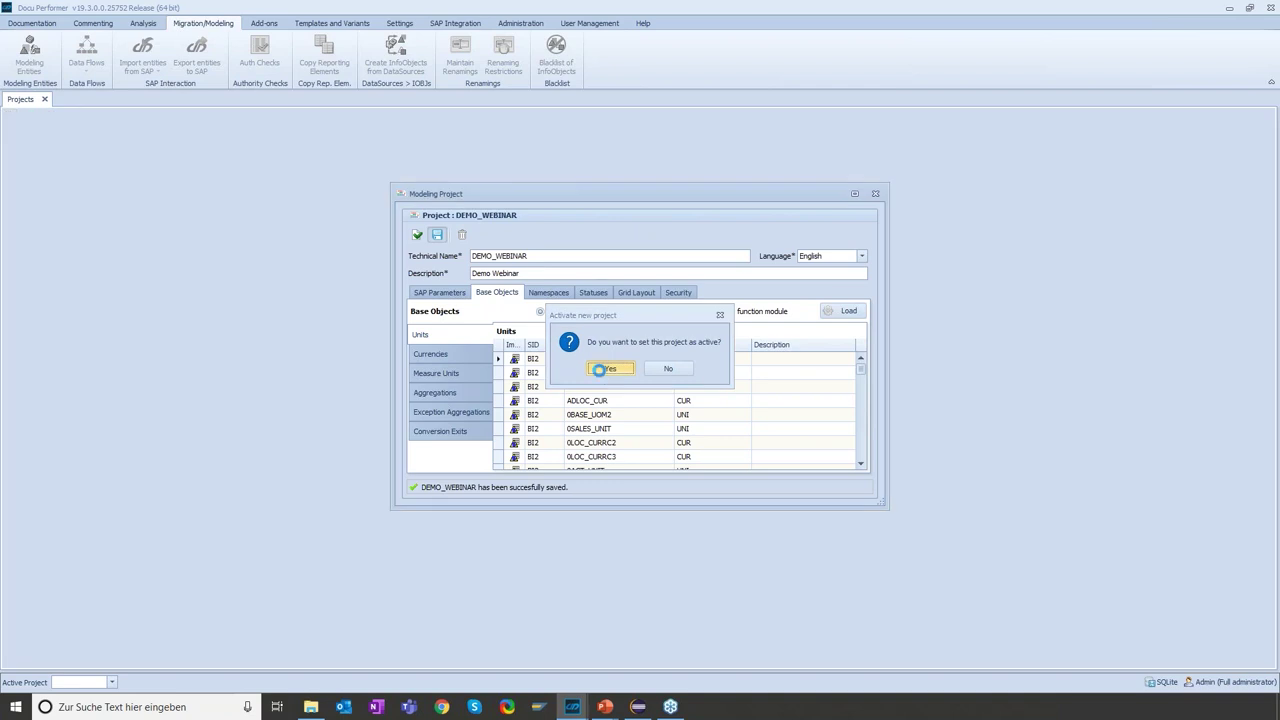
{"action": "left_click", "coordinate": [606, 369]}
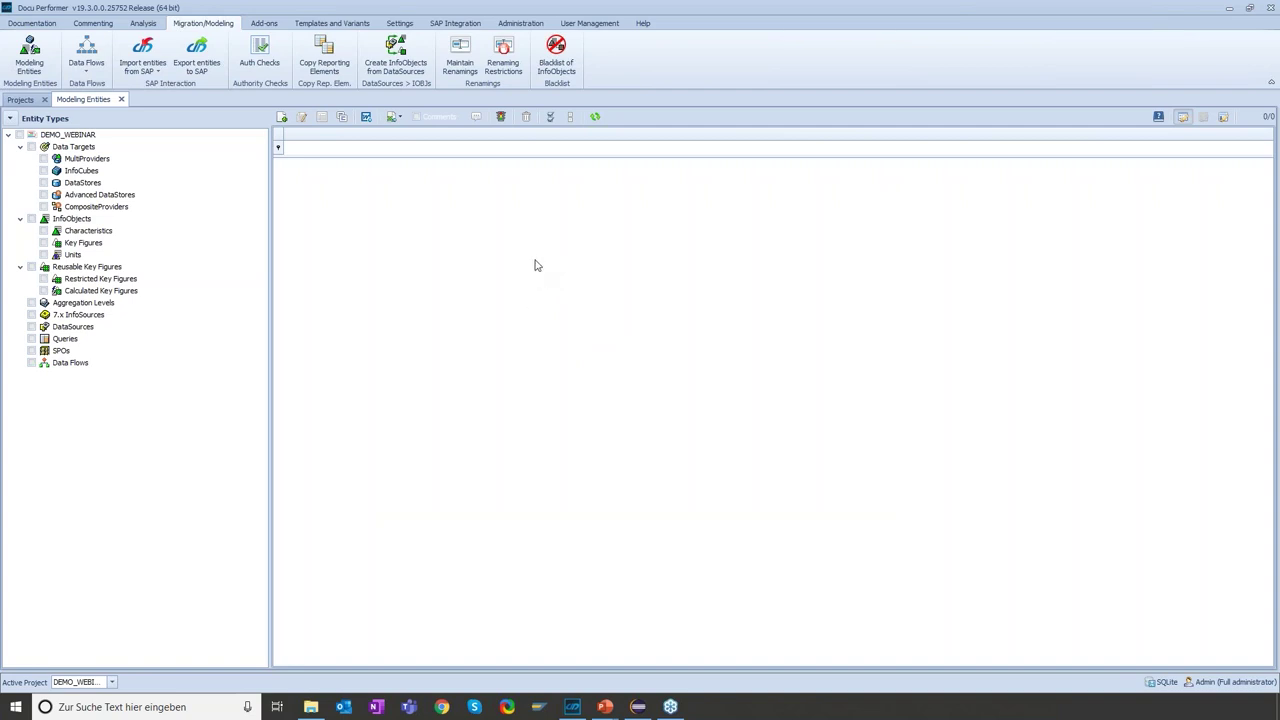
- Open the maintenance of renamings and select the ModelingRenamings - BI2 Excel file for upload
{"action": "left_click", "coordinate": [467, 68]}
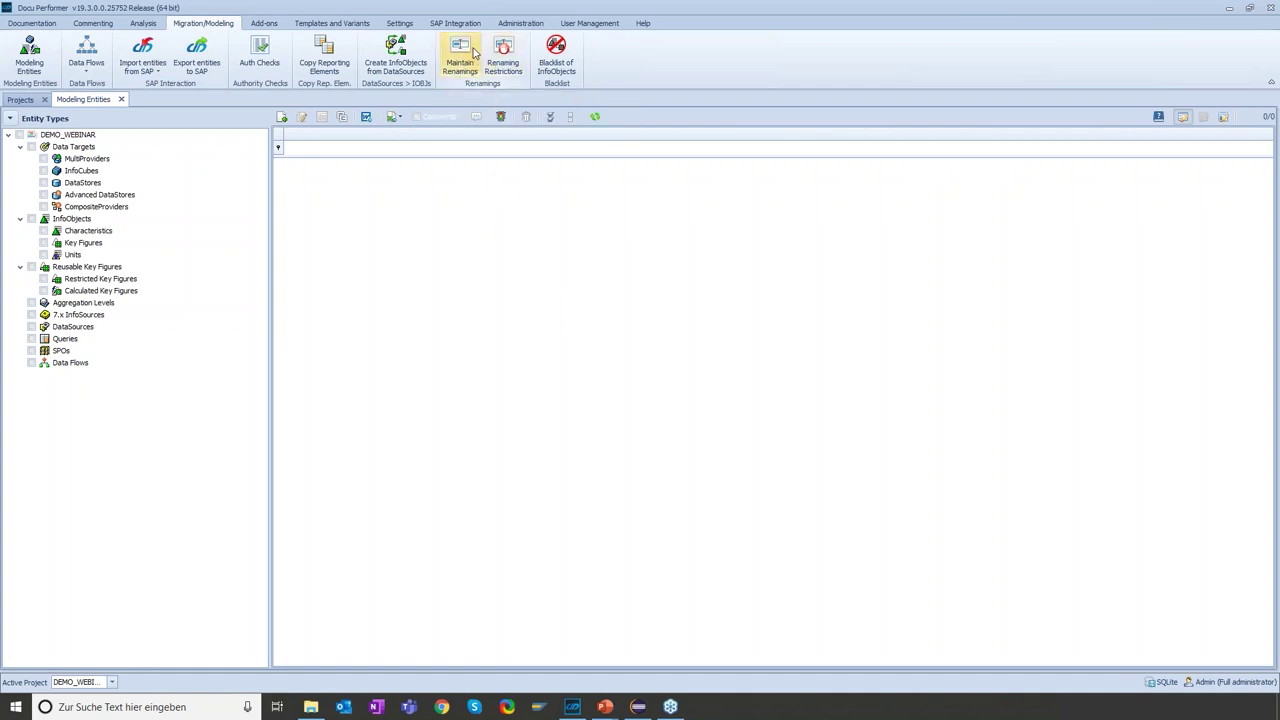
{"action": "left_click", "coordinate": [475, 55]}
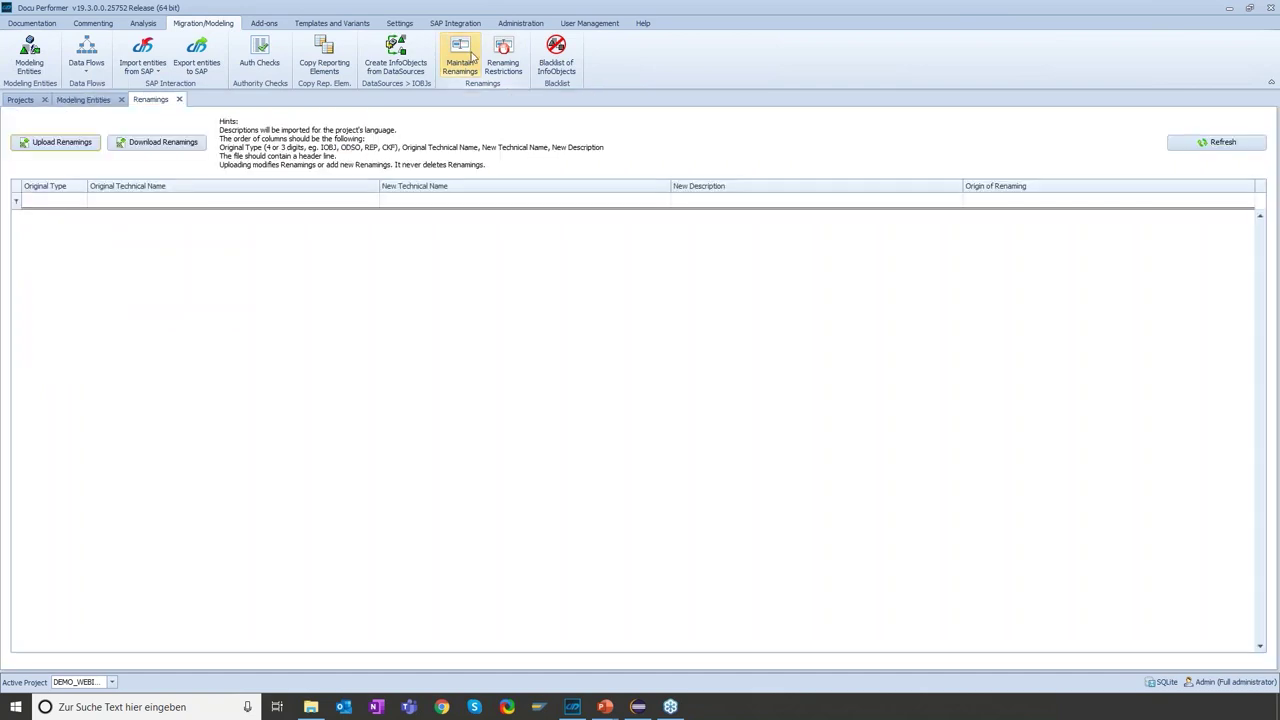
{"action": "left_click", "coordinate": [60, 150]}
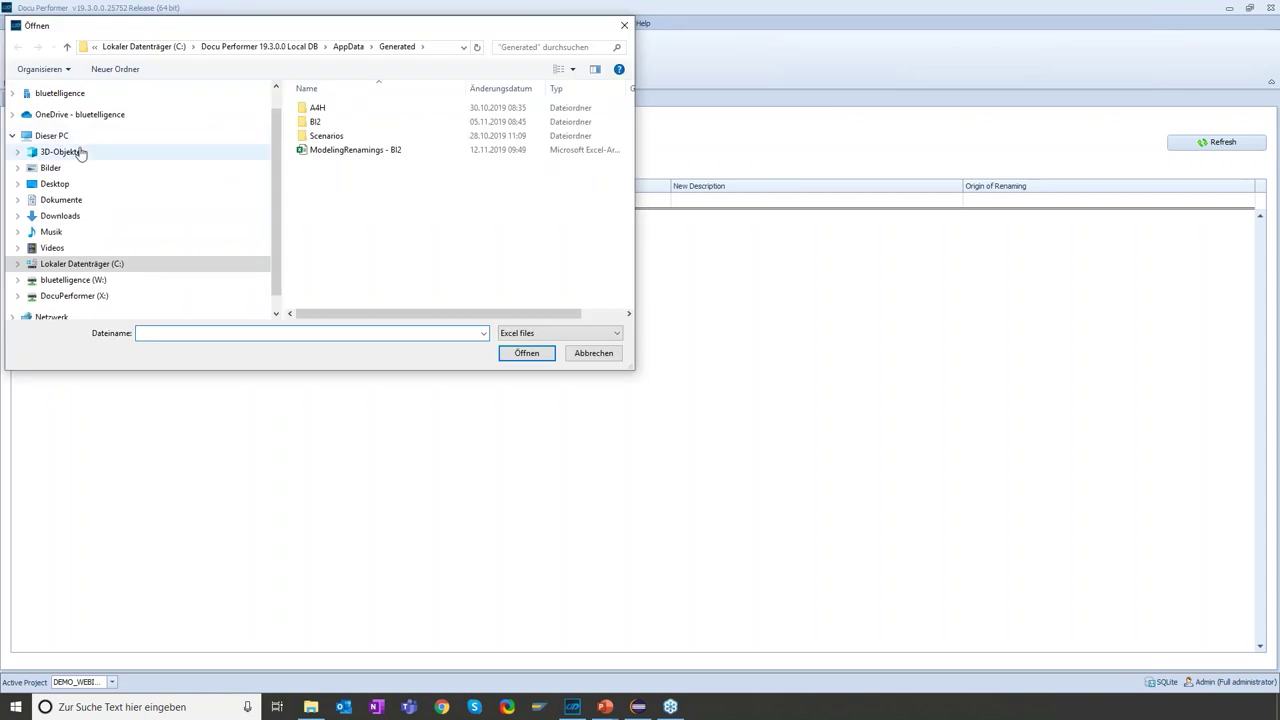
{"action": "left_click", "coordinate": [345, 152]}
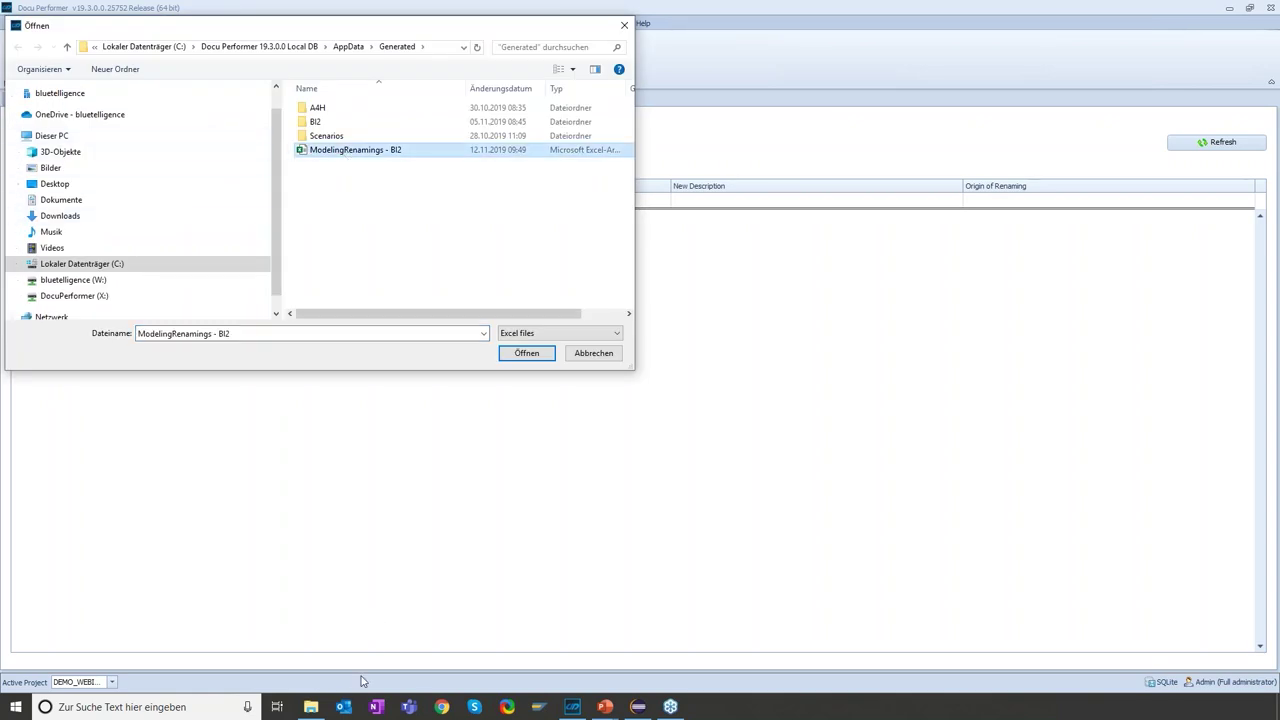
- Open the ModelingRenamings - BI2 workbook in Excel, examine its original types and its original and new technical names, and close it
{"action": "left_click", "coordinate": [311, 707]}
{"action": "double_click", "coordinate": [243, 188]}
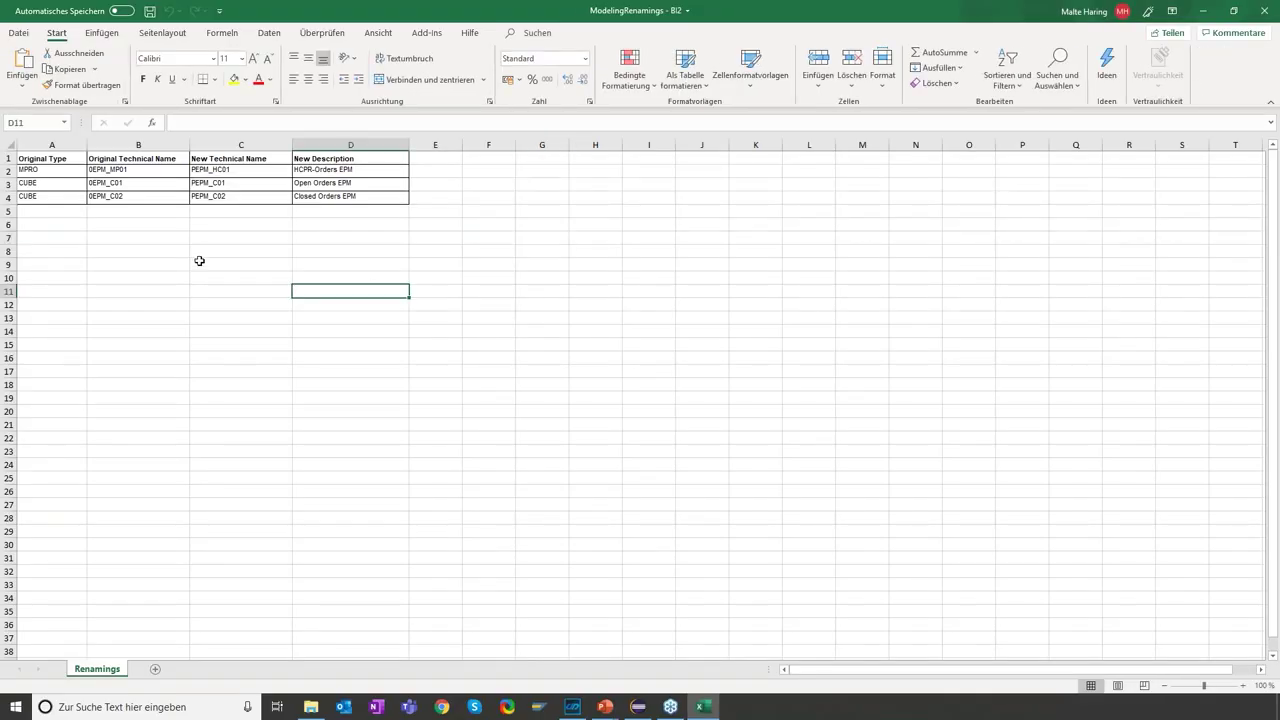
{"action": "left_click", "coordinate": [50, 171]}
{"action": "left_click", "coordinate": [50, 182]}
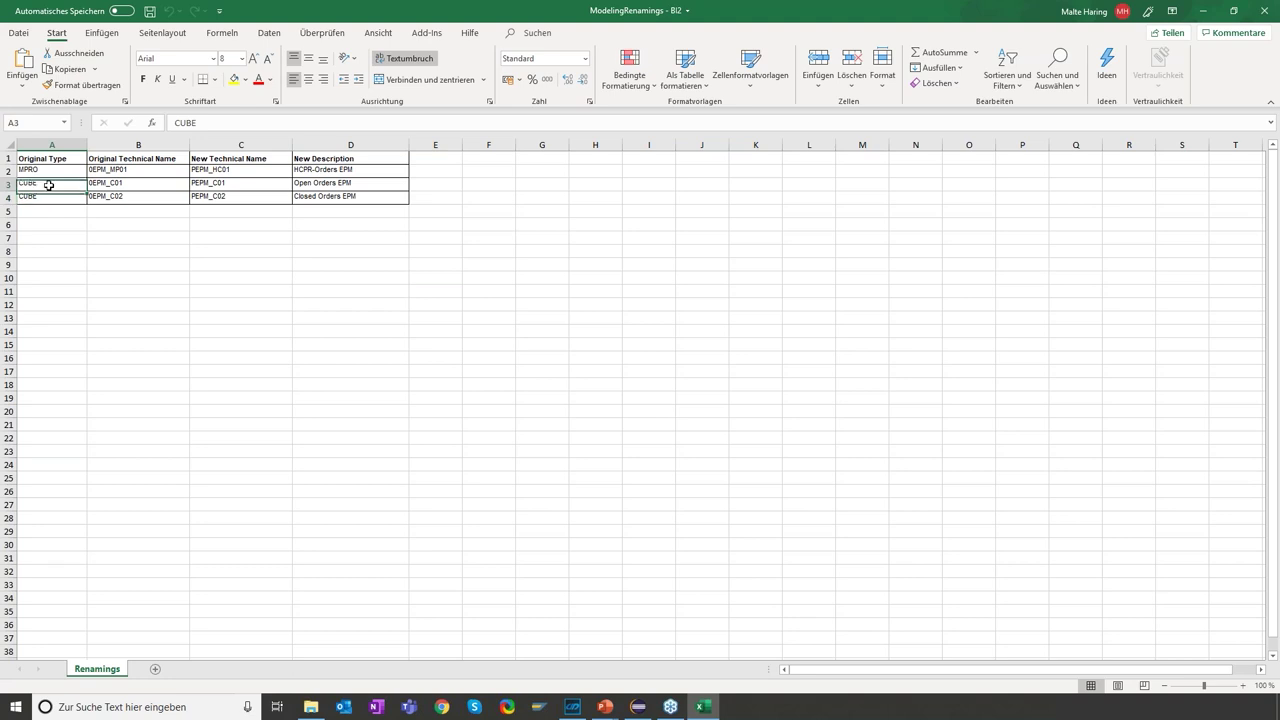
{"action": "left_click", "coordinate": [105, 174]}
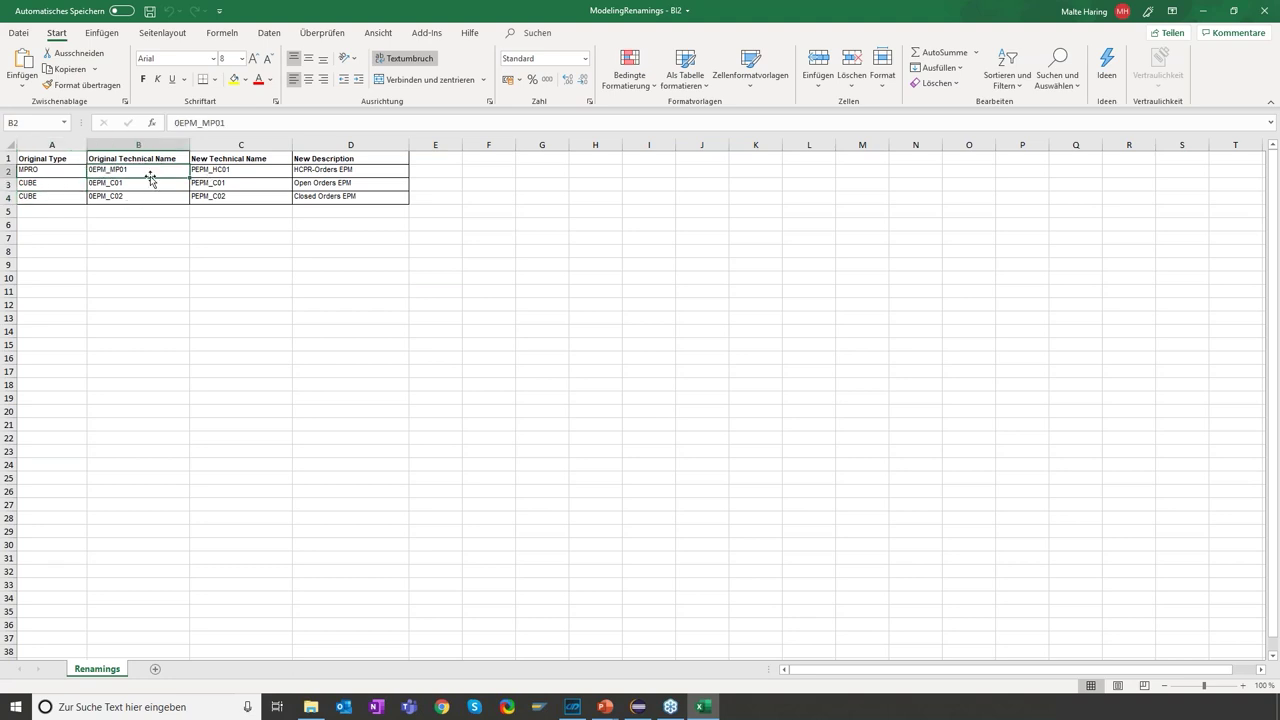
{"action": "left_click", "coordinate": [240, 145]}
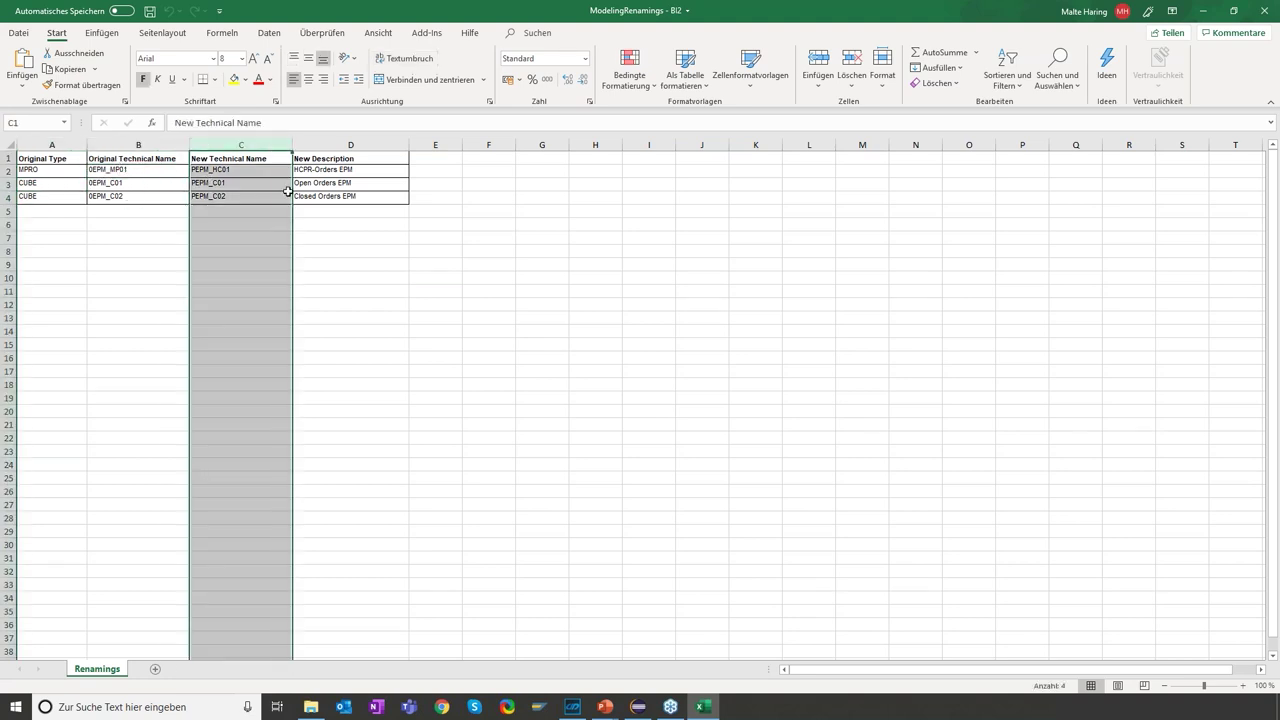
{"action": "left_click", "coordinate": [218, 177]}
{"action": "left_click", "coordinate": [218, 186]}
{"action": "left_click", "coordinate": [222, 197]}
{"action": "left_click", "coordinate": [222, 185]}
{"action": "left_click", "coordinate": [220, 171]}
{"action": "left_click", "coordinate": [226, 184]}
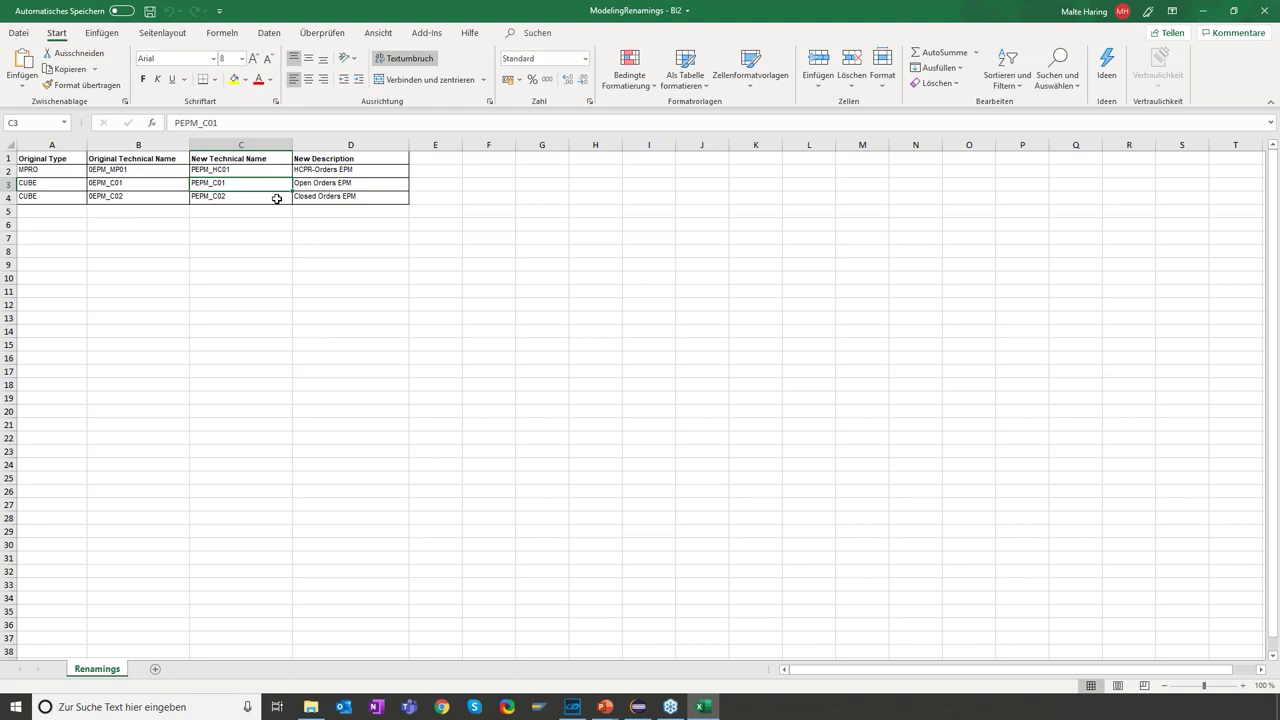
{"action": "left_click", "coordinate": [1264, 10]}
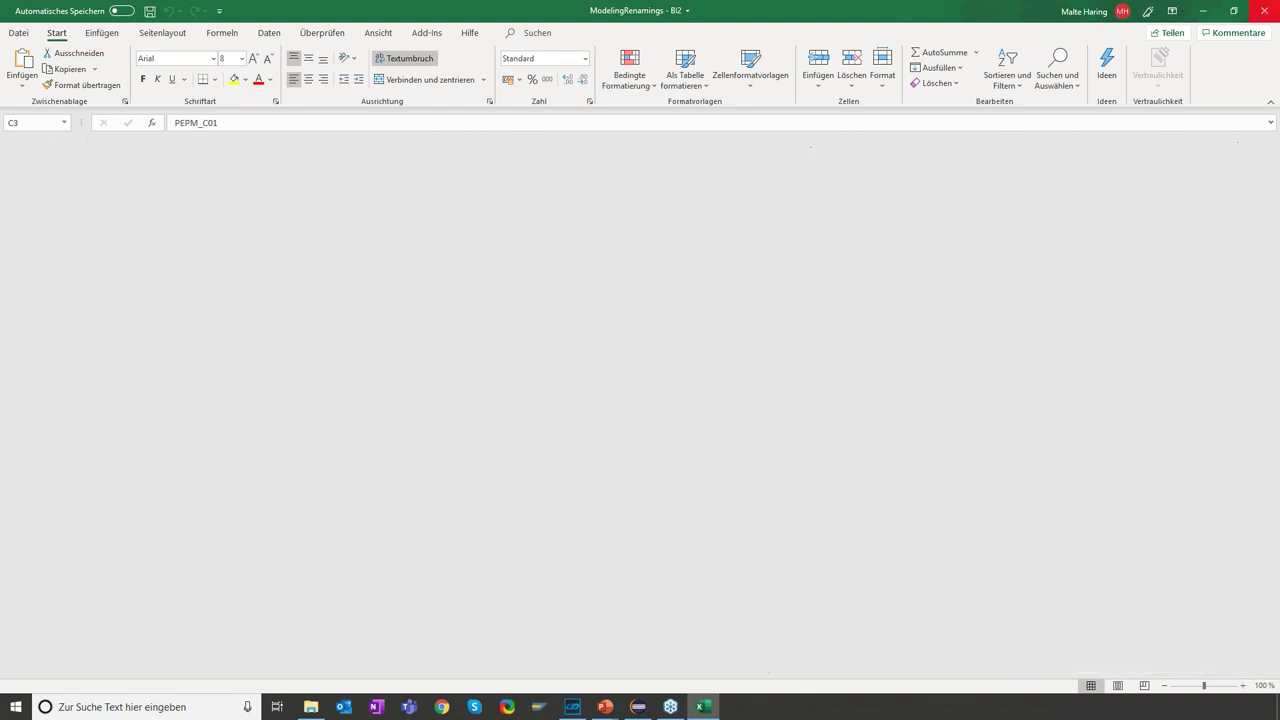
- Return to Docu Performer, upload the ModelingRenamings - BI2 file and check the types and original technical names in the renamings table
{"action": "left_click", "coordinate": [572, 705]}
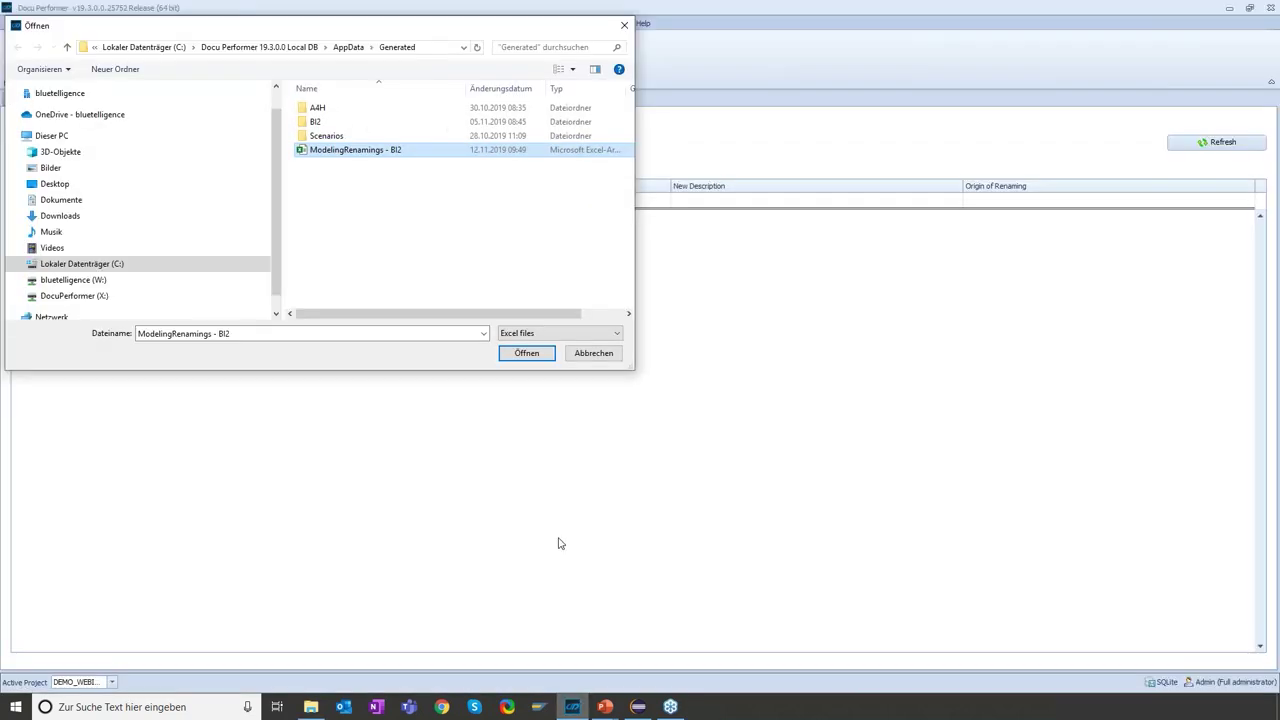
{"action": "double_click", "coordinate": [344, 152]}
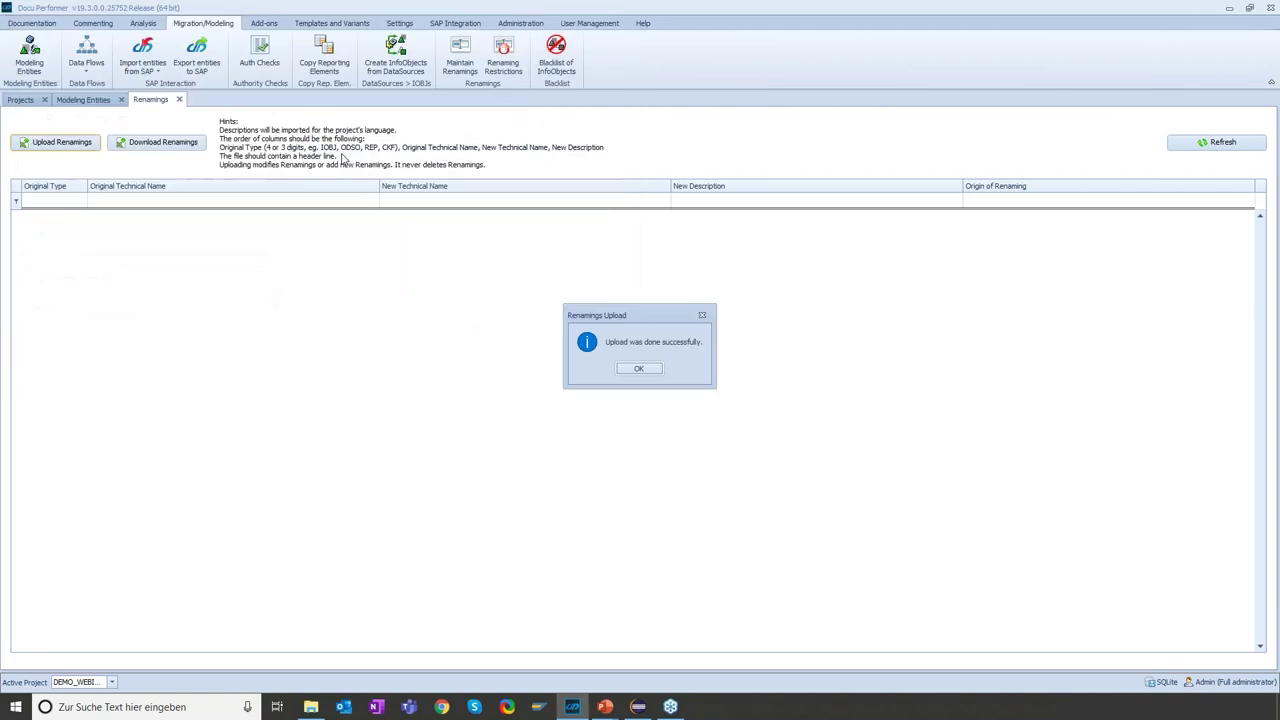
{"action": "left_click", "coordinate": [638, 368]}
{"action": "left_click", "coordinate": [64, 218]}
{"action": "left_click", "coordinate": [64, 230]}
{"action": "left_click", "coordinate": [63, 243]}
{"action": "left_click", "coordinate": [104, 217]}
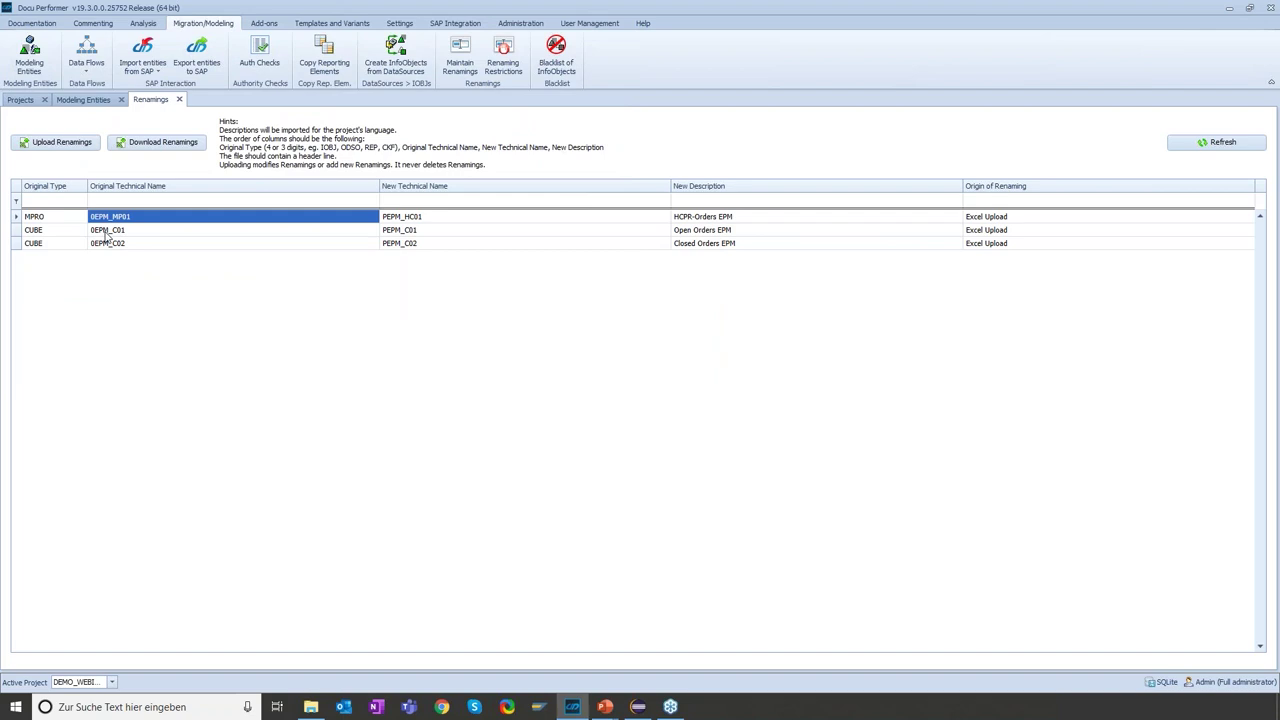
{"action": "left_click", "coordinate": [138, 244]}
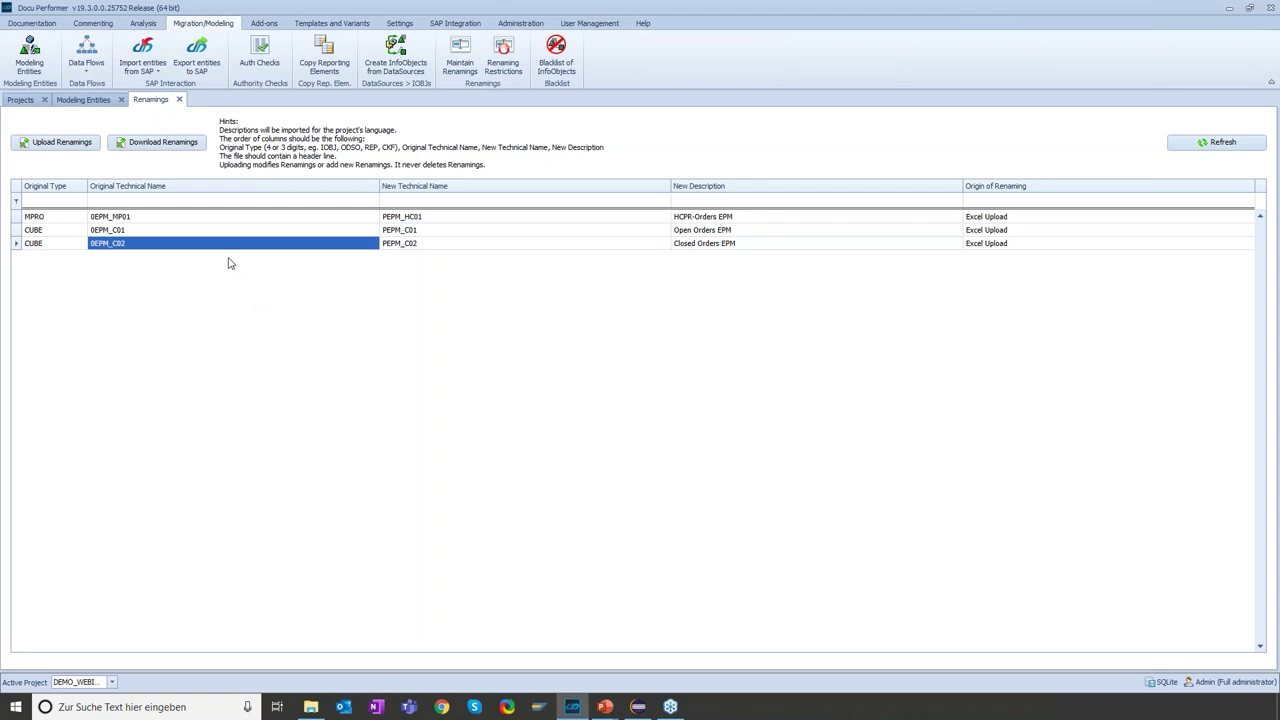
- Start an InfoProvider import from SAP with BI2 as the SAP system
{"action": "left_click", "coordinate": [162, 74]}
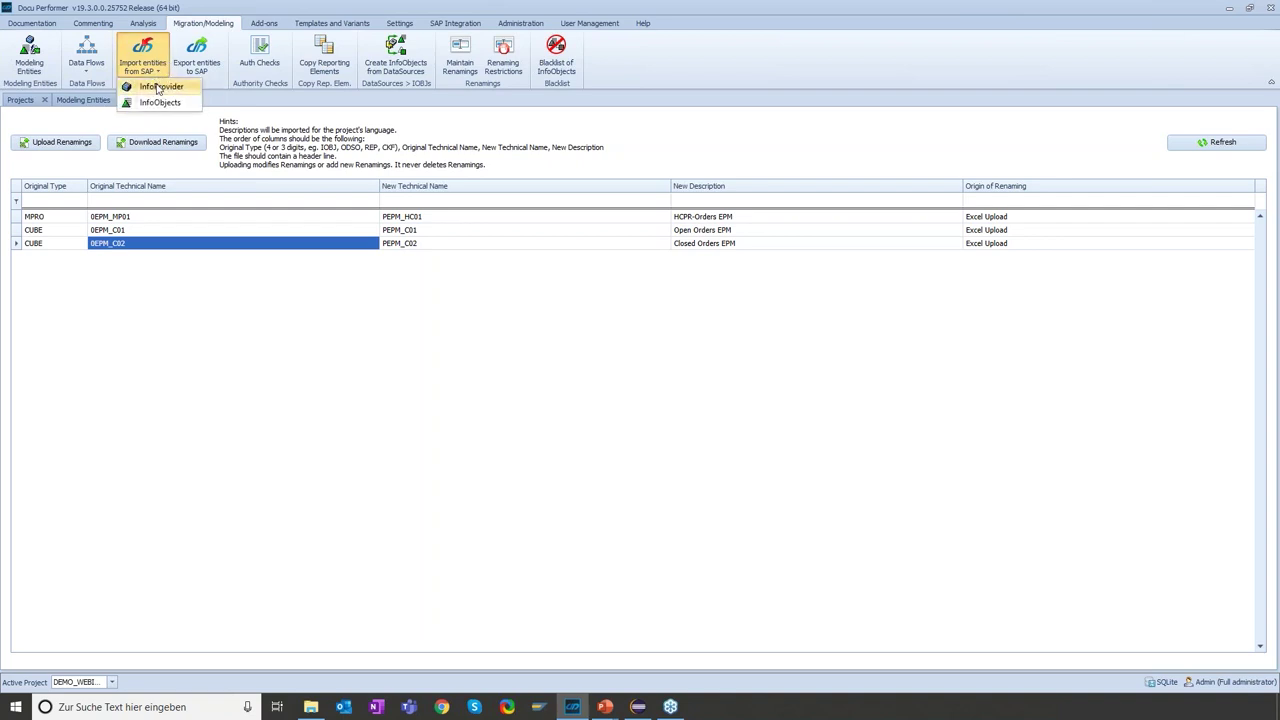
{"action": "left_click", "coordinate": [158, 89]}
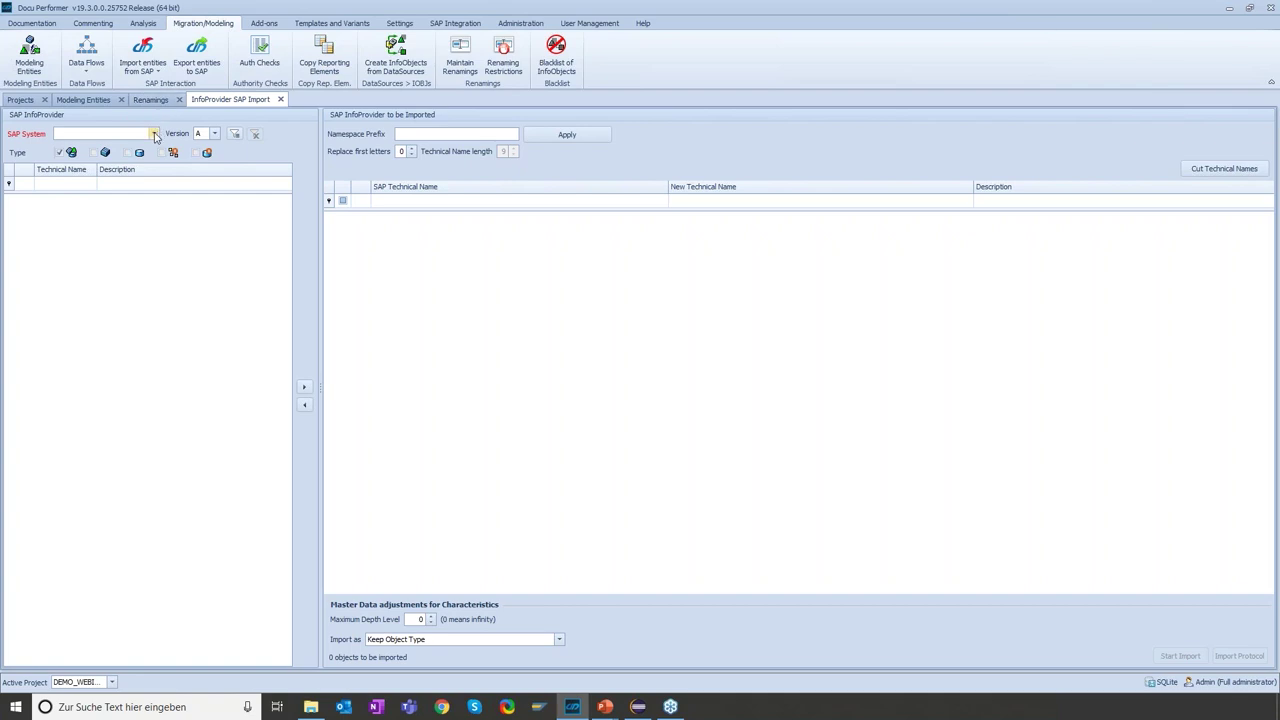
{"action": "left_click", "coordinate": [154, 134]}
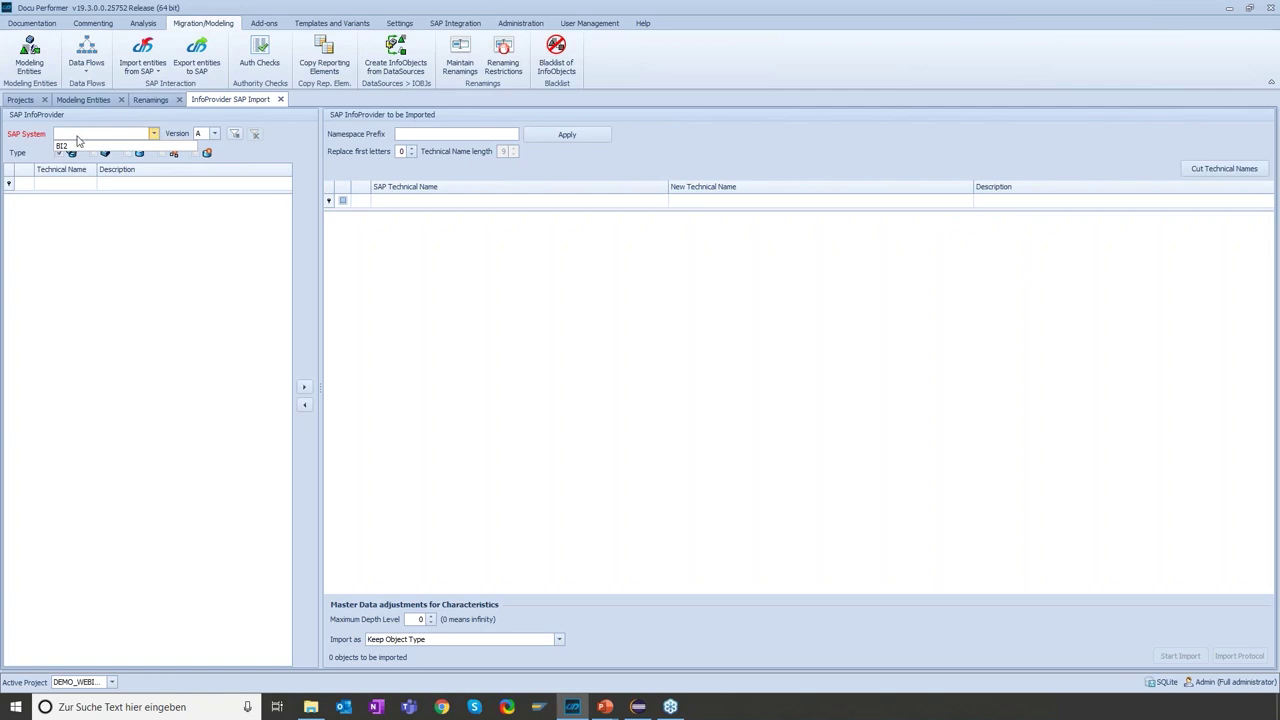
{"action": "left_click", "coordinate": [71, 147]}
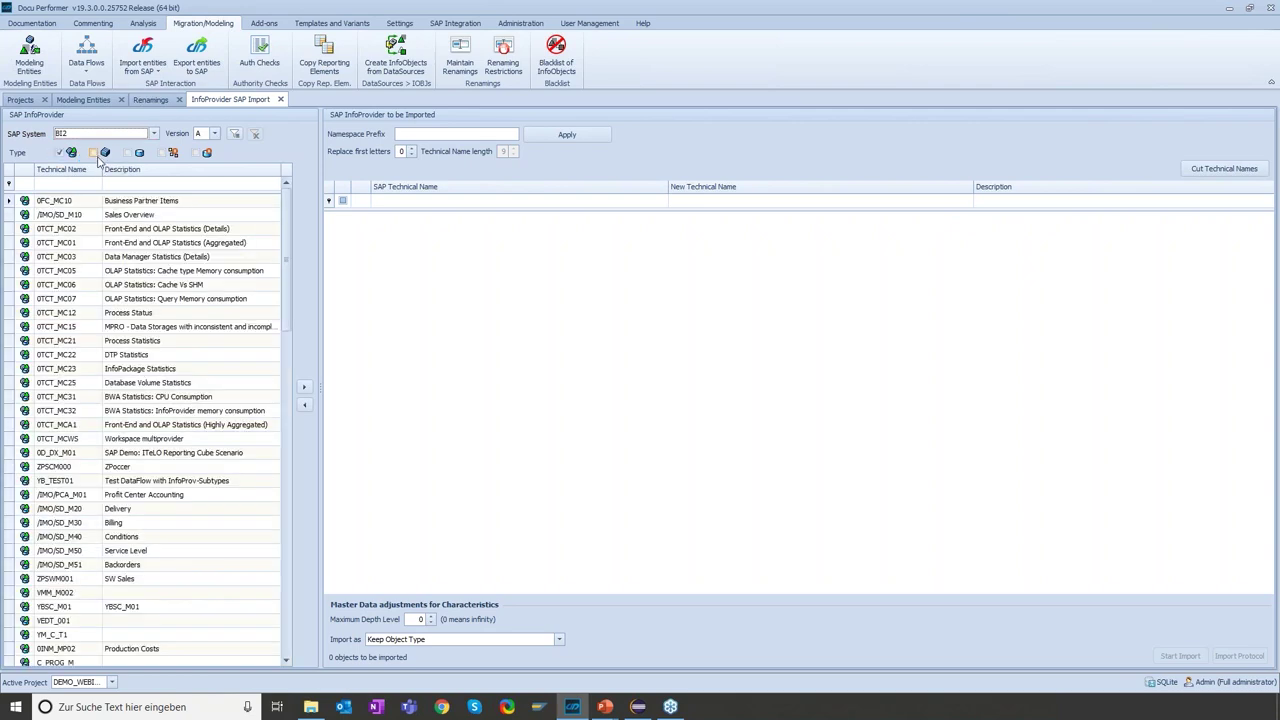
{"action": "left_click", "coordinate": [100, 154]}
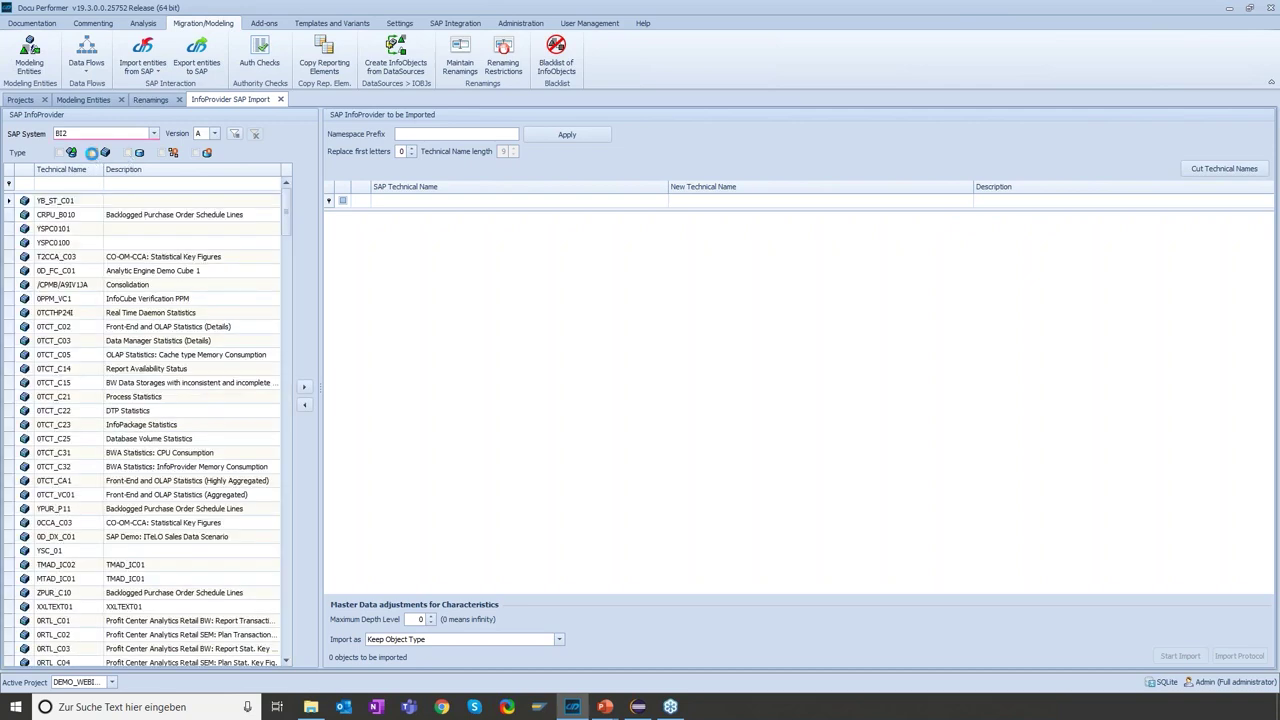
{"action": "left_click", "coordinate": [93, 152]}
{"action": "left_click", "coordinate": [60, 152]}
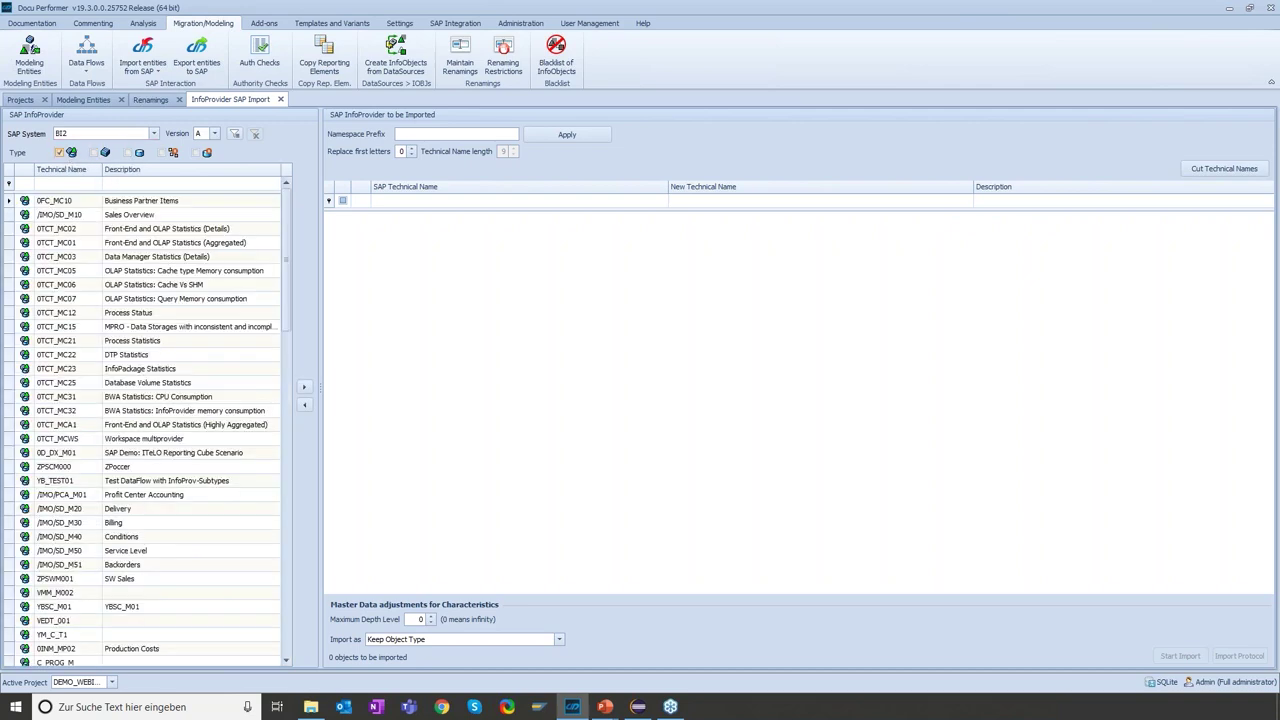
- Filter the MultiProviders by technical name "0epm" and add 0EPM_MP01 to the InfoProviders to be imported
{"action": "left_click", "coordinate": [70, 184]}
{"action": "type", "text": "0epm"}
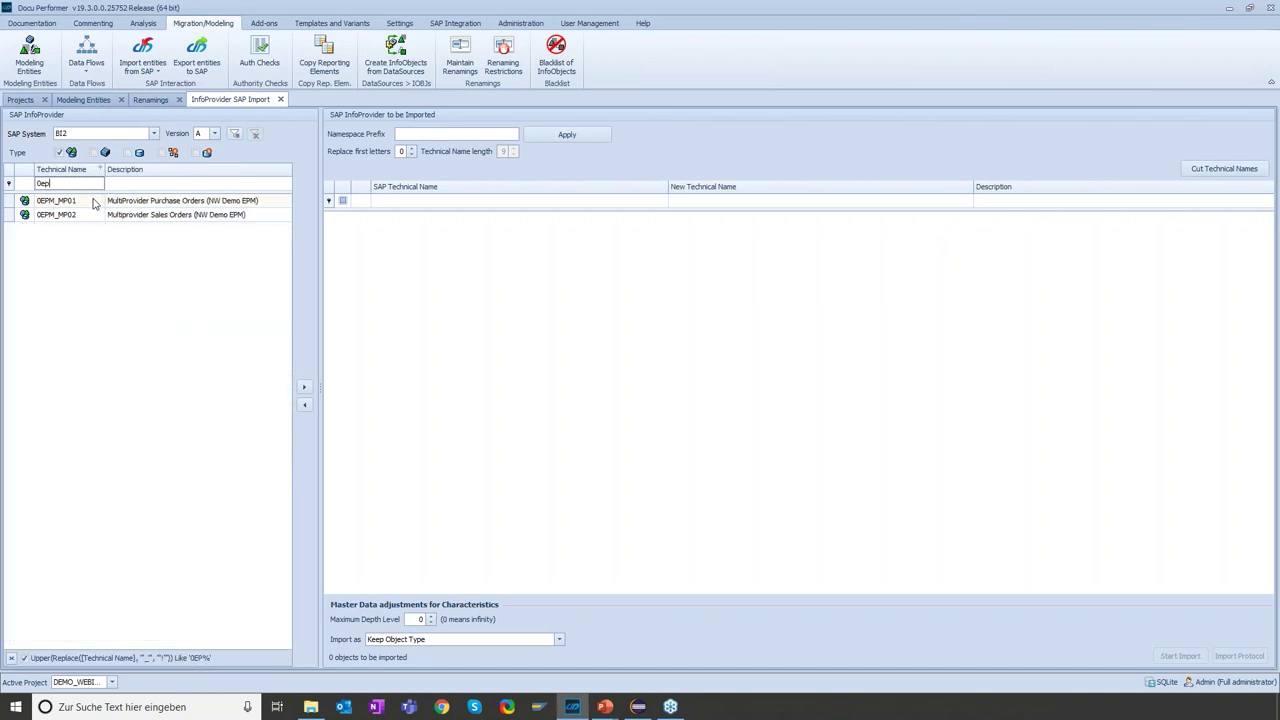
{"action": "left_click", "coordinate": [84, 200]}
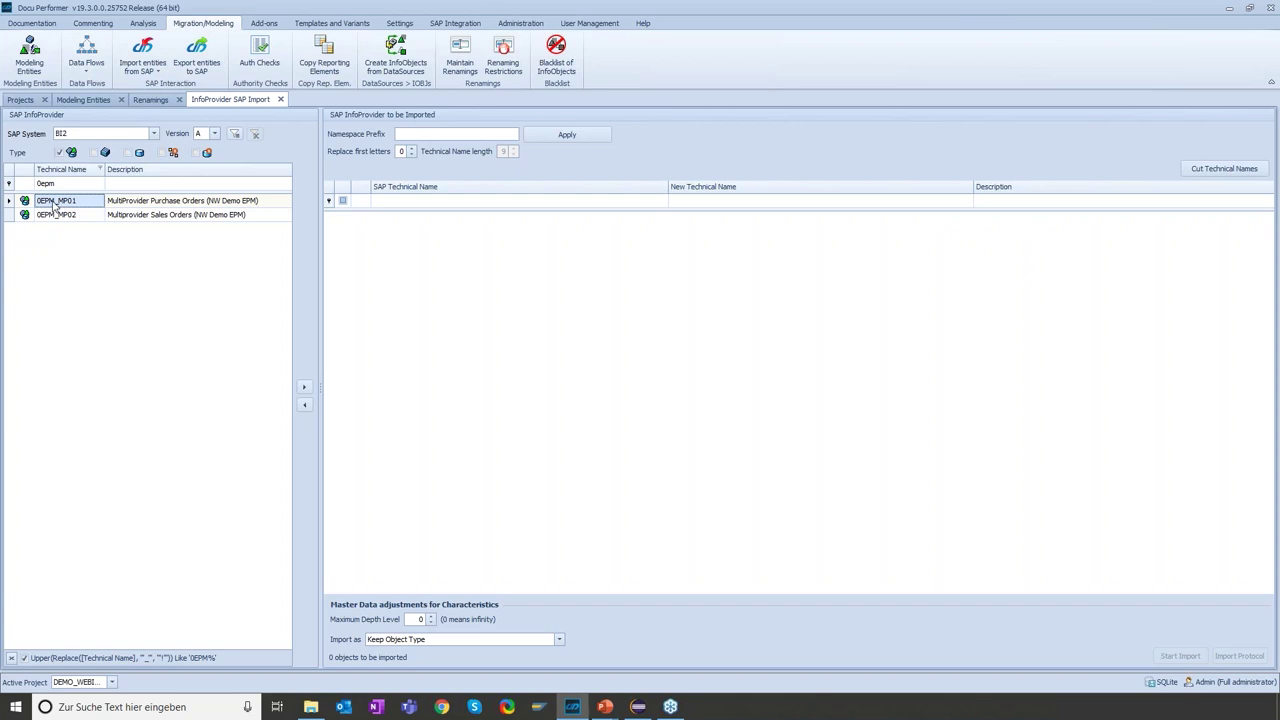
{"action": "left_click_drag", "start_coordinate": [50, 203], "coordinate": [406, 263]}
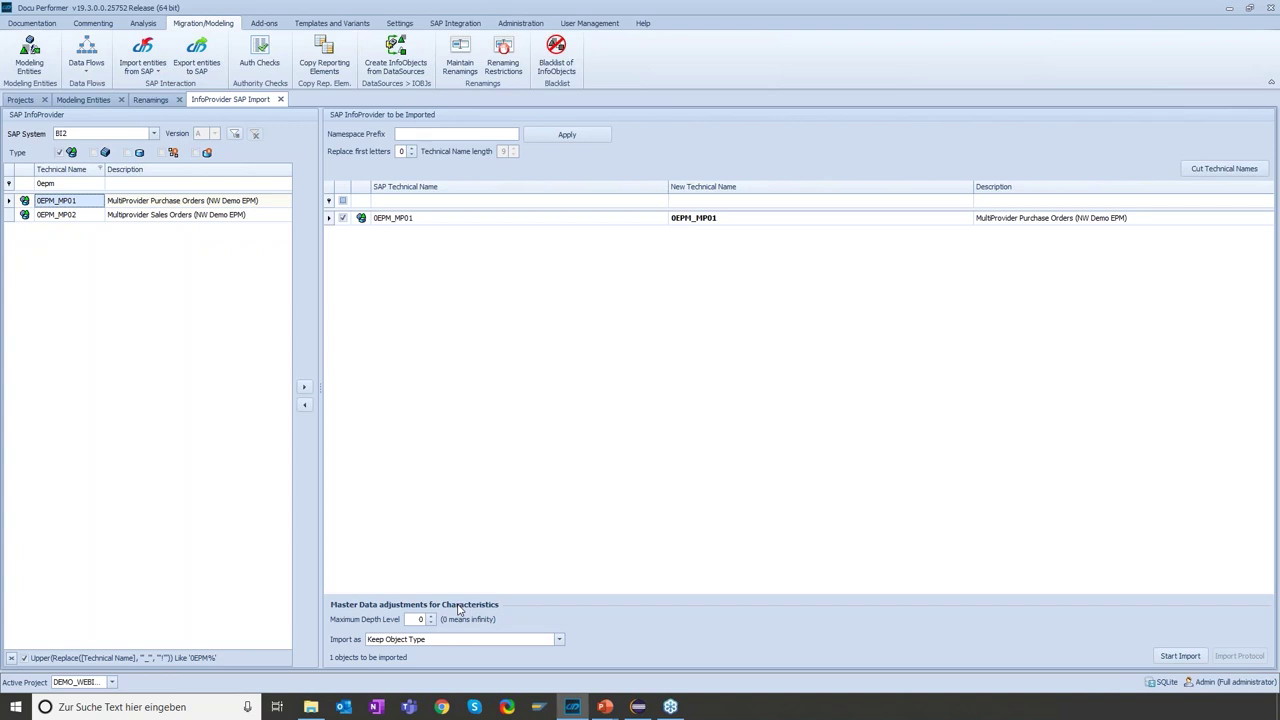
- Set the import of 0EPM_MP01 to convert it to BW/4HANA object types
{"action": "left_click", "coordinate": [418, 619]}
{"action": "left_click", "coordinate": [560, 641]}
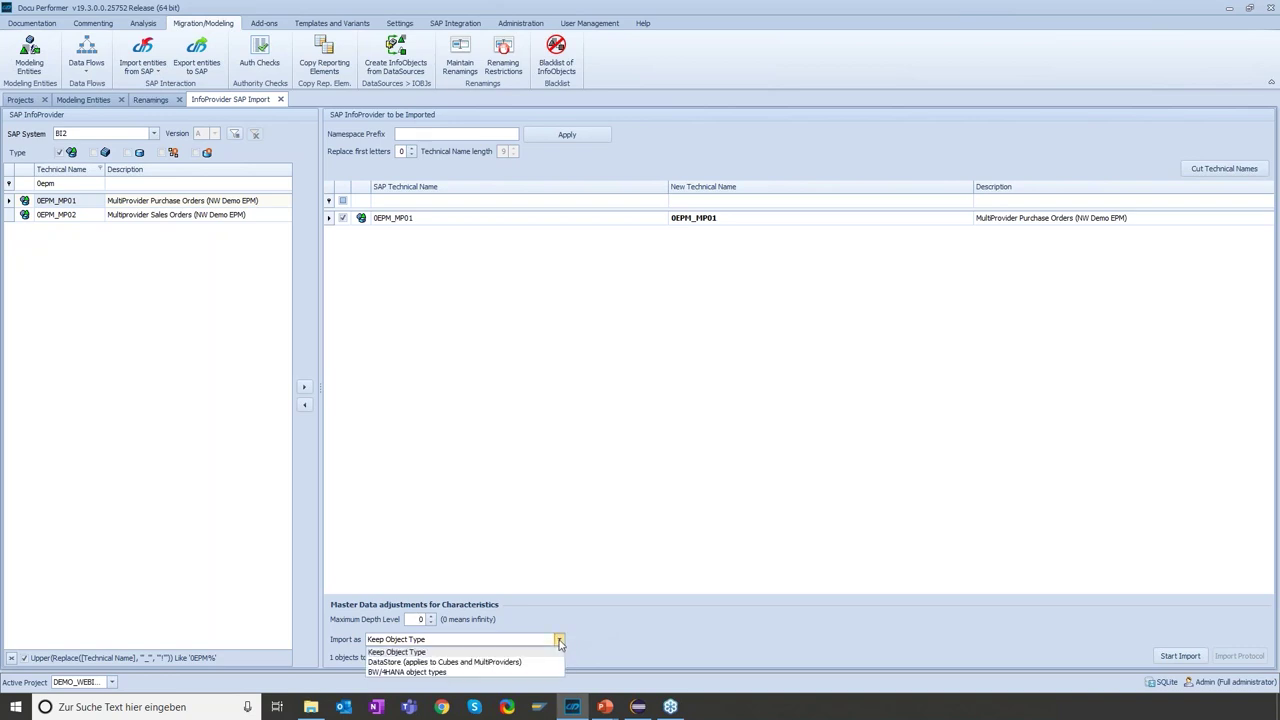
{"action": "left_click", "coordinate": [446, 672]}
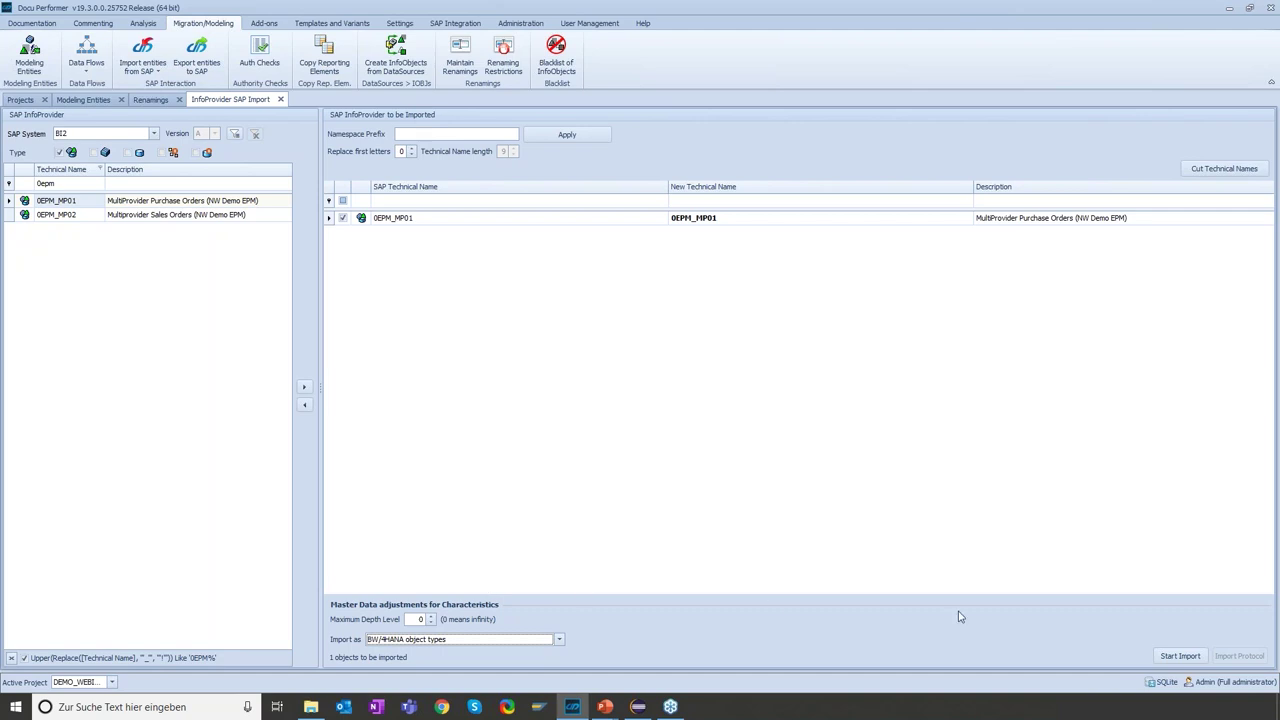
- Import 0EPM_MP01 with all dependent InfoObjects, applying the project default renamings and descriptions
{"action": "left_click", "coordinate": [1201, 656]}
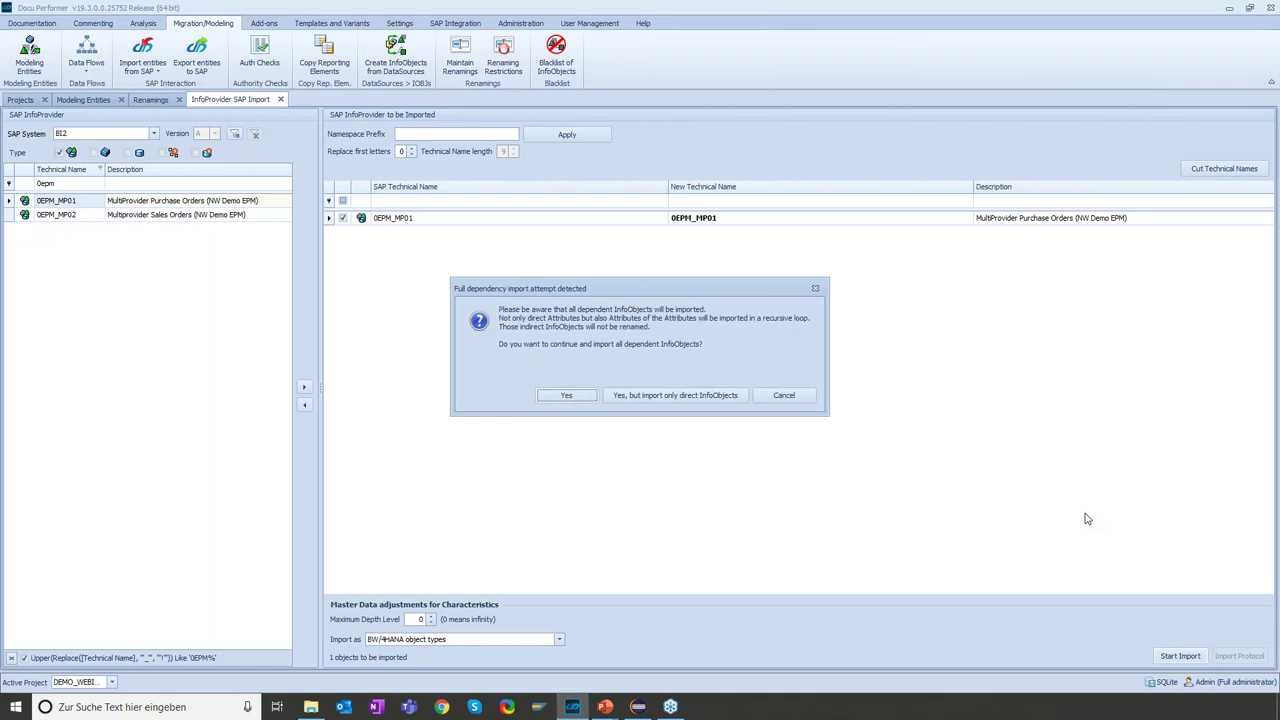
{"action": "left_click", "coordinate": [570, 396]}
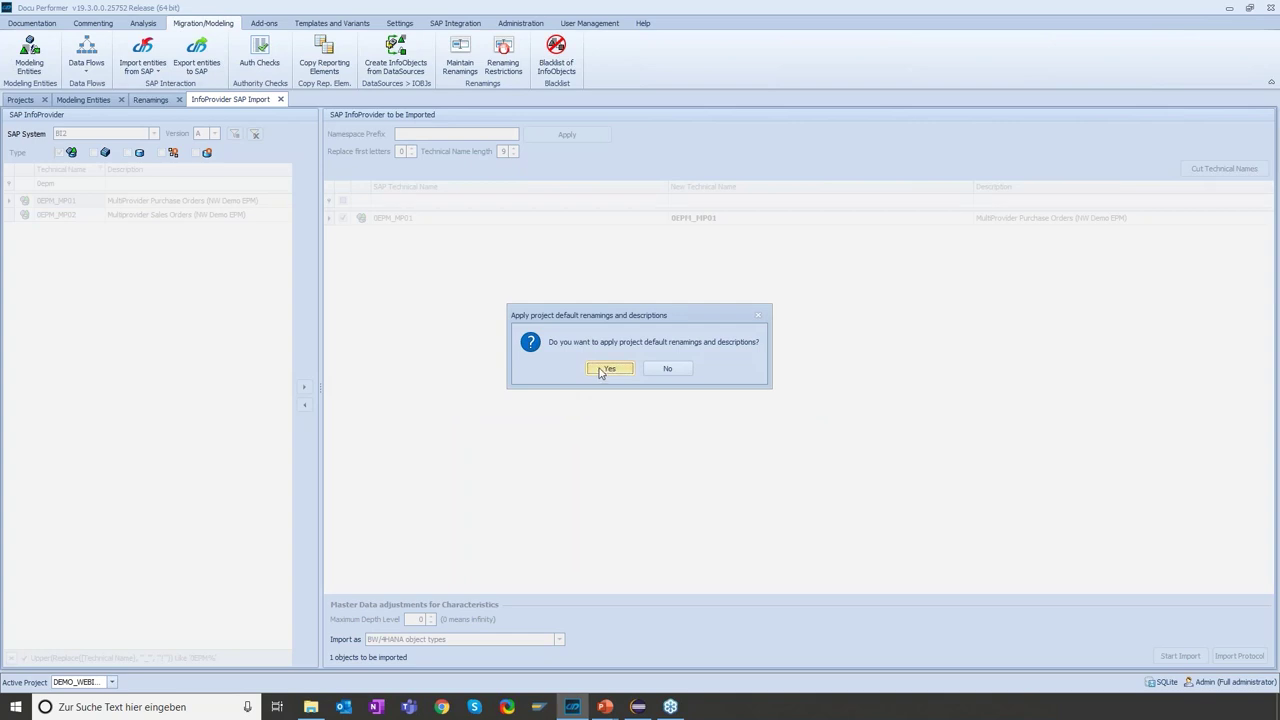
{"action": "left_click", "coordinate": [606, 369]}
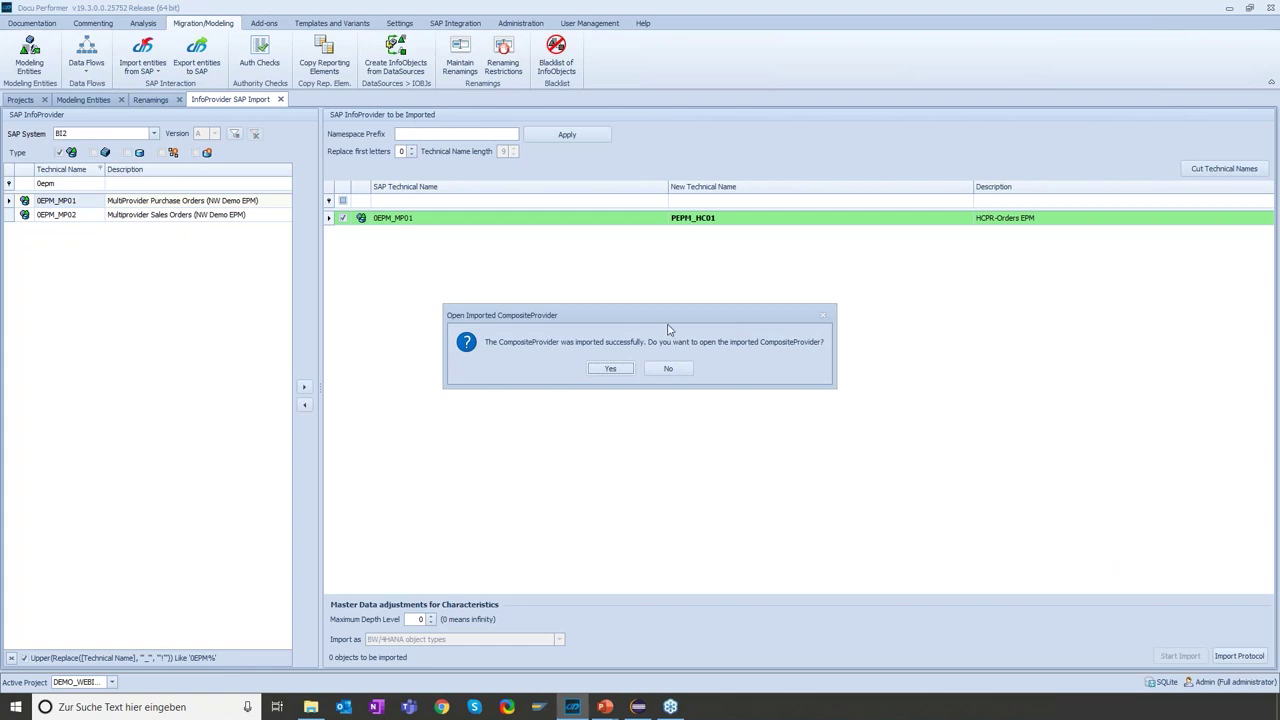
- Open the imported CompositeProvider, review its PartProviders PEPM_C01 and PEPM_C02, and save and close it
{"action": "left_click", "coordinate": [608, 370]}
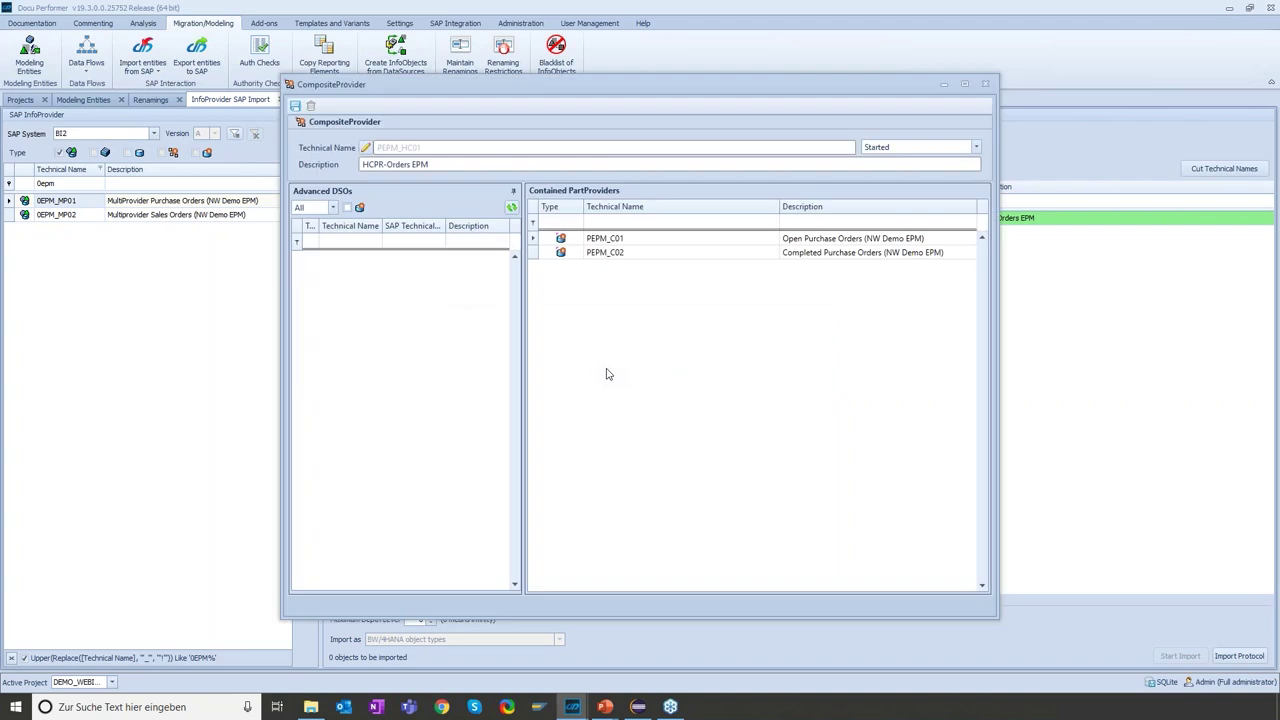
{"action": "left_click", "coordinate": [599, 240]}
{"action": "left_click", "coordinate": [600, 253]}
{"action": "left_click", "coordinate": [600, 240]}
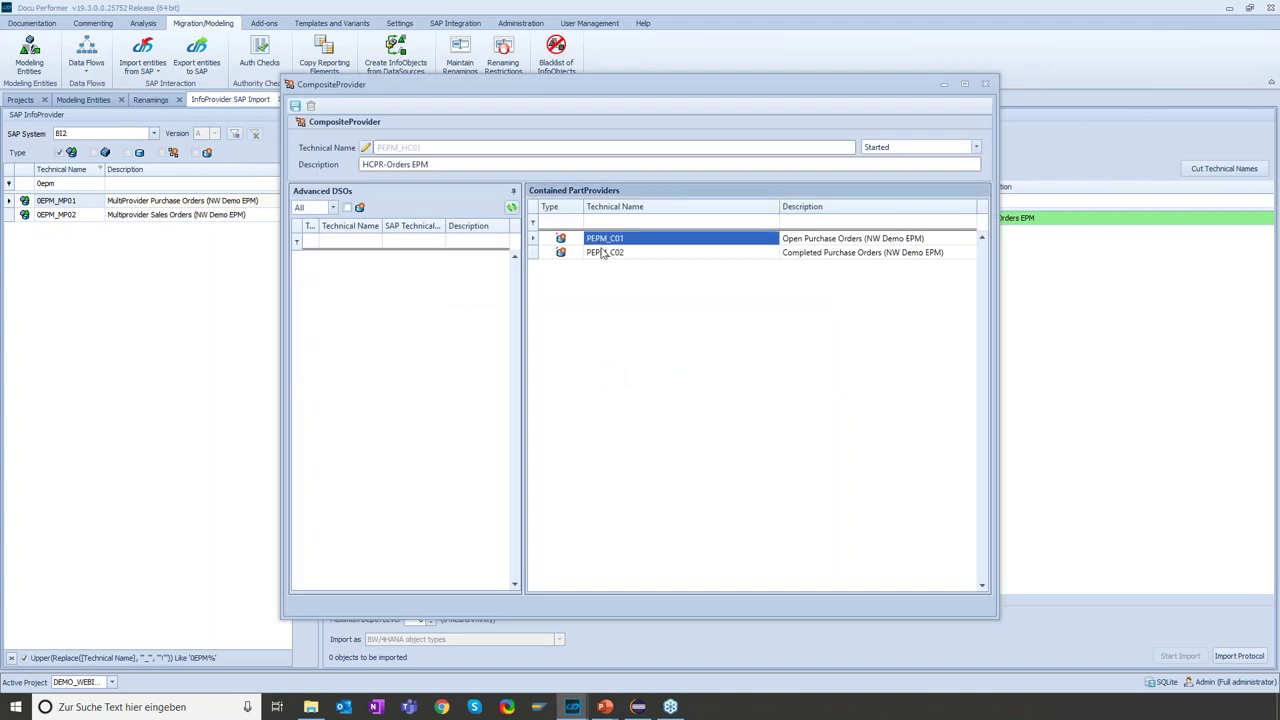
{"action": "left_click", "coordinate": [603, 253]}
{"action": "left_click", "coordinate": [603, 240]}
{"action": "left_click", "coordinate": [617, 252]}
{"action": "left_click", "coordinate": [612, 240]}
{"action": "left_click", "coordinate": [595, 253]}
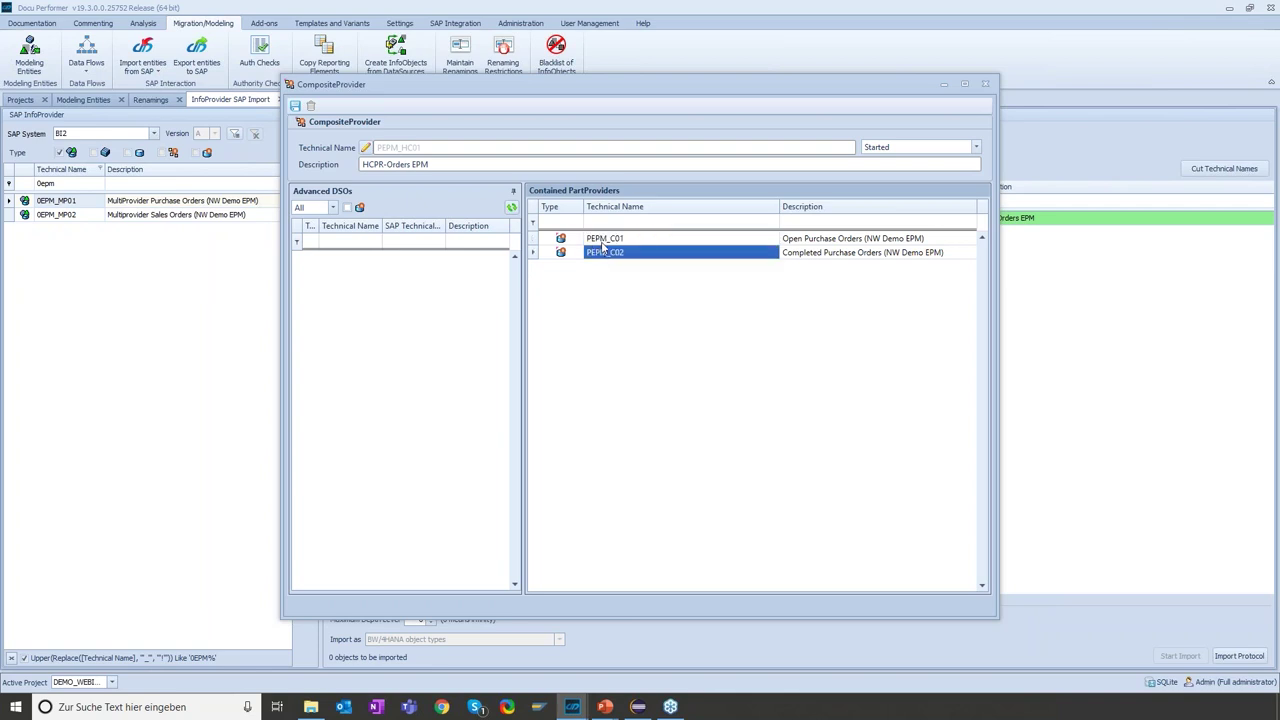
{"action": "key", "text": "Up"}
{"action": "left_click", "coordinate": [604, 252]}
{"action": "left_click", "coordinate": [295, 105]}
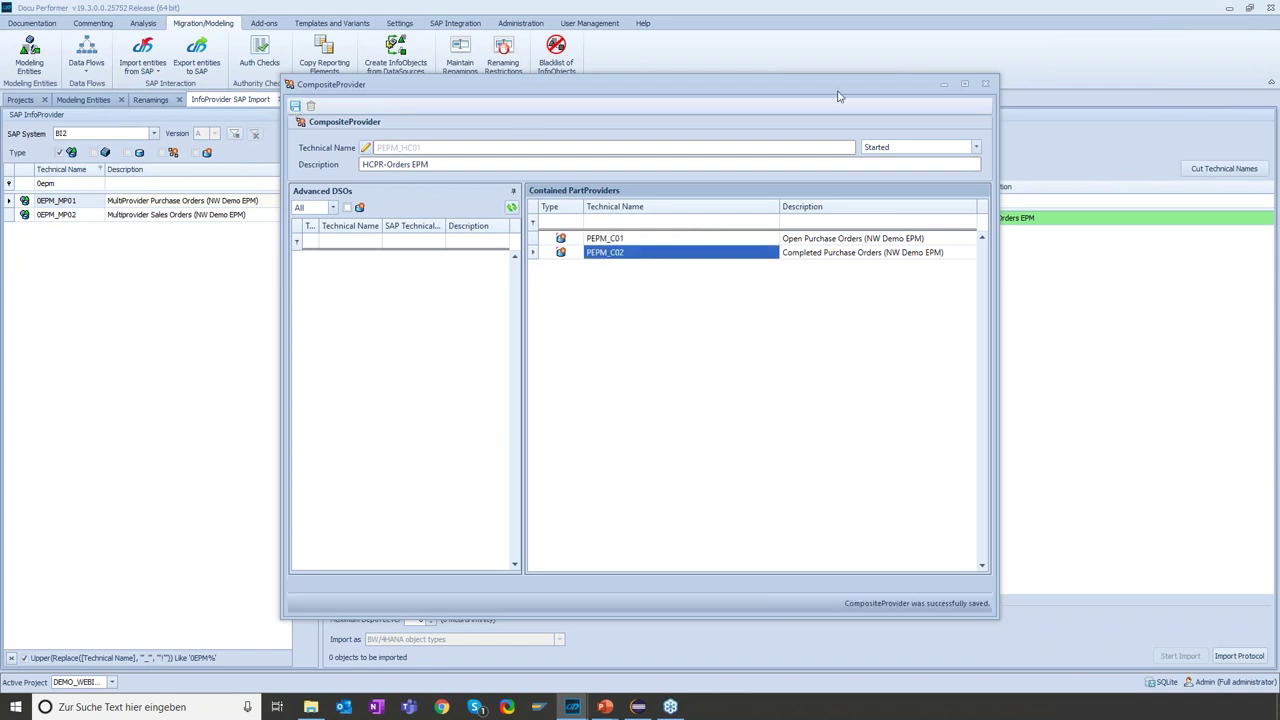
{"action": "left_click", "coordinate": [985, 84]}
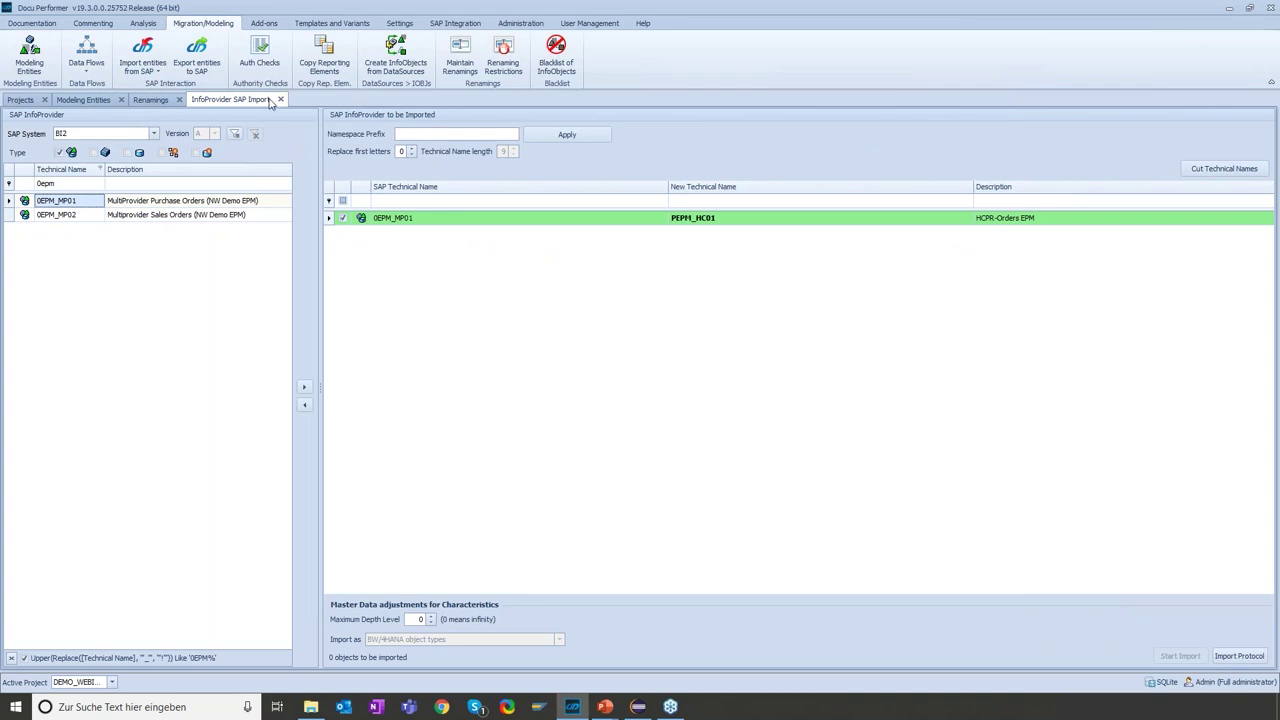
- List the project's Advanced DataStores and CompositeProviders in the modeling entities and examine the imported characteristics
{"action": "left_click", "coordinate": [75, 100]}
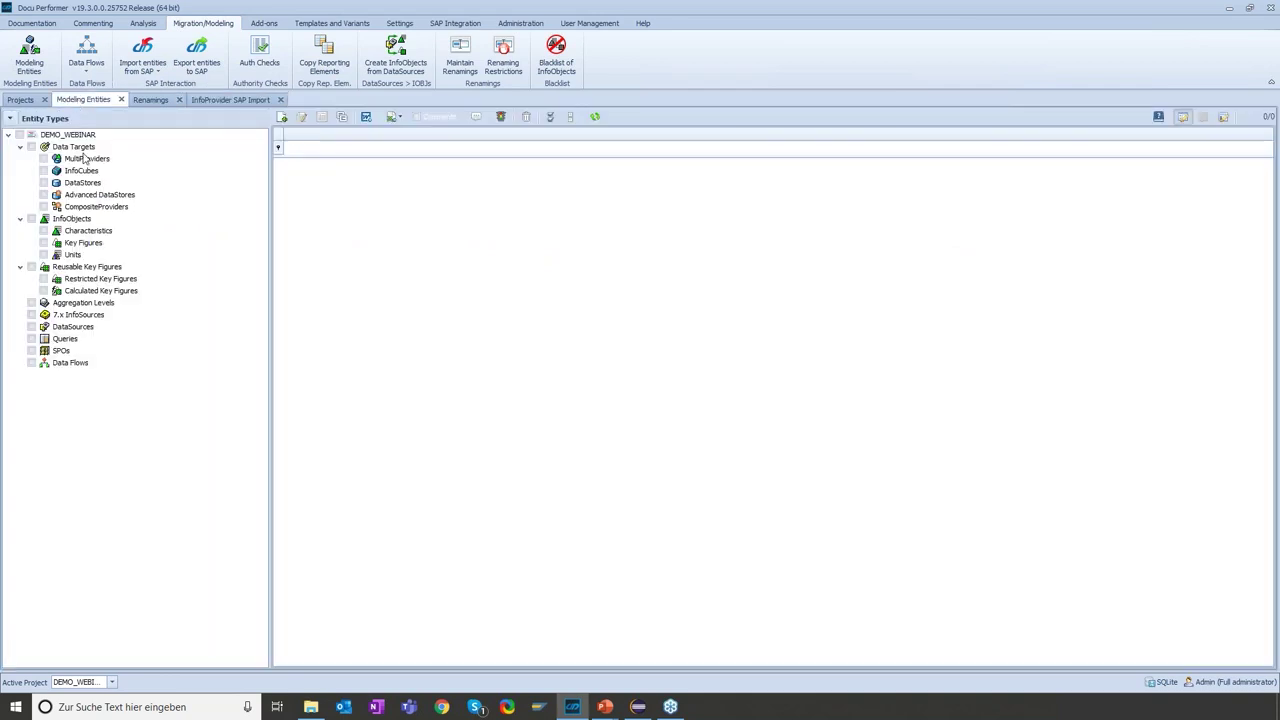
{"action": "left_click", "coordinate": [43, 206]}
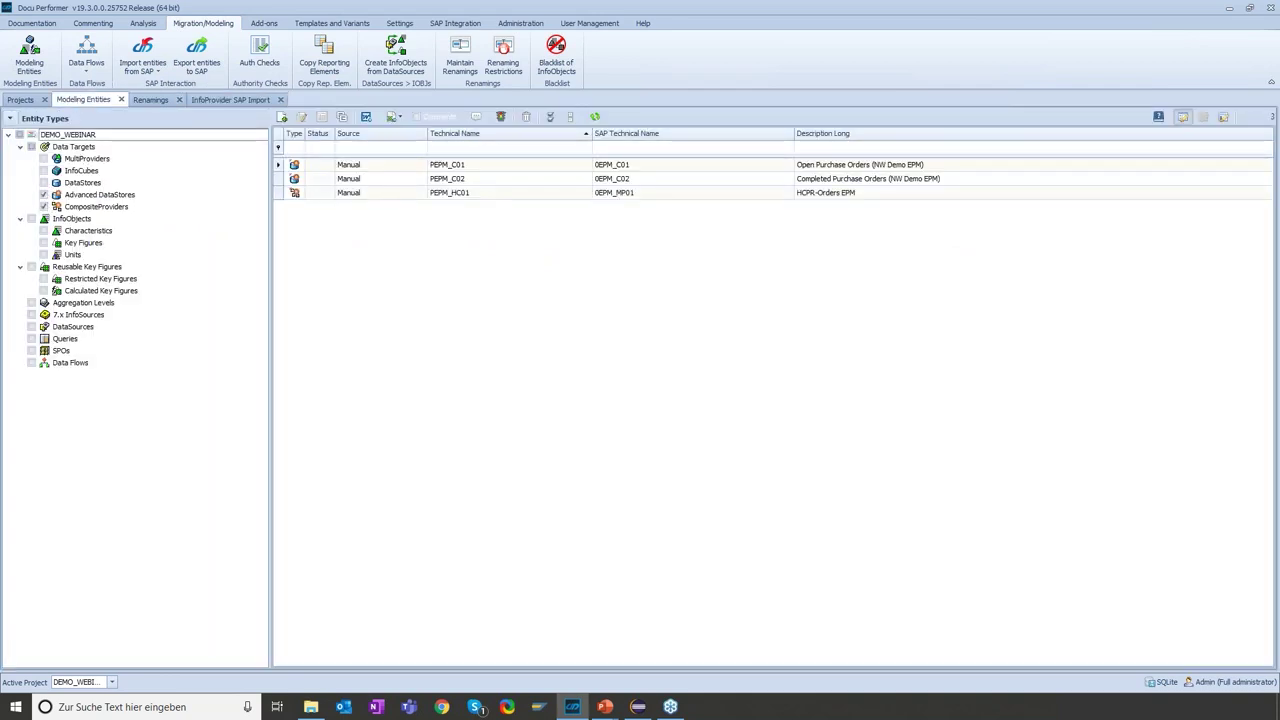
{"action": "left_click", "coordinate": [44, 231]}
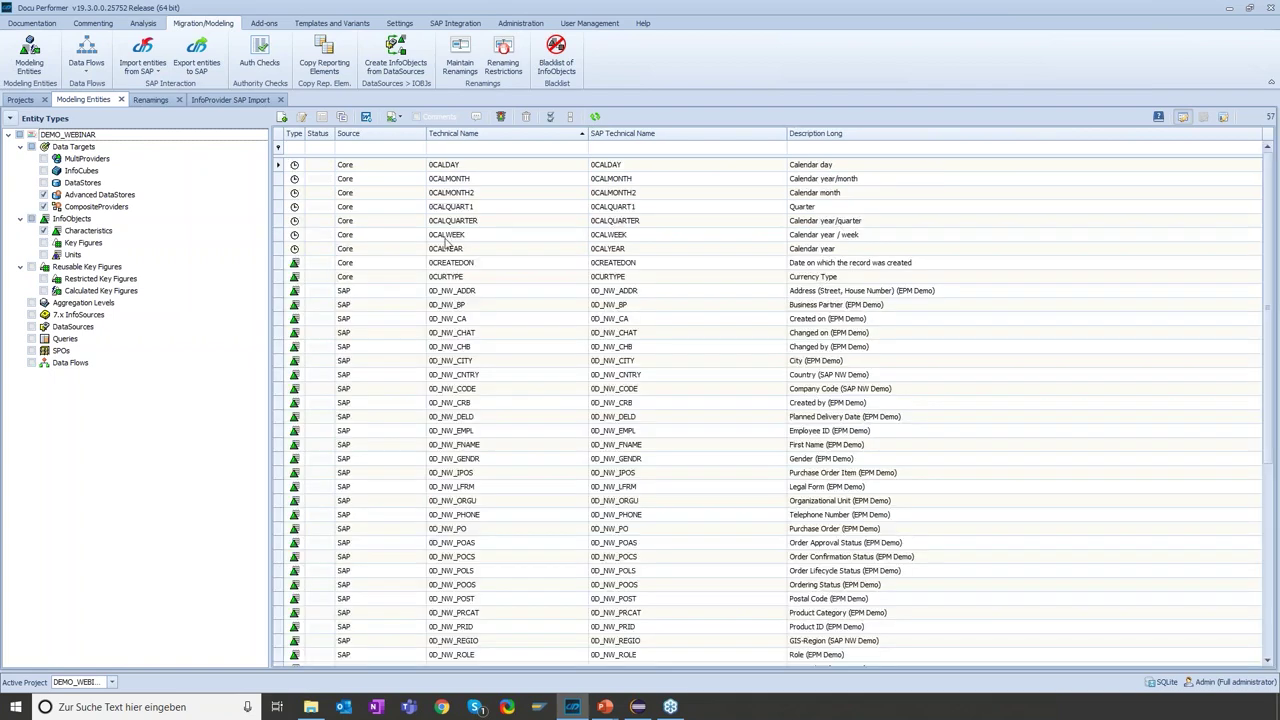
{"action": "left_click", "coordinate": [483, 238]}
{"action": "scroll", "coordinate": [483, 247], "scroll_direction": "down", "scroll_amount": 7}
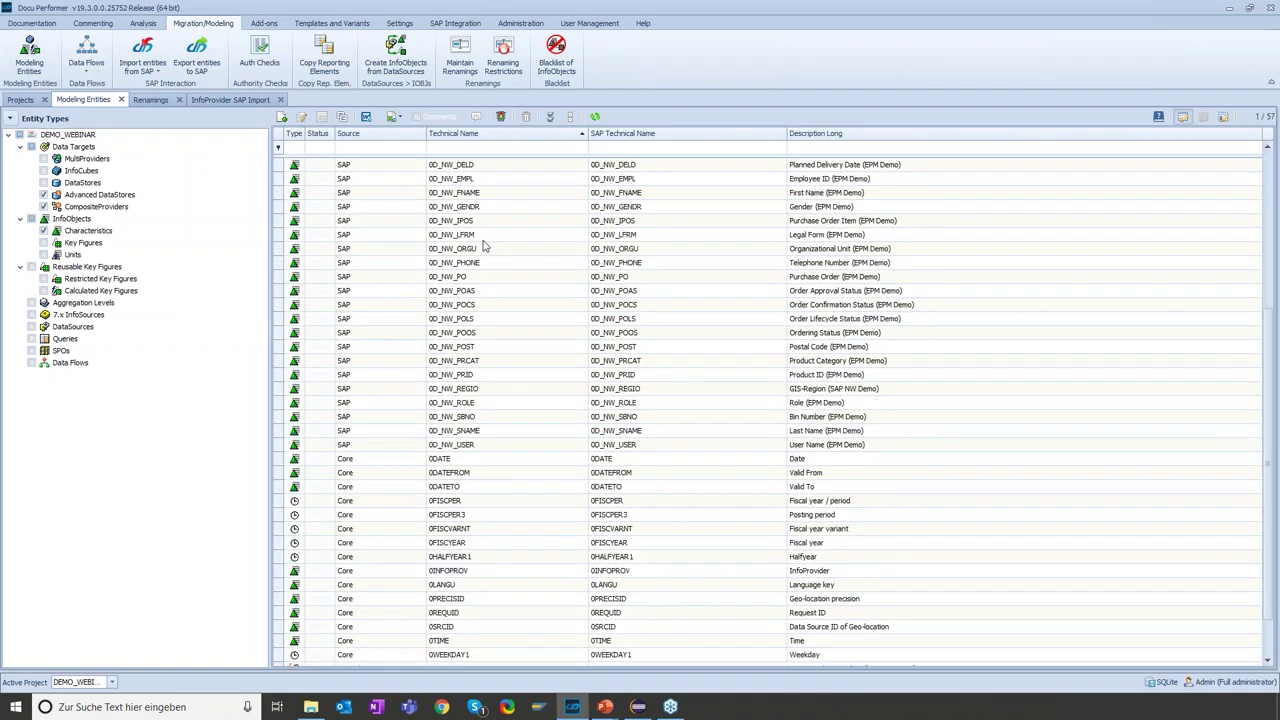
{"action": "scroll", "coordinate": [483, 247], "scroll_direction": "up", "scroll_amount": 7}
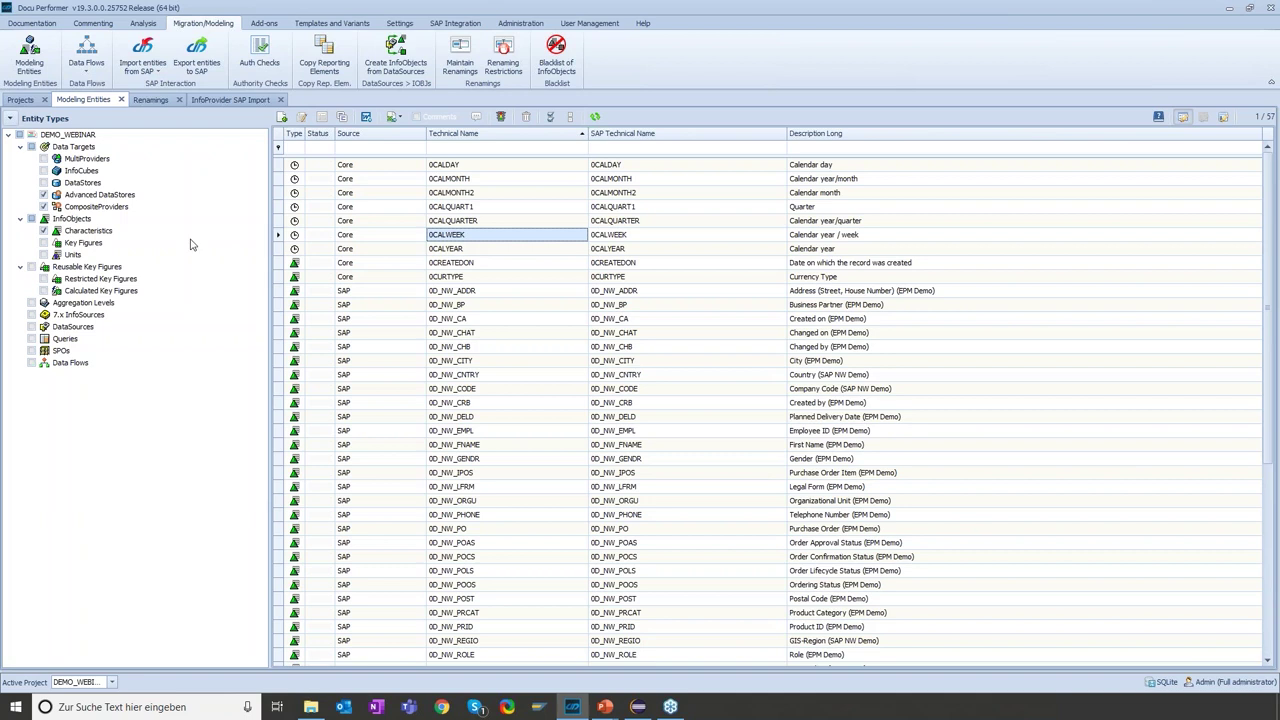
{"action": "left_click", "coordinate": [45, 231]}
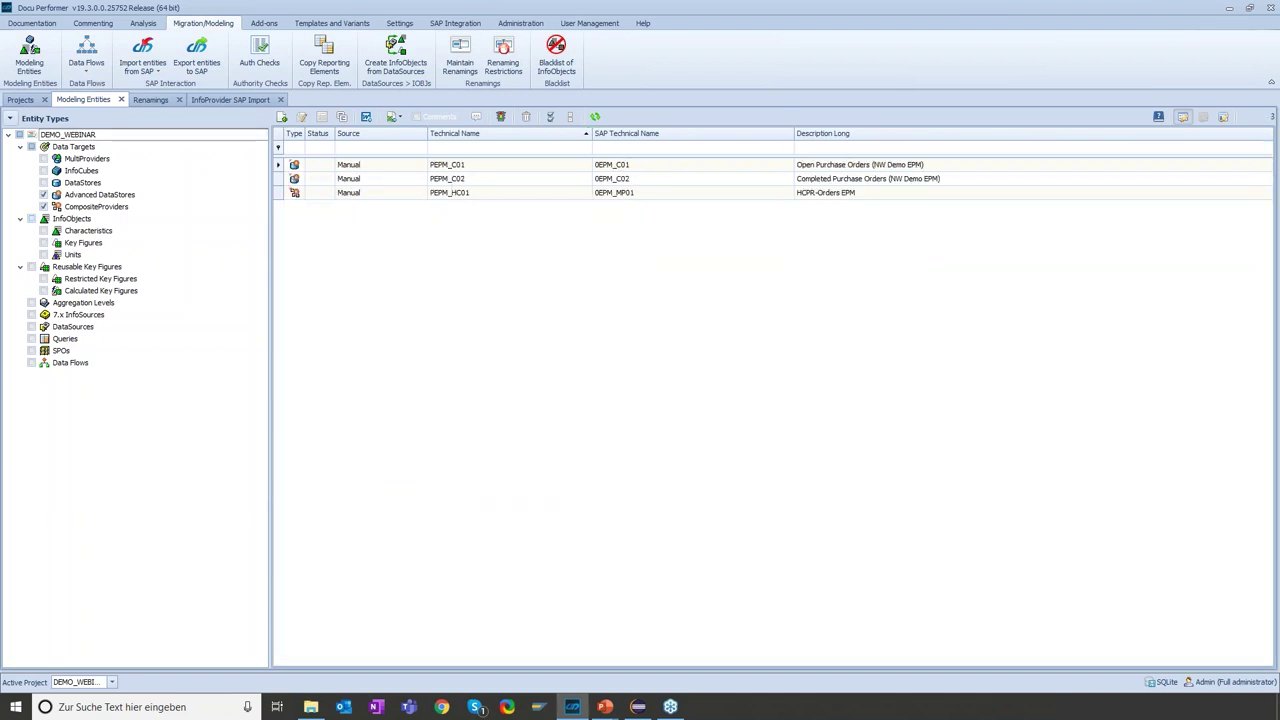
- Open the Advanced DataStore-Object PEPM_C01 and examine its field groups and the InfoObjects they contain
{"action": "left_click", "coordinate": [436, 168]}
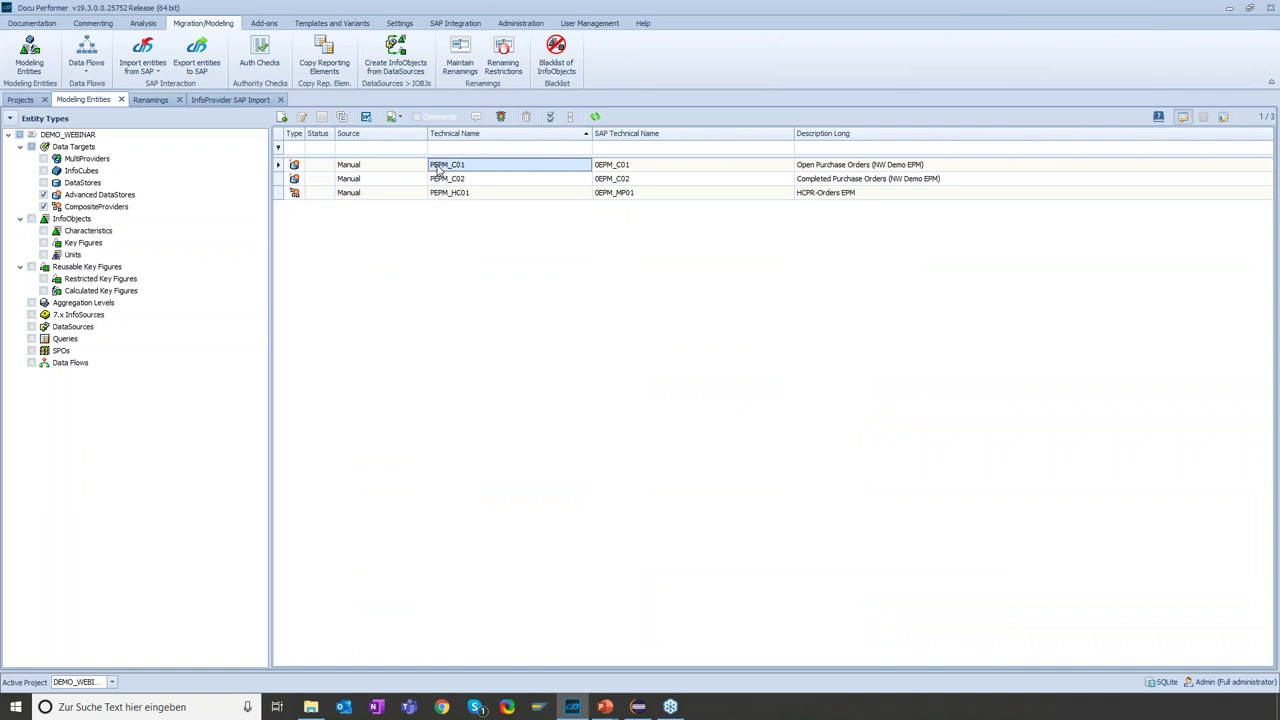
{"action": "double_click", "coordinate": [437, 168]}
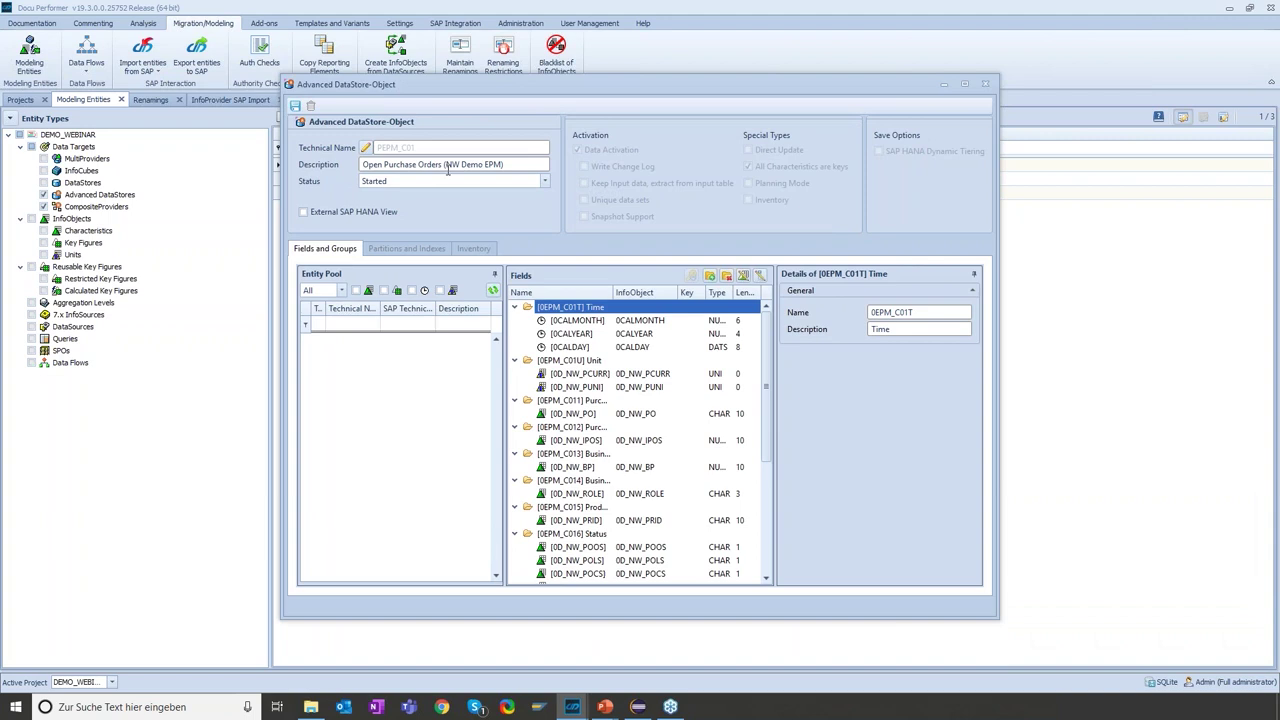
{"action": "left_click", "coordinate": [577, 322]}
{"action": "scroll", "coordinate": [577, 343], "scroll_direction": "down", "scroll_amount": 2}
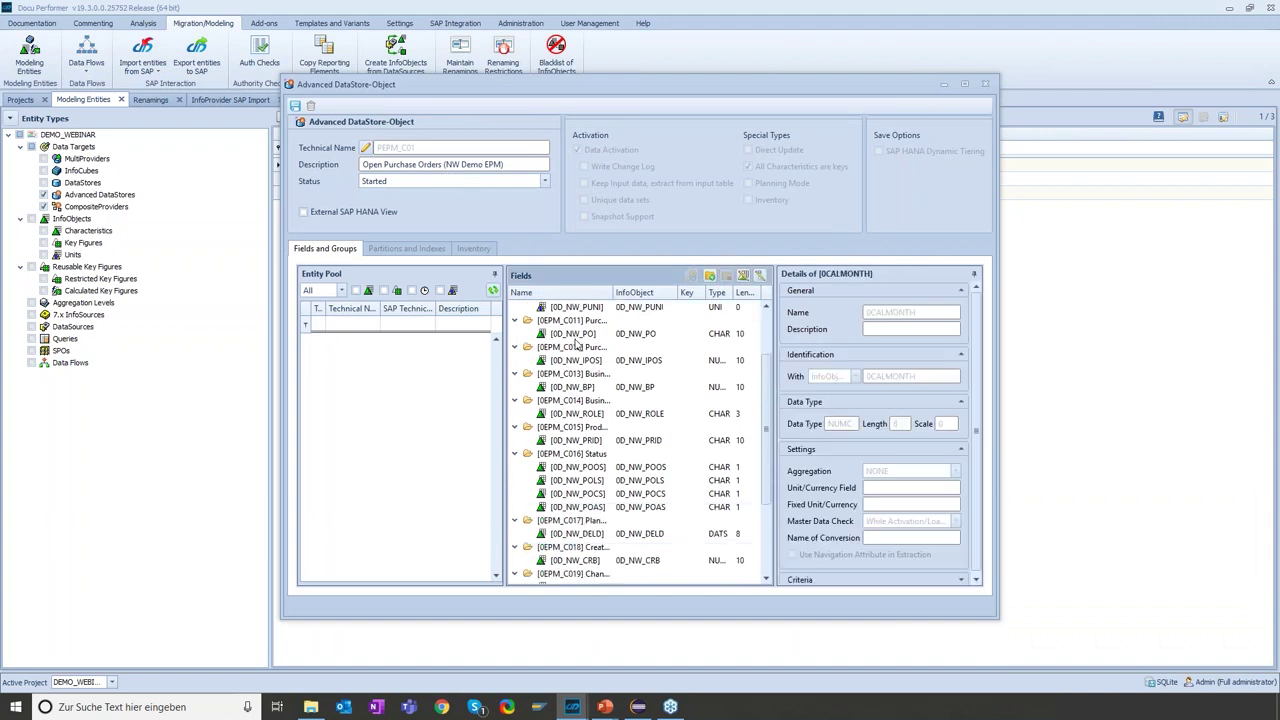
{"action": "scroll", "coordinate": [576, 343], "scroll_direction": "down", "scroll_amount": 2}
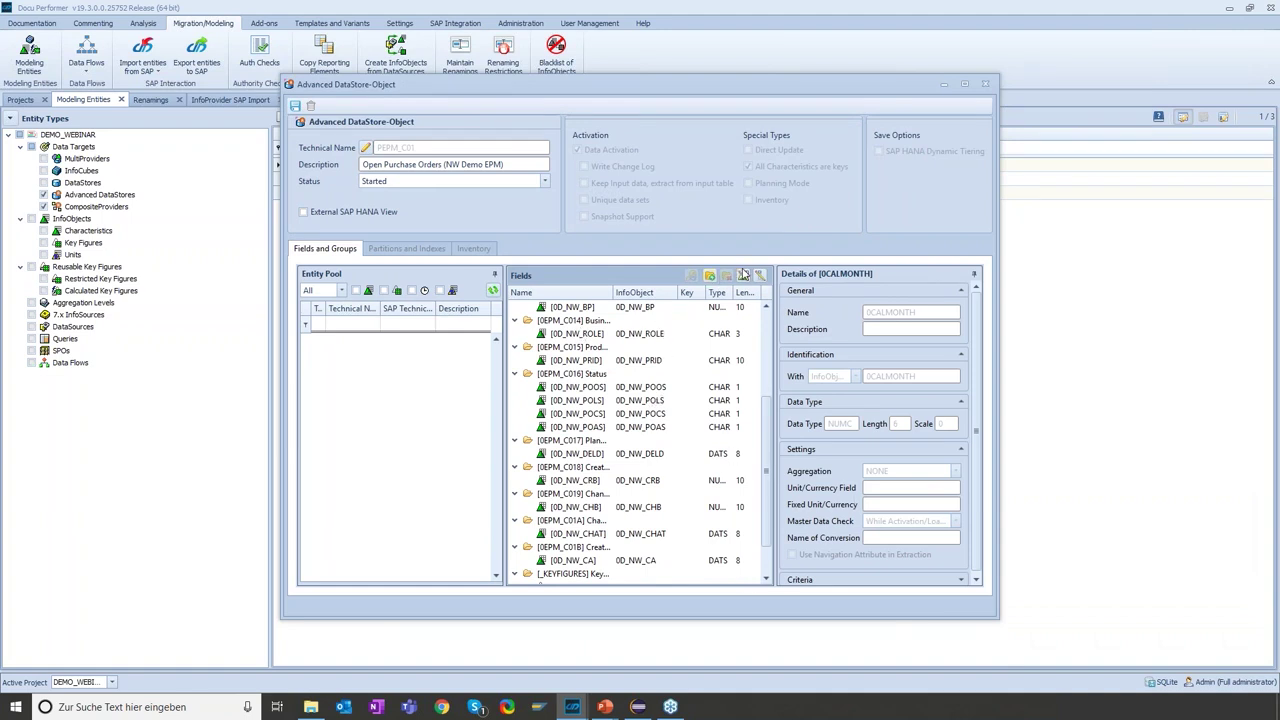
{"action": "left_click", "coordinate": [614, 309]}
{"action": "scroll", "coordinate": [601, 355], "scroll_direction": "up", "scroll_amount": 2}
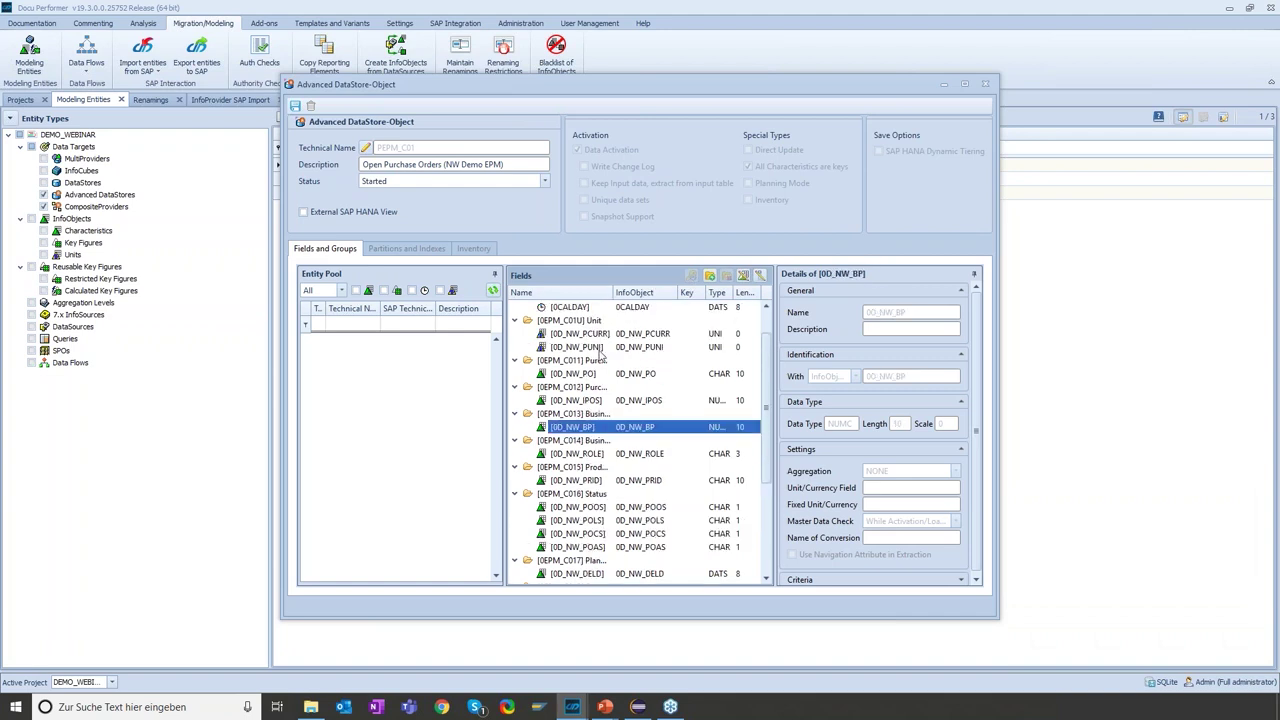
{"action": "scroll", "coordinate": [601, 355], "scroll_direction": "up", "scroll_amount": 1}
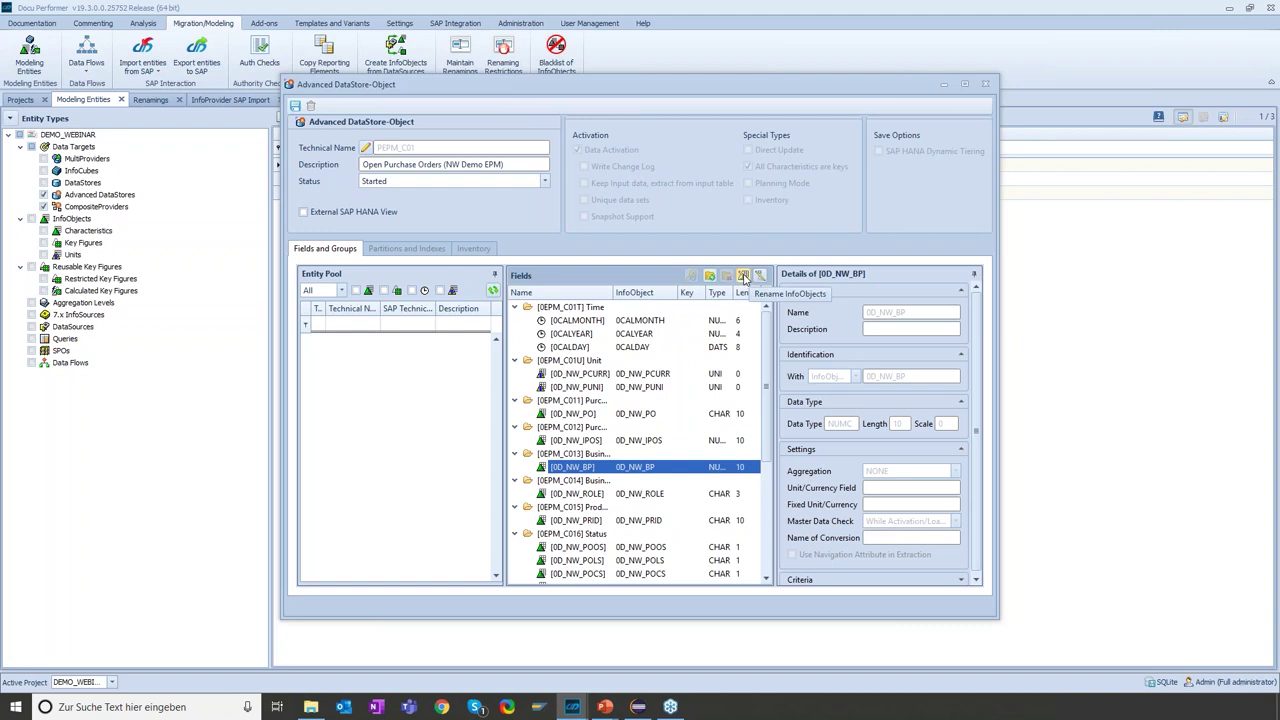
- Start renaming the InfoObjects included in PEPM_C01 and review their proposed new technical names
{"action": "left_click", "coordinate": [744, 277]}
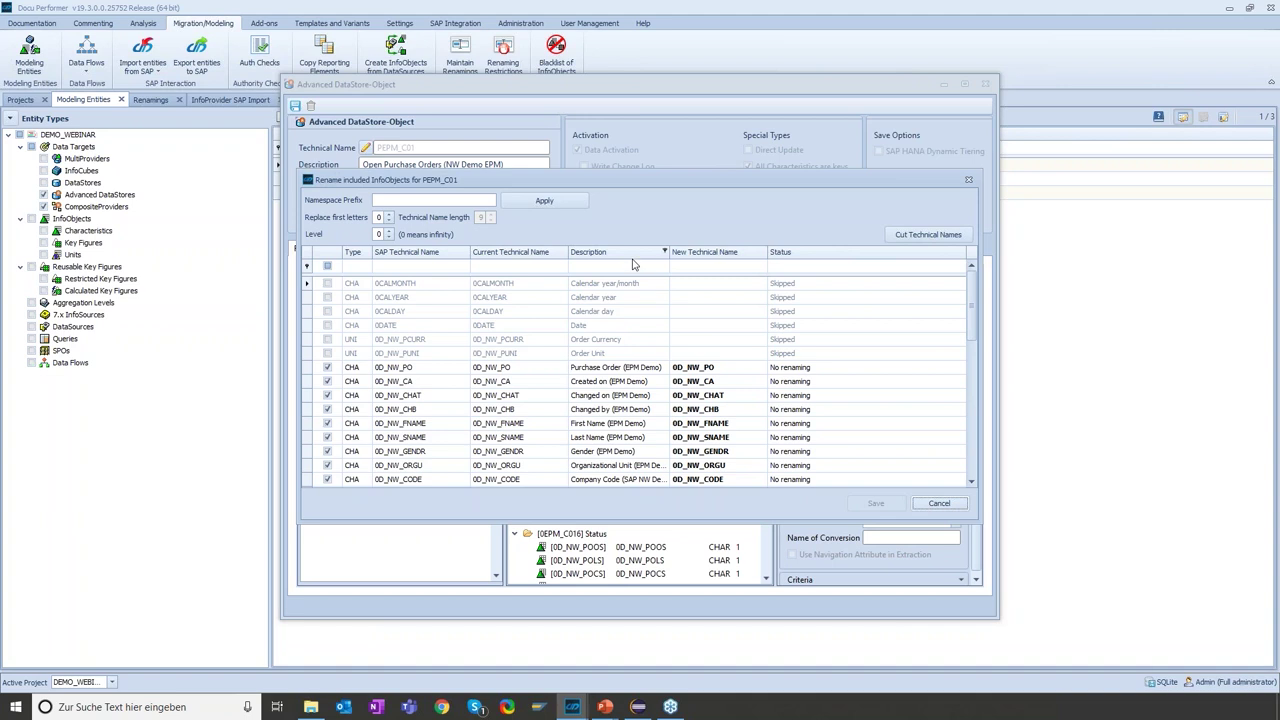
{"action": "double_click", "coordinate": [708, 367]}
{"action": "left_click", "coordinate": [721, 378]}
{"action": "left_click", "coordinate": [734, 397]}
{"action": "left_click", "coordinate": [734, 412]}
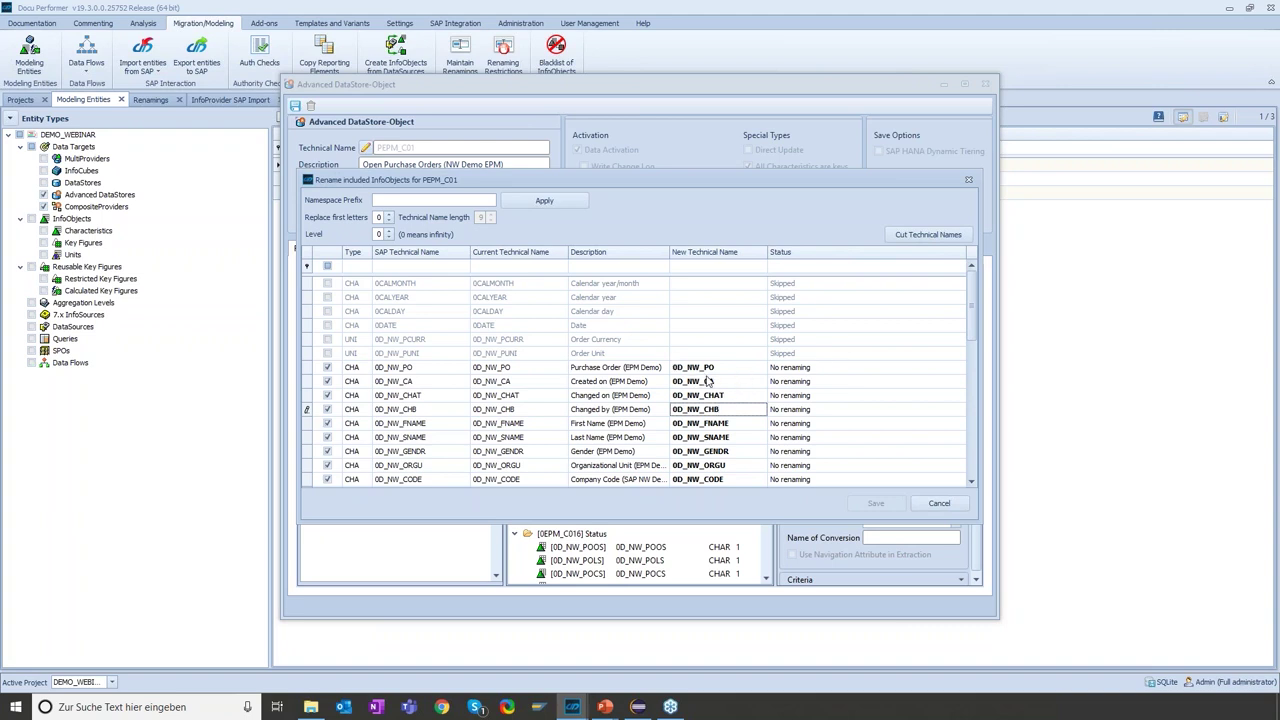
{"action": "left_click", "coordinate": [725, 368]}
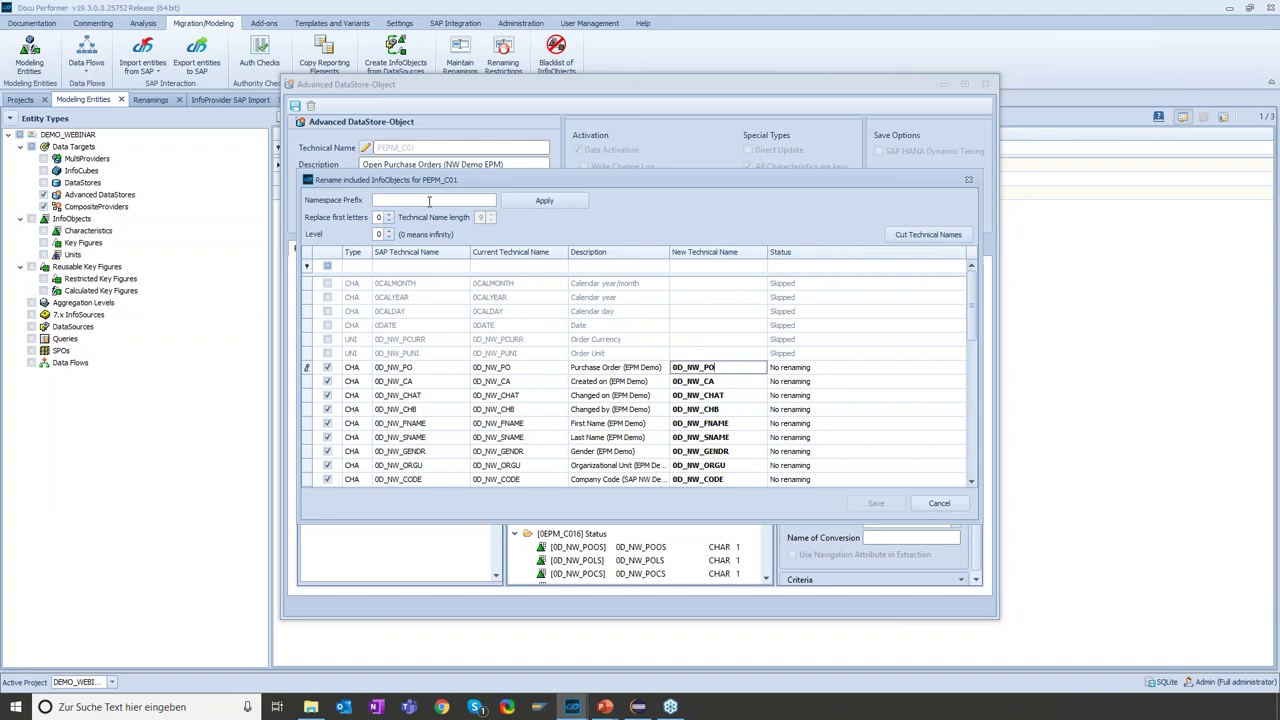
- Apply the namespace prefix X to the new technical names, replacing their first 1 letter
{"action": "left_click", "coordinate": [430, 201]}
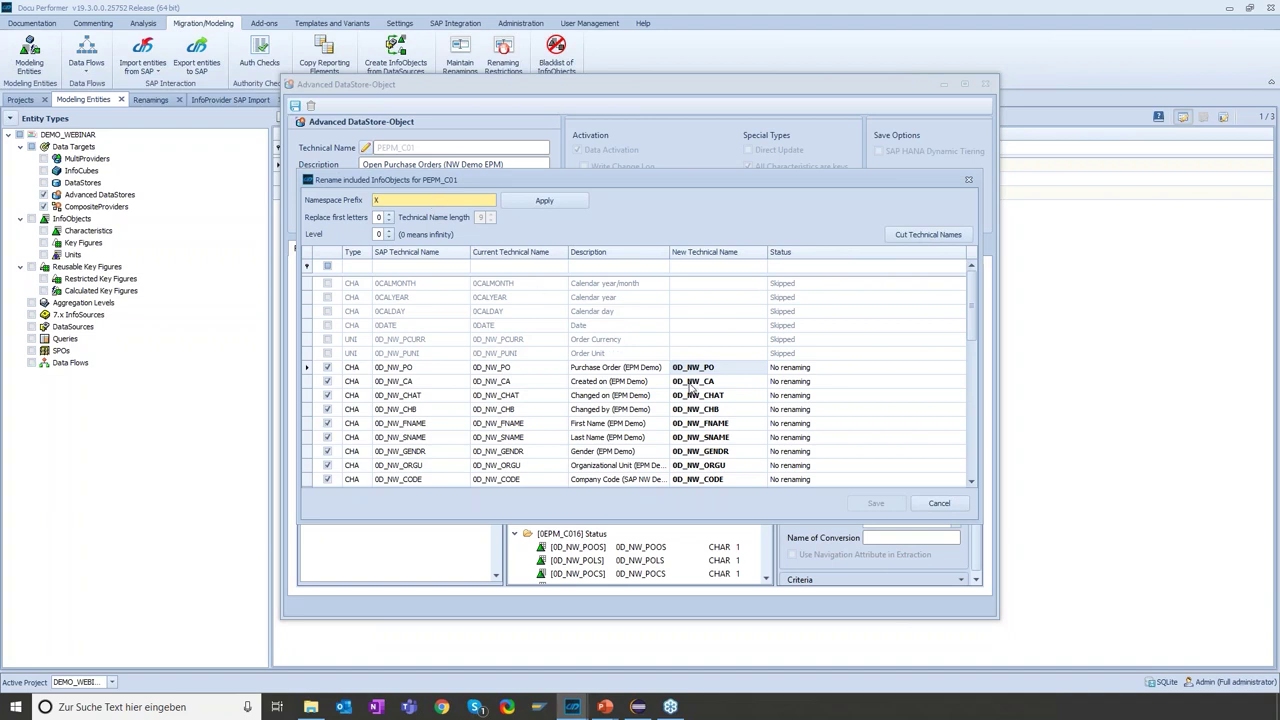
{"action": "left_click", "coordinate": [389, 214]}
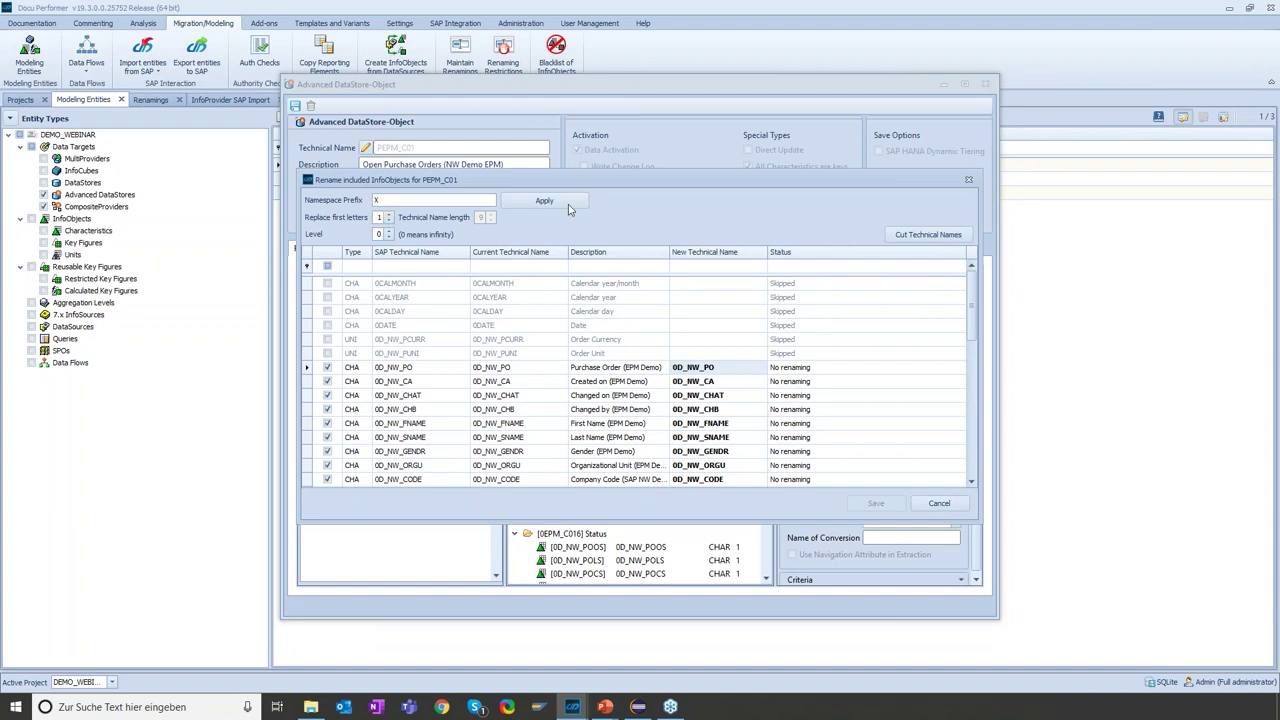
{"action": "left_click", "coordinate": [544, 201]}
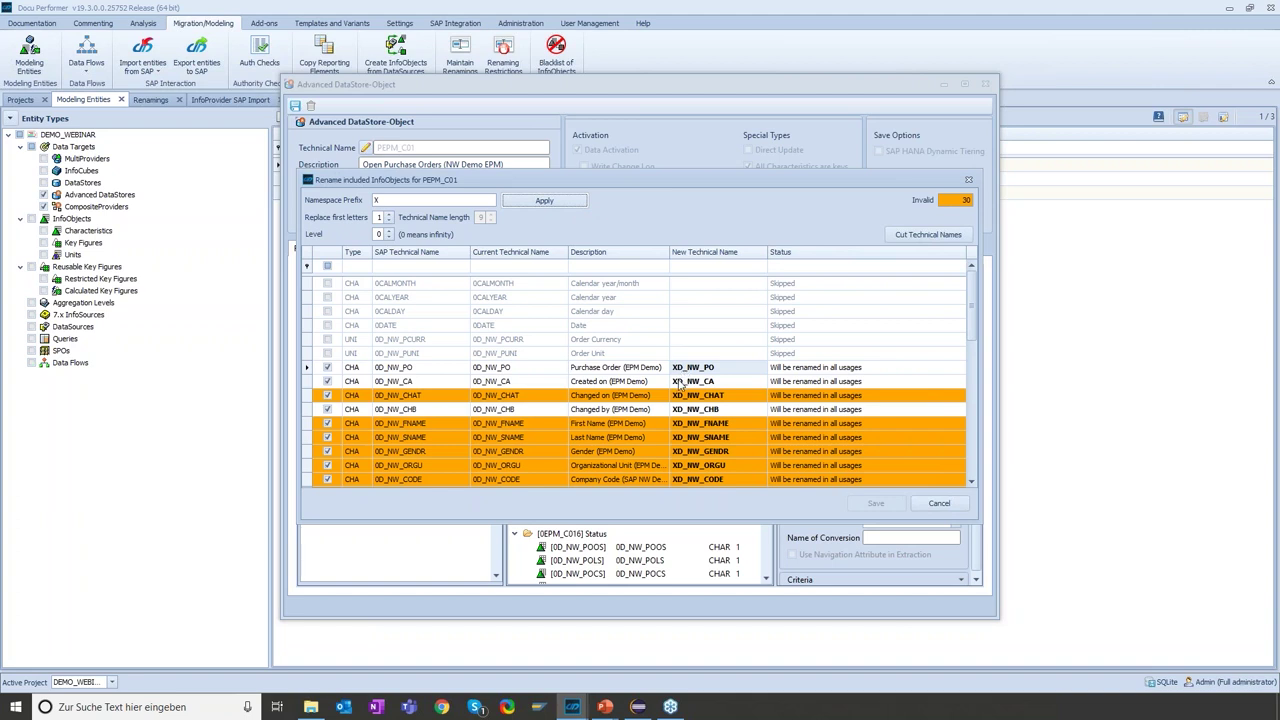
- Review the new technical names marked invalid and cut the names to the maximum of 9 characters
{"action": "scroll", "coordinate": [679, 384], "scroll_direction": "down", "scroll_amount": 1}
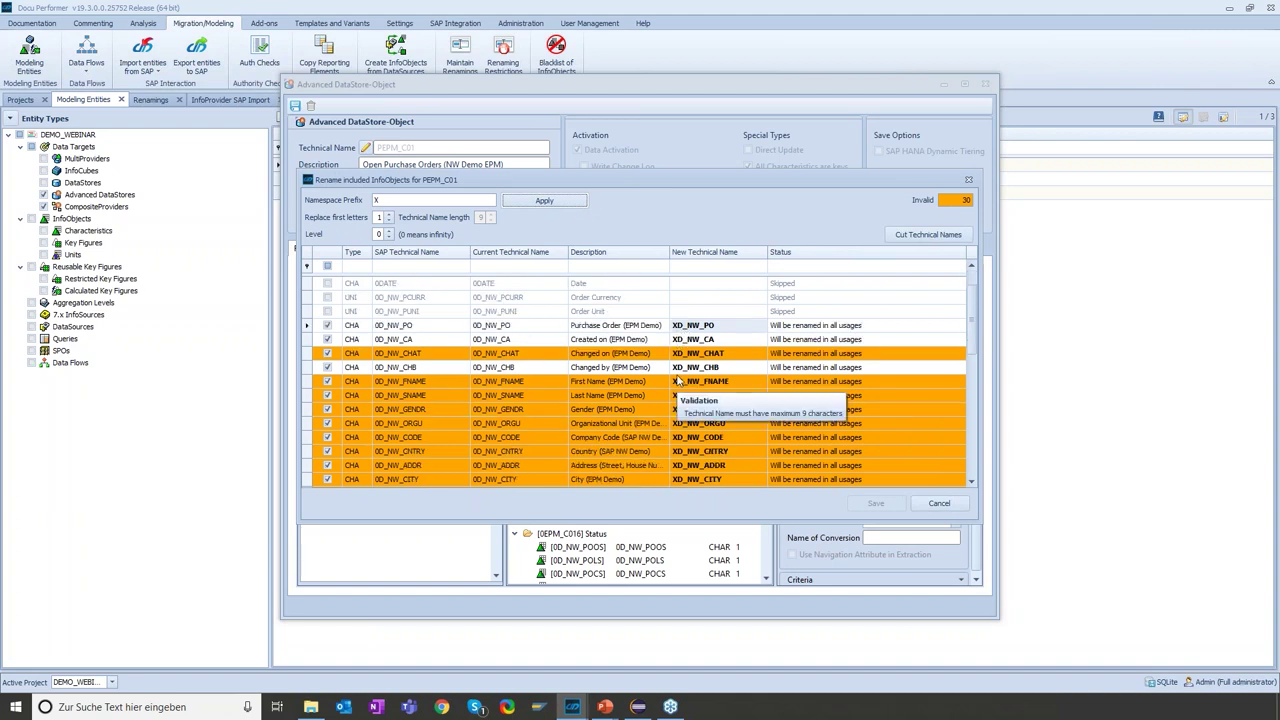
{"action": "scroll", "coordinate": [712, 344], "scroll_direction": "up", "scroll_amount": 3}
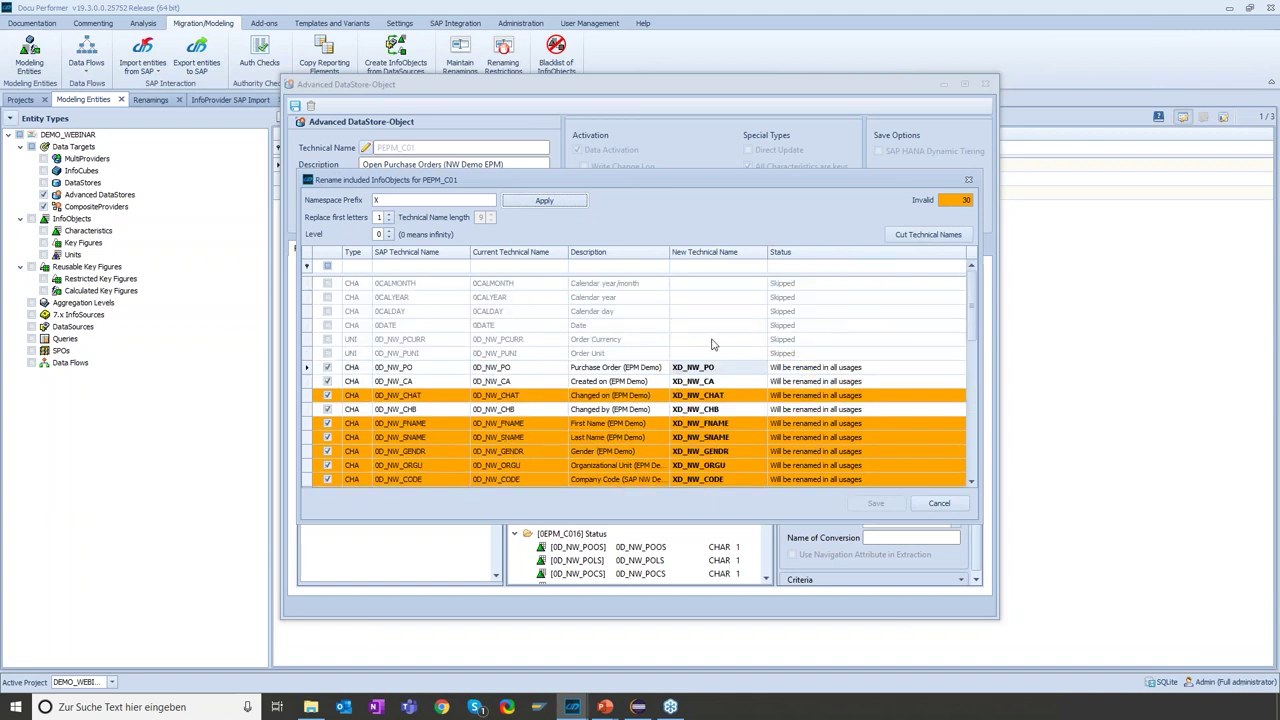
{"action": "scroll", "coordinate": [710, 350], "scroll_direction": "down", "scroll_amount": 2}
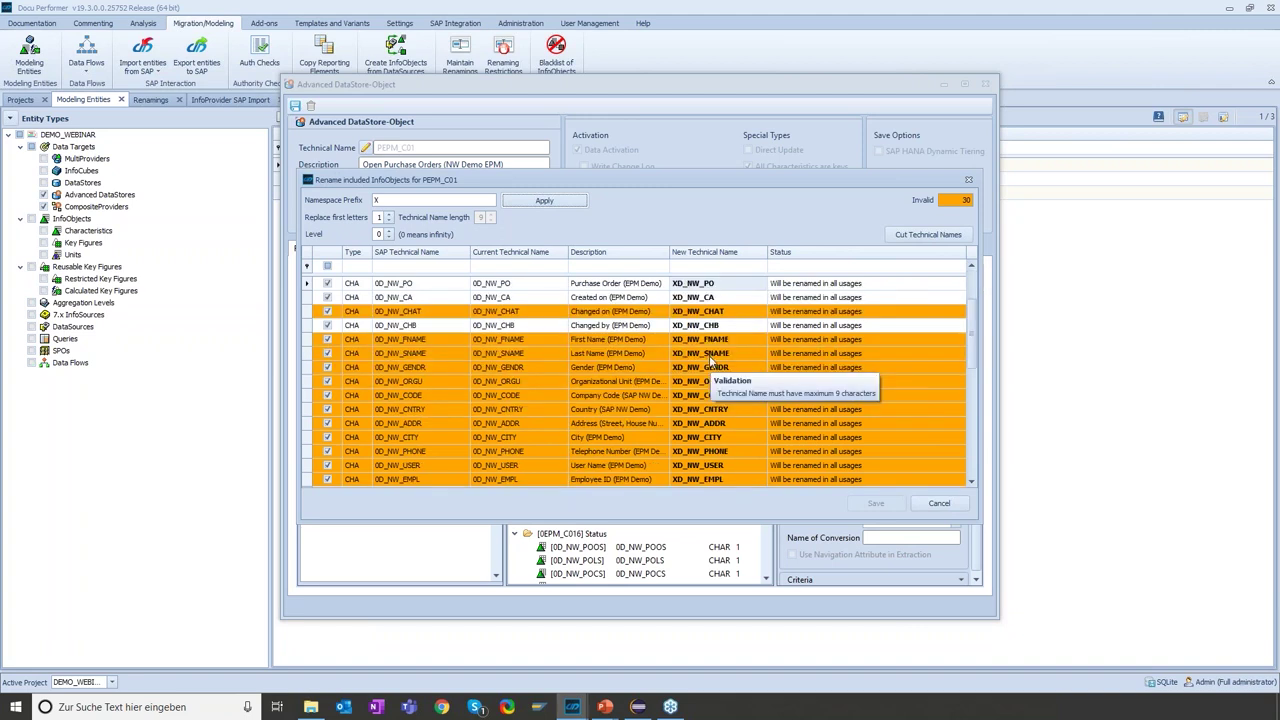
{"action": "double_click", "coordinate": [715, 367]}
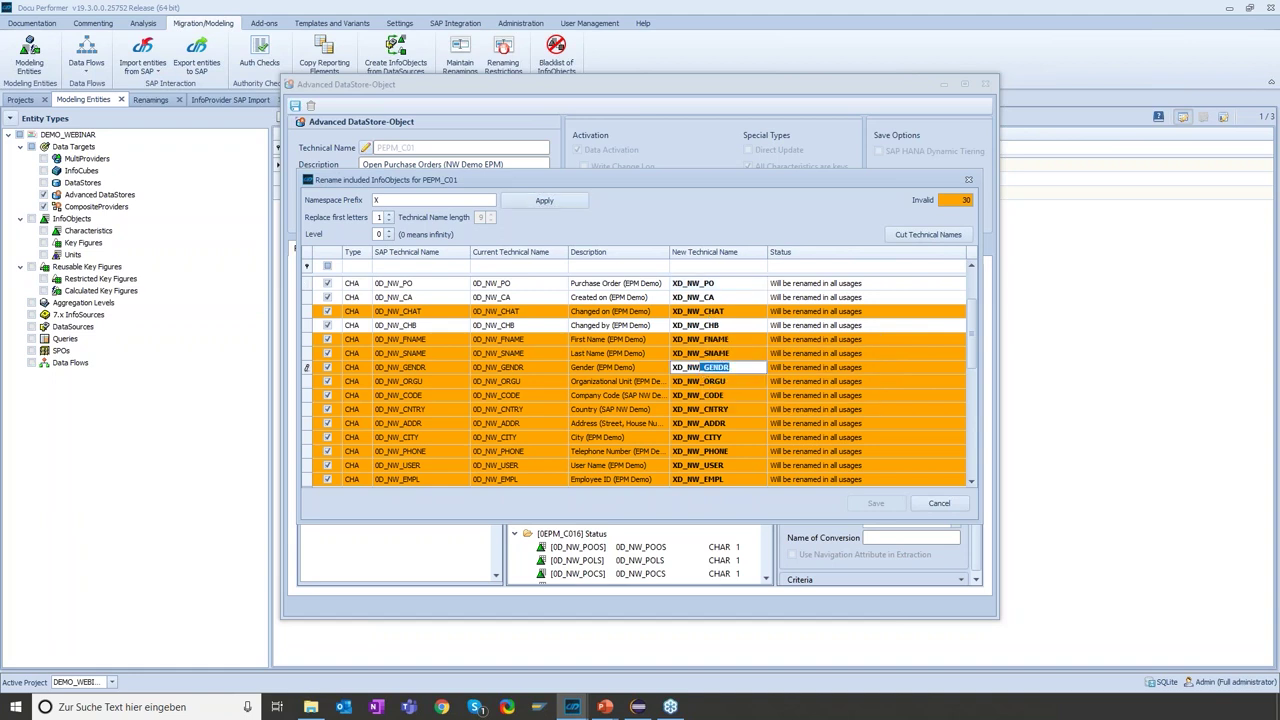
{"action": "left_click", "coordinate": [741, 381]}
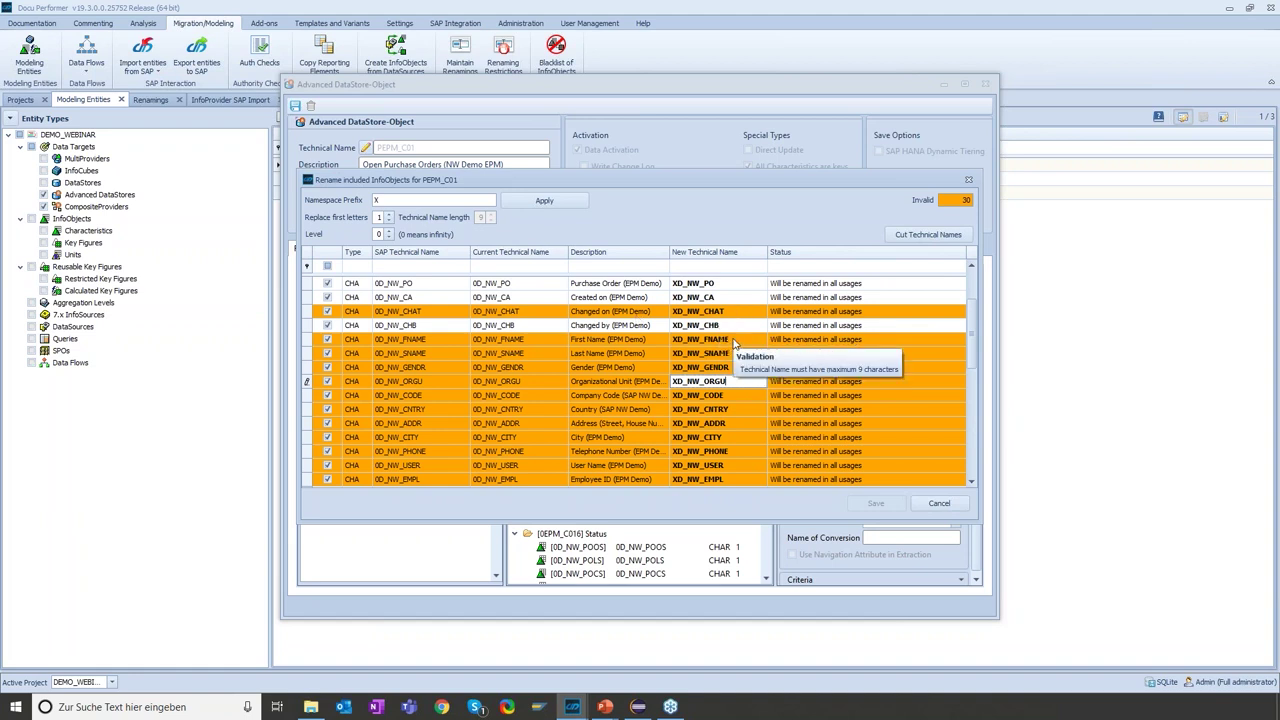
{"action": "left_click", "coordinate": [927, 236]}
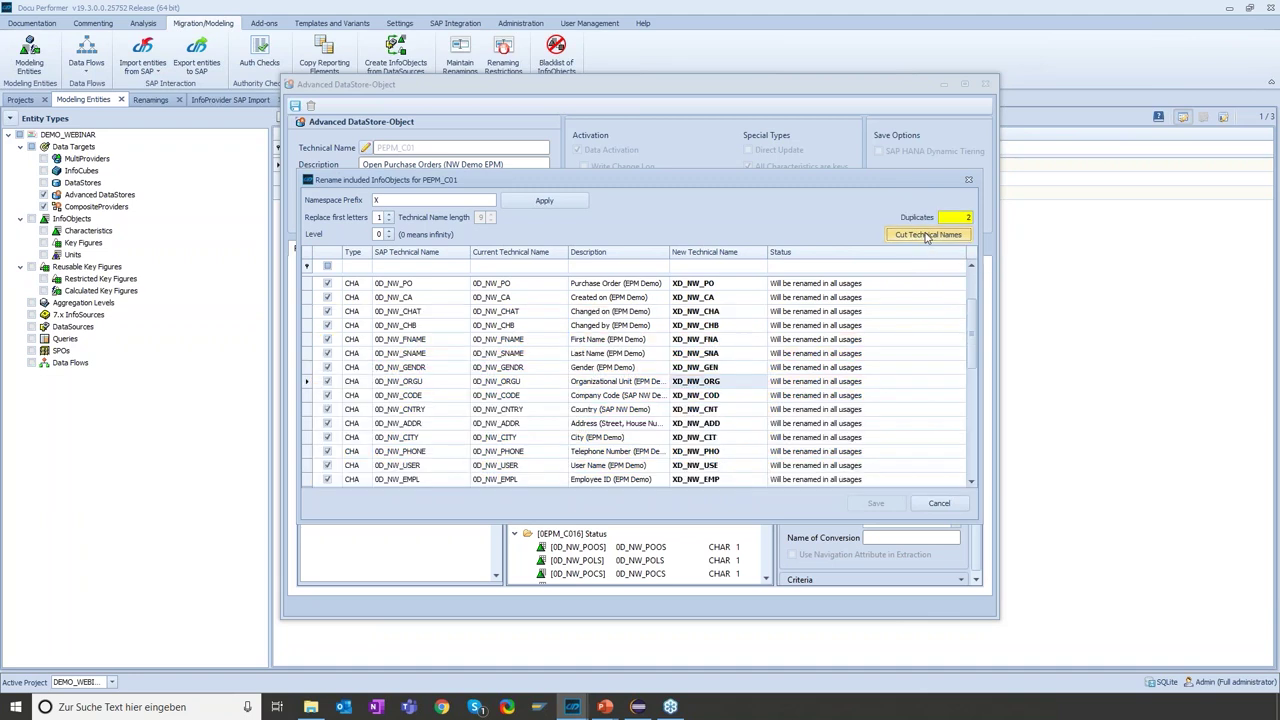
- Resolve the duplicate new technical names by renaming the Product Price key figure to XD_NW_PRE
{"action": "left_click", "coordinate": [763, 311]}
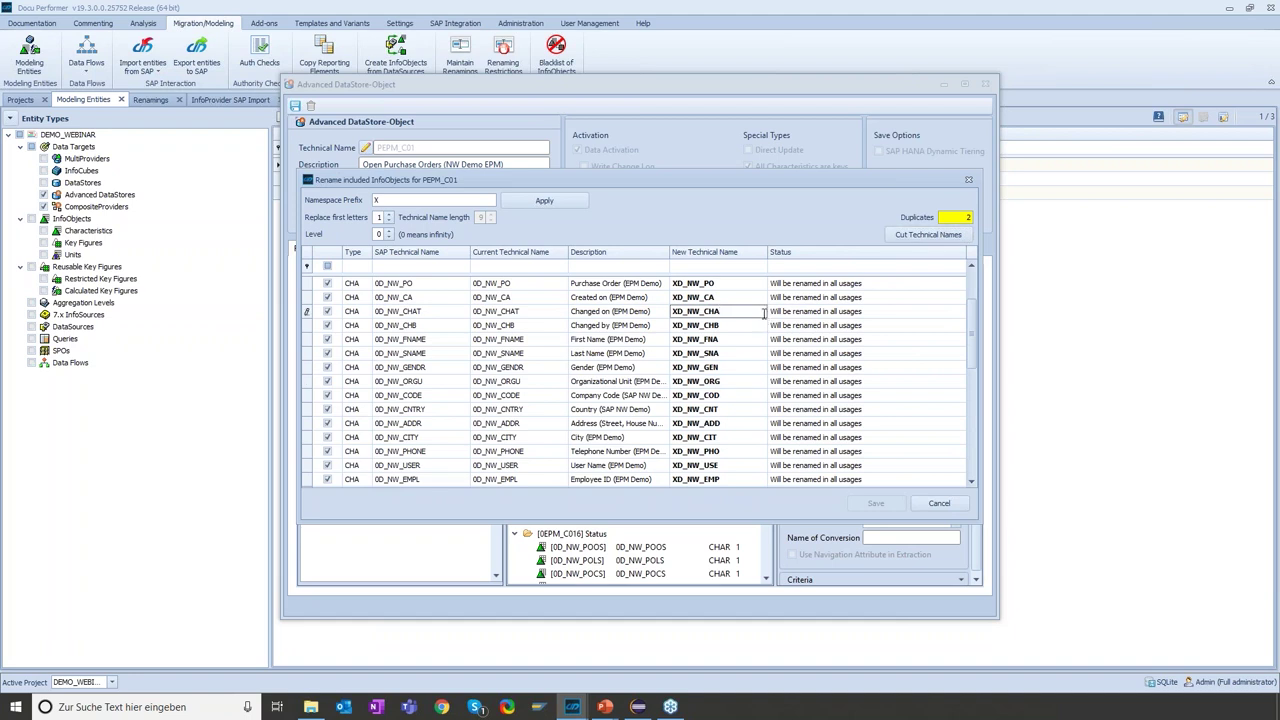
{"action": "left_click_drag", "start_coordinate": [972, 325], "coordinate": [970, 418]}
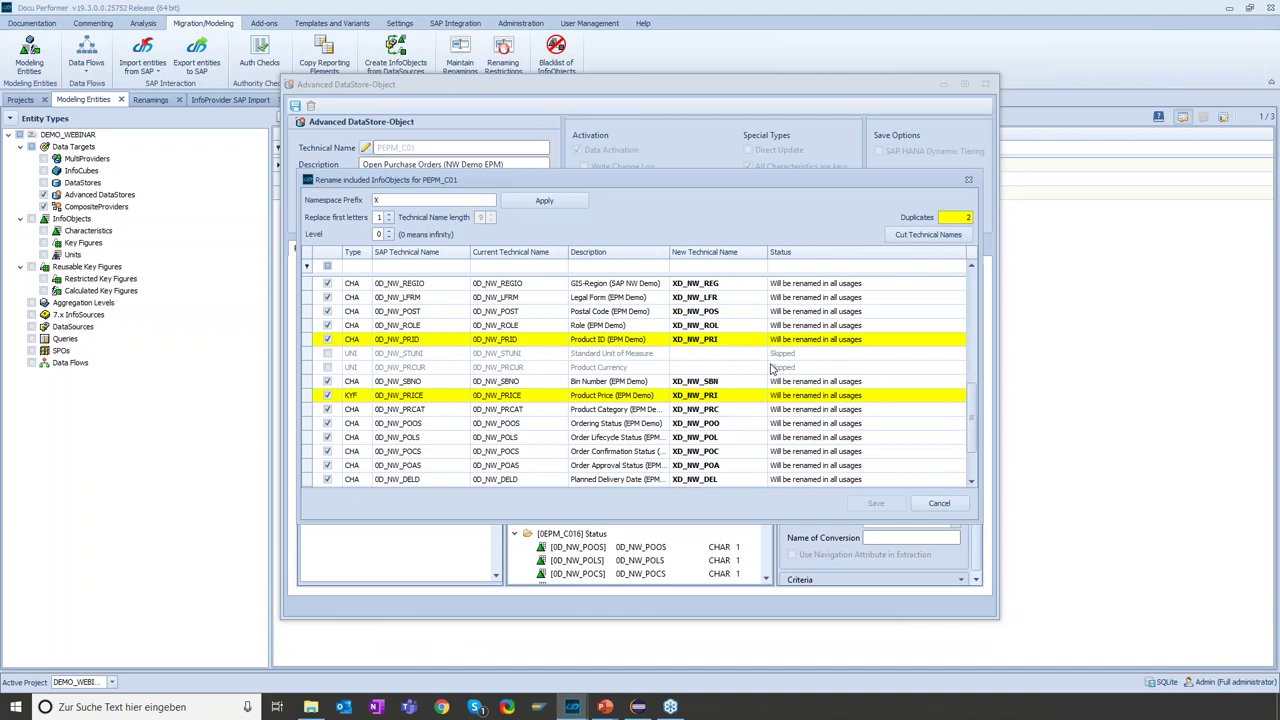
{"action": "left_click", "coordinate": [741, 339]}
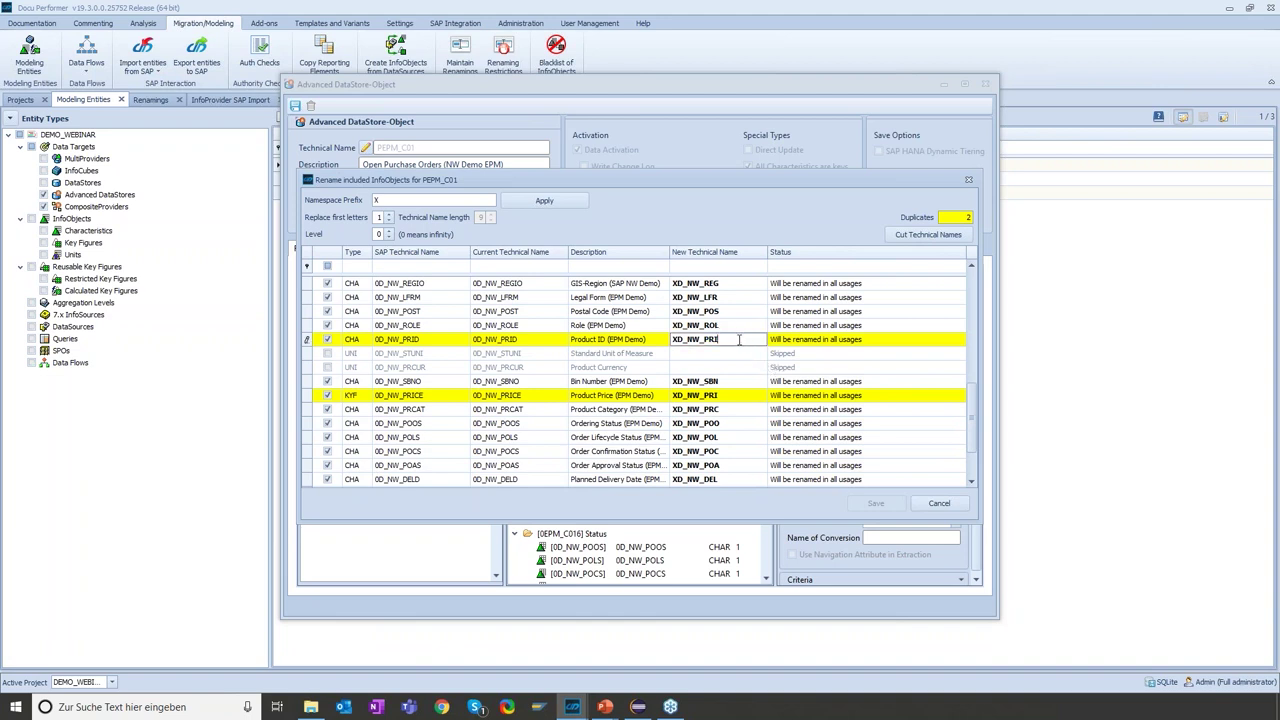
{"action": "left_click", "coordinate": [725, 398]}
{"action": "left_click", "coordinate": [736, 340]}
{"action": "left_click", "coordinate": [725, 395]}
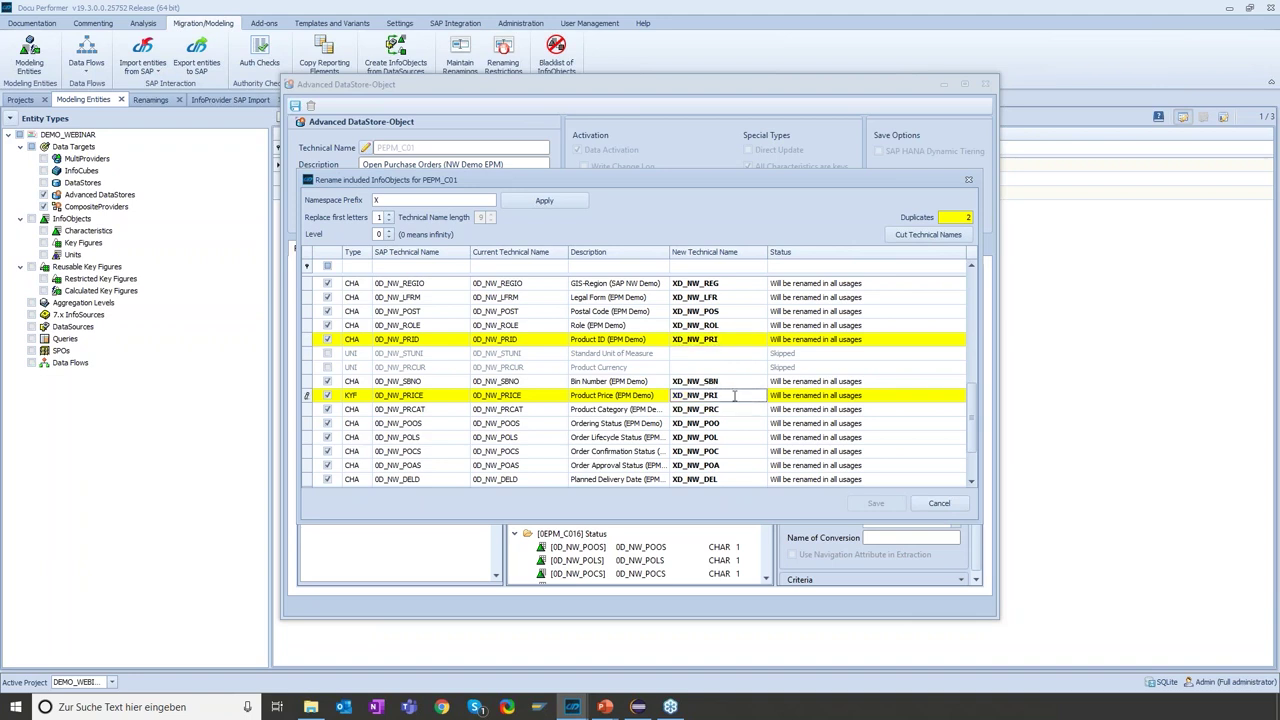
{"action": "key", "text": "Return"}
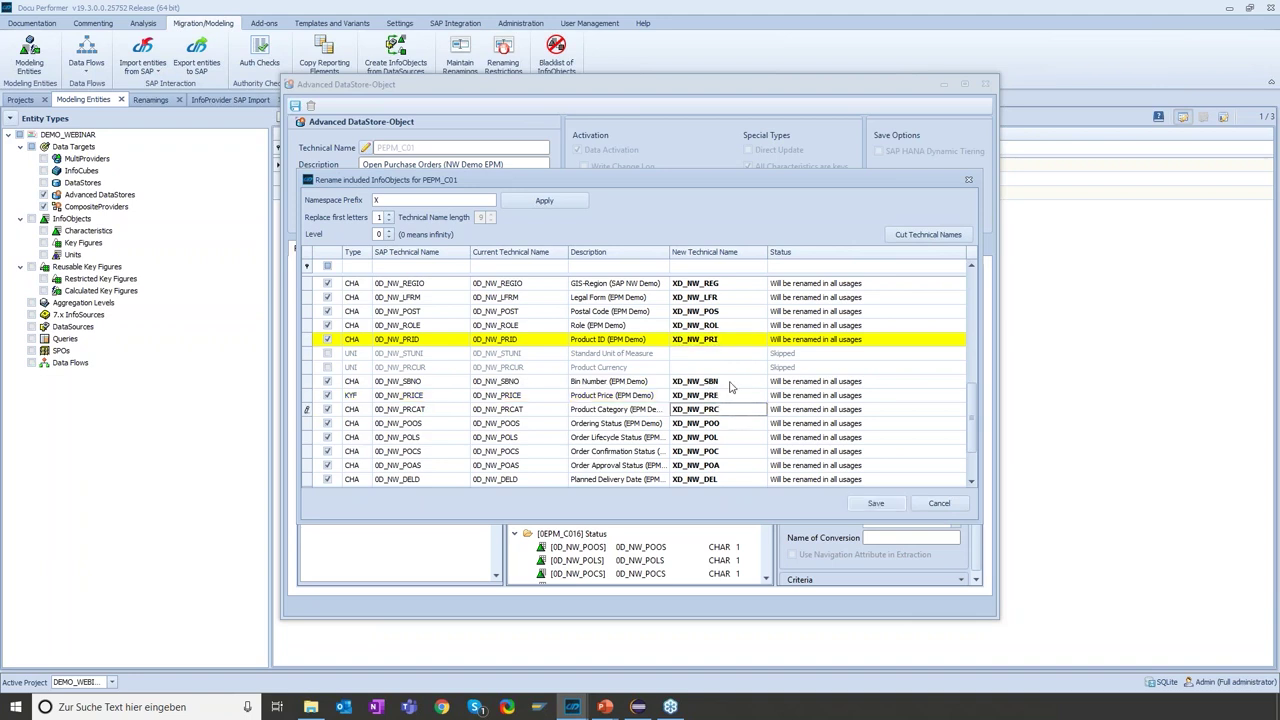
{"action": "left_click", "coordinate": [738, 354]}
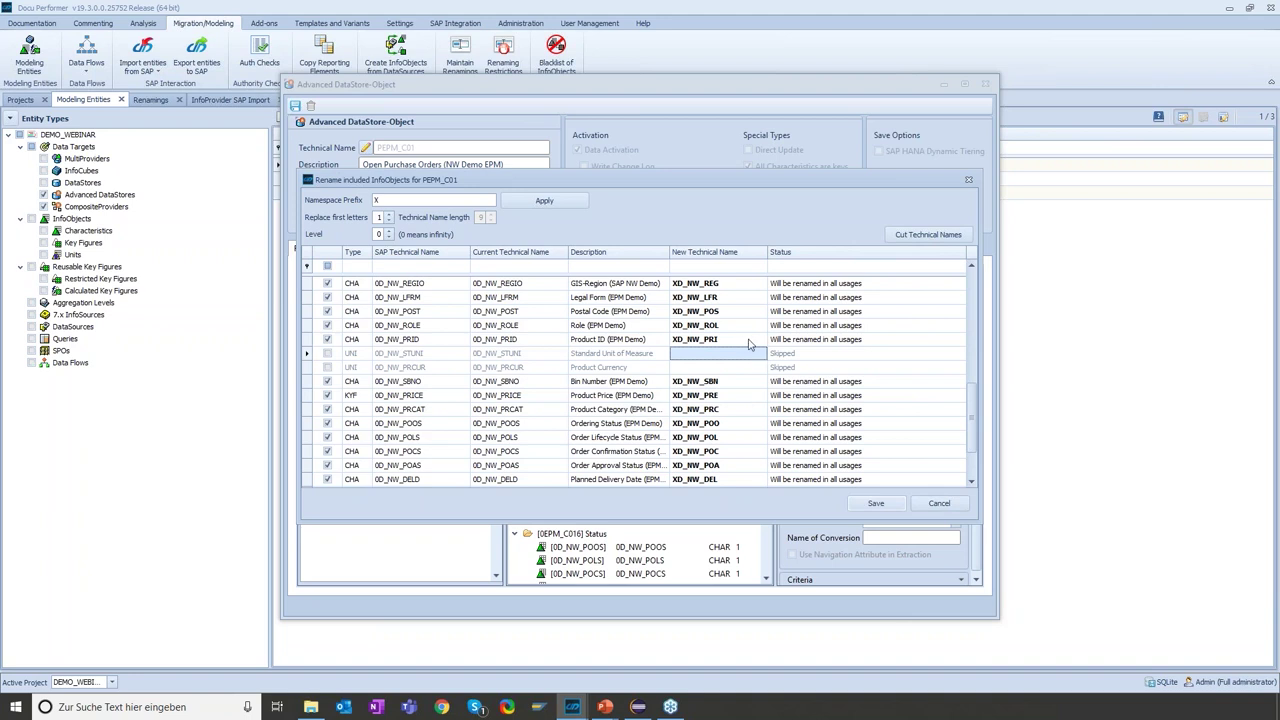
- Examine the skipped InfoObjects in the renaming list, such as 0CALMONTH, 0CALYEAR, 0CALDAY, 0DATE and the order units
{"action": "scroll", "coordinate": [748, 345], "scroll_direction": "up", "scroll_amount": 4}
{"action": "scroll", "coordinate": [746, 343], "scroll_direction": "up", "scroll_amount": 4}
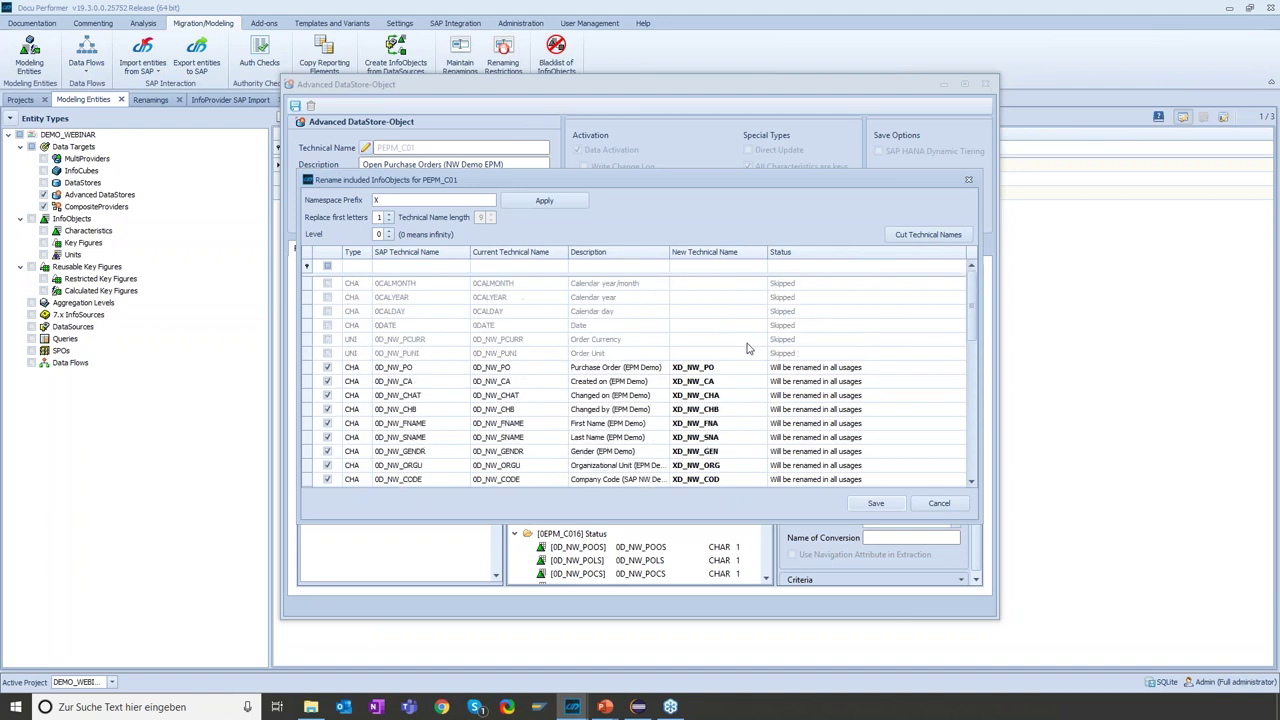
{"action": "left_click", "coordinate": [402, 299]}
{"action": "left_click", "coordinate": [405, 312]}
{"action": "left_click", "coordinate": [405, 339]}
{"action": "left_click", "coordinate": [405, 353]}
{"action": "left_click", "coordinate": [405, 339]}
{"action": "left_click", "coordinate": [404, 324]}
{"action": "left_click", "coordinate": [405, 312]}
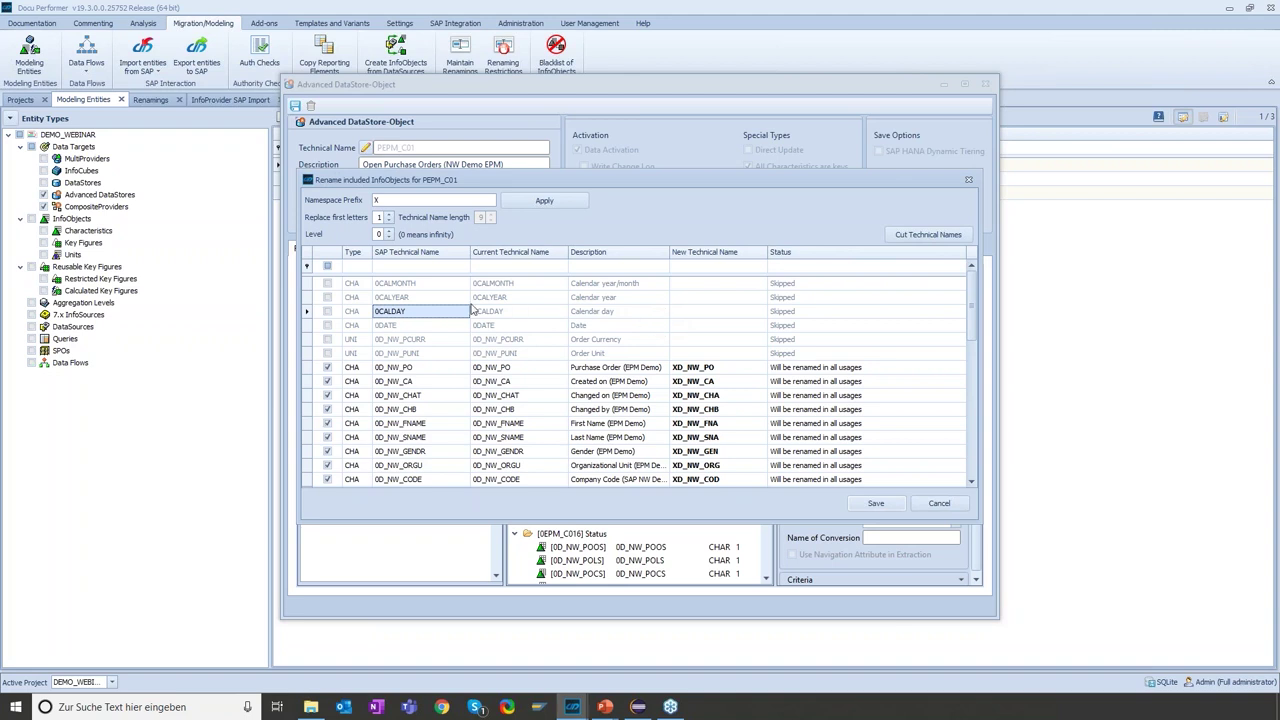
{"action": "key", "text": "Up"}
{"action": "key", "text": "Up"}
{"action": "key", "text": "Down"}
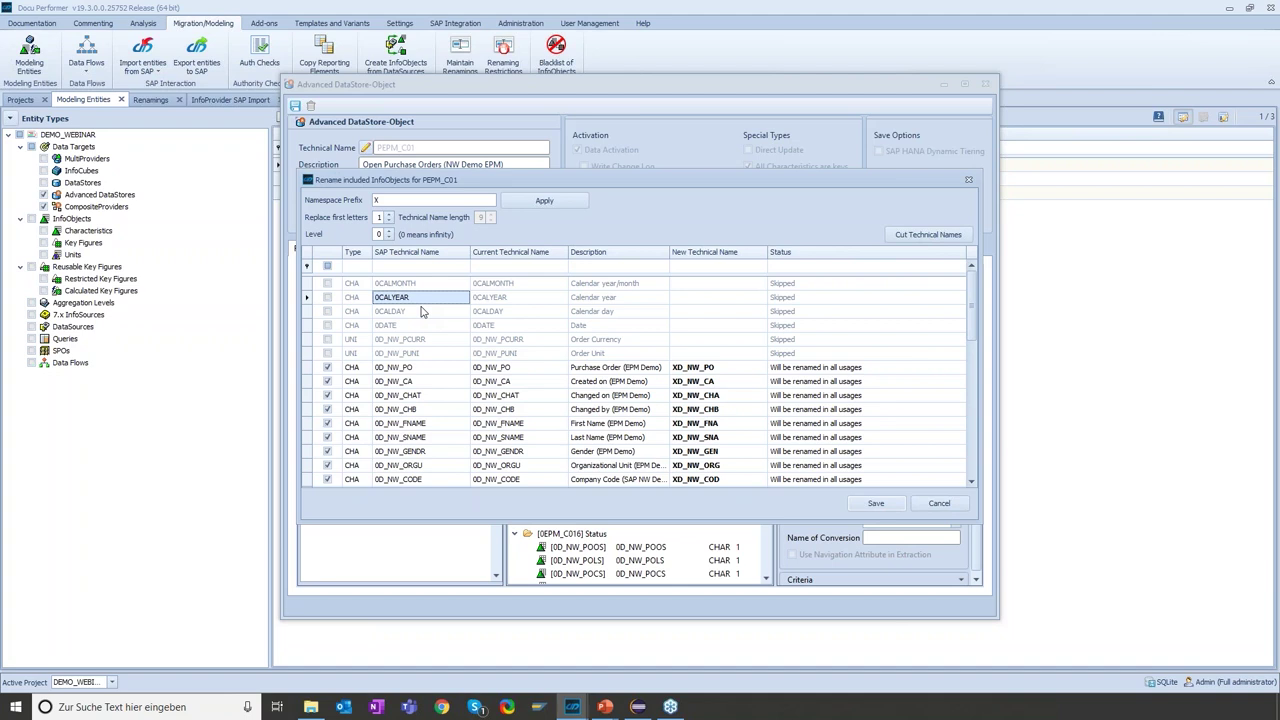
- Save the InfoObject renamings, then save and close the Advanced DataStore-Object PEPM_C01
{"action": "left_click", "coordinate": [878, 505]}
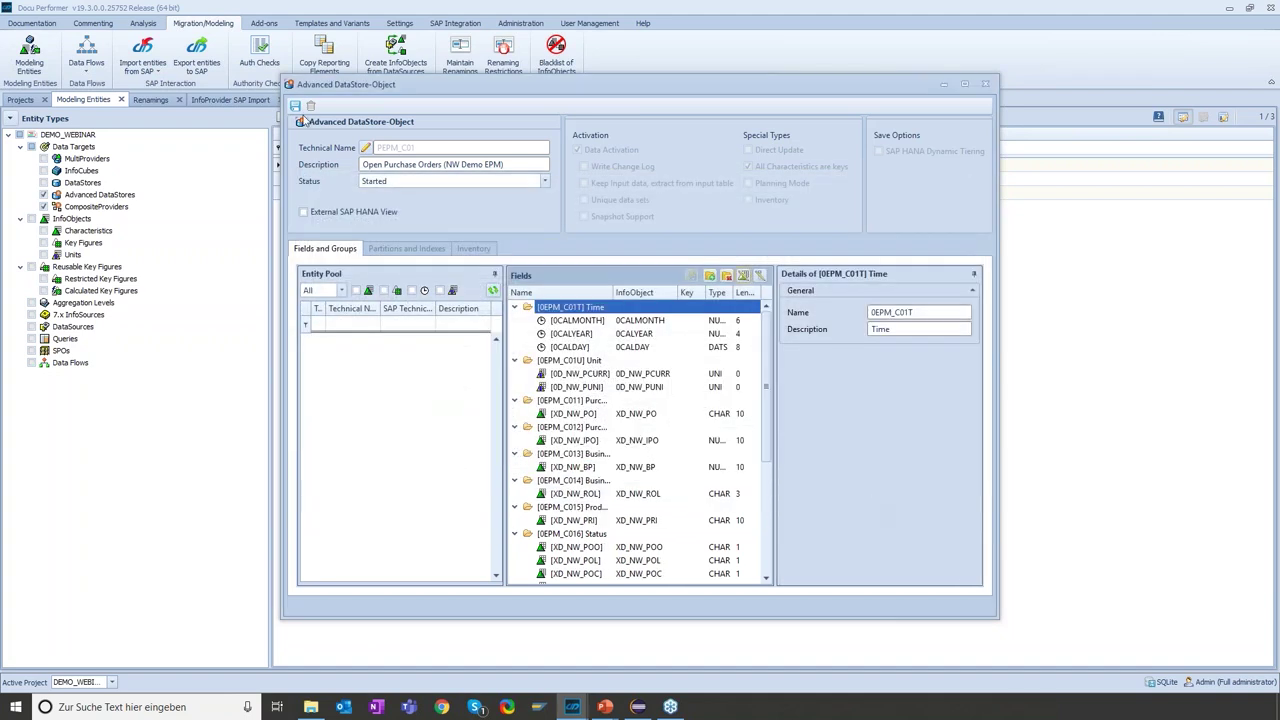
{"action": "left_click", "coordinate": [295, 106]}
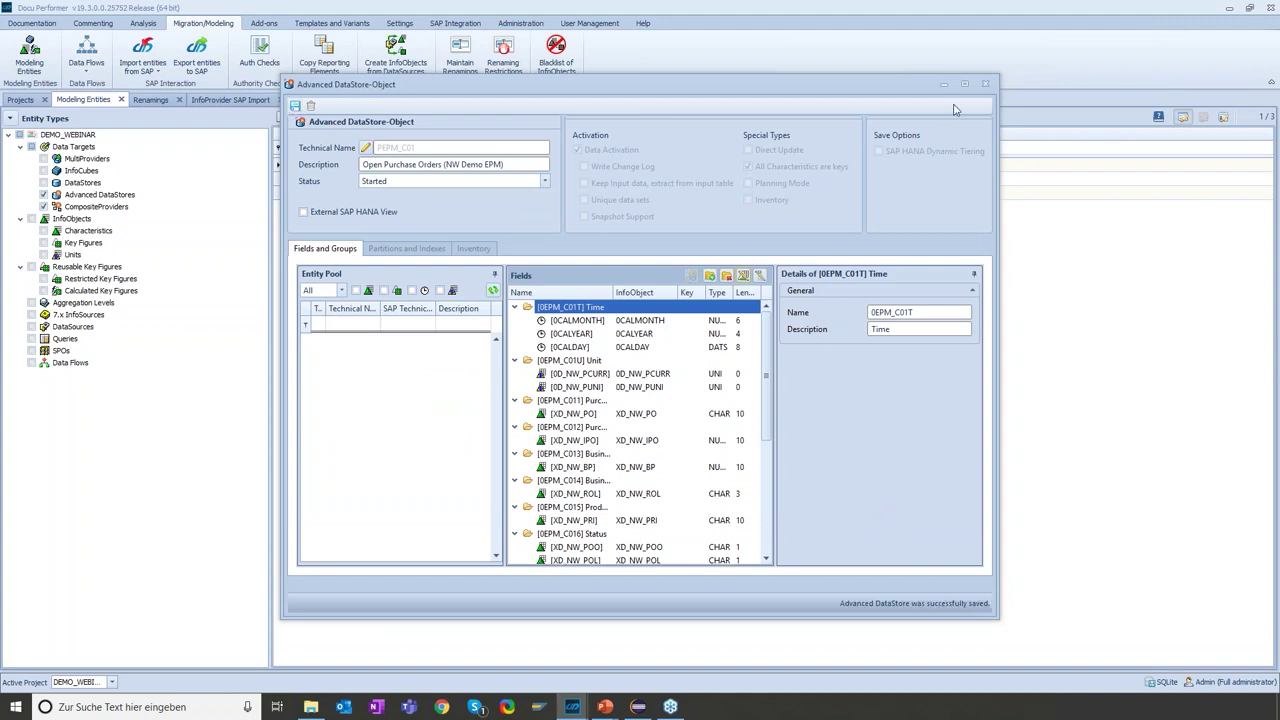
{"action": "left_click", "coordinate": [985, 84]}
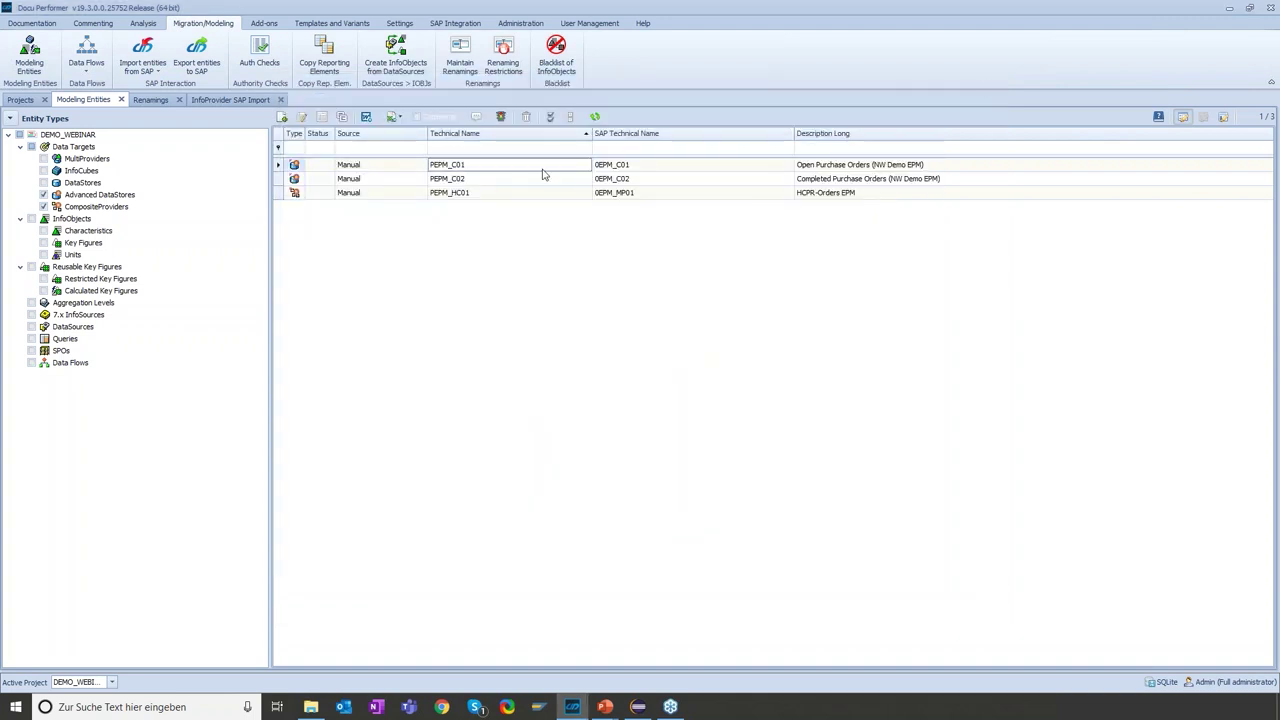
- Open PEPM_C02, review the current and new technical names of its included InfoObjects, and close it without changes
{"action": "left_click", "coordinate": [466, 180]}
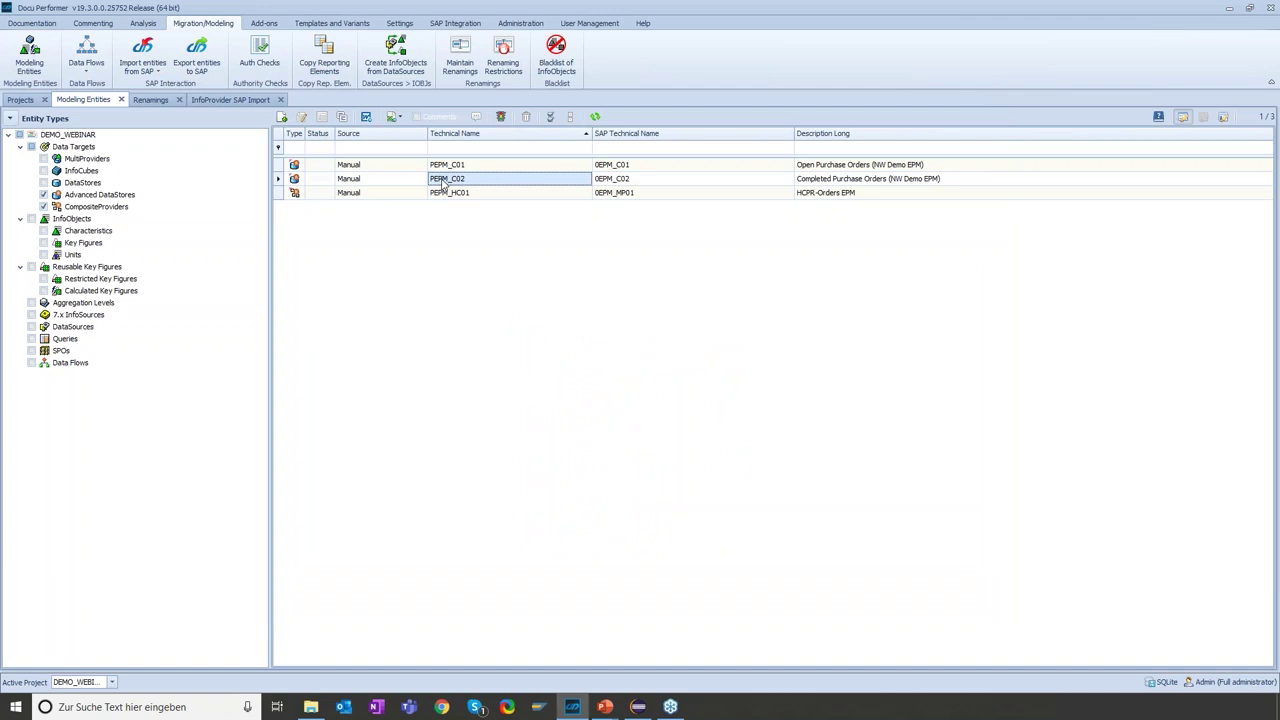
{"action": "double_click", "coordinate": [443, 182]}
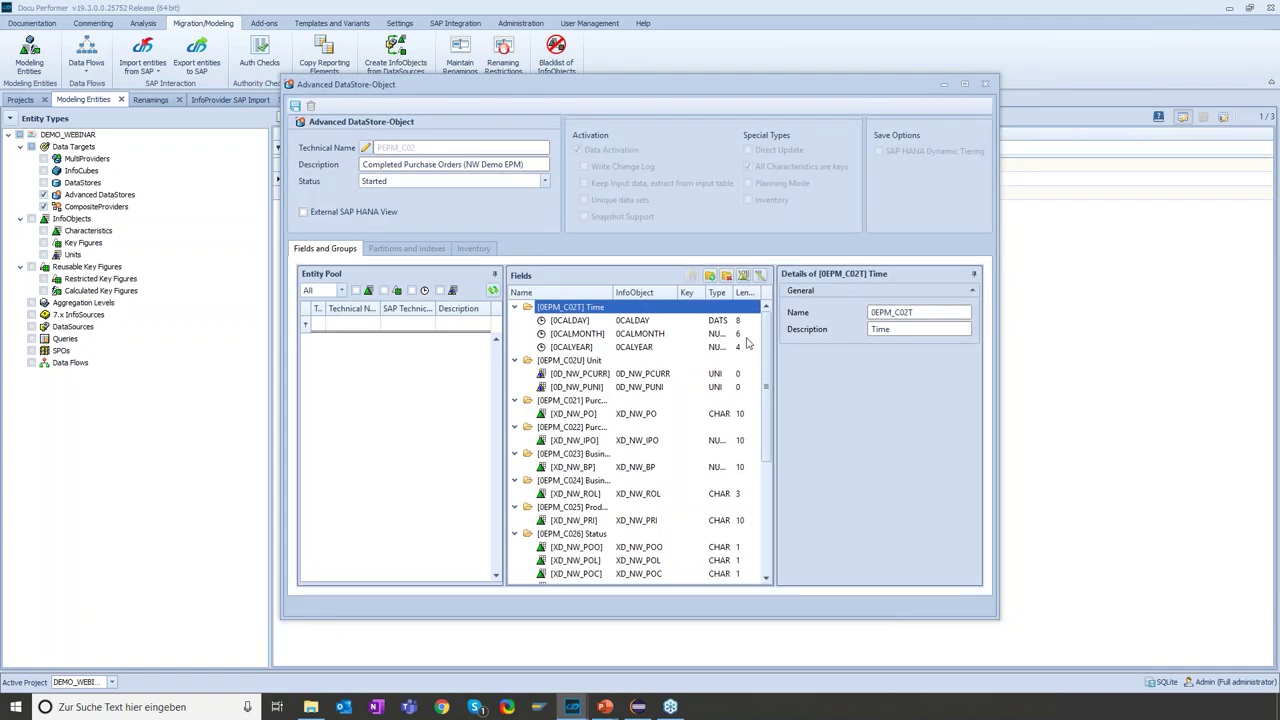
{"action": "left_click", "coordinate": [744, 276]}
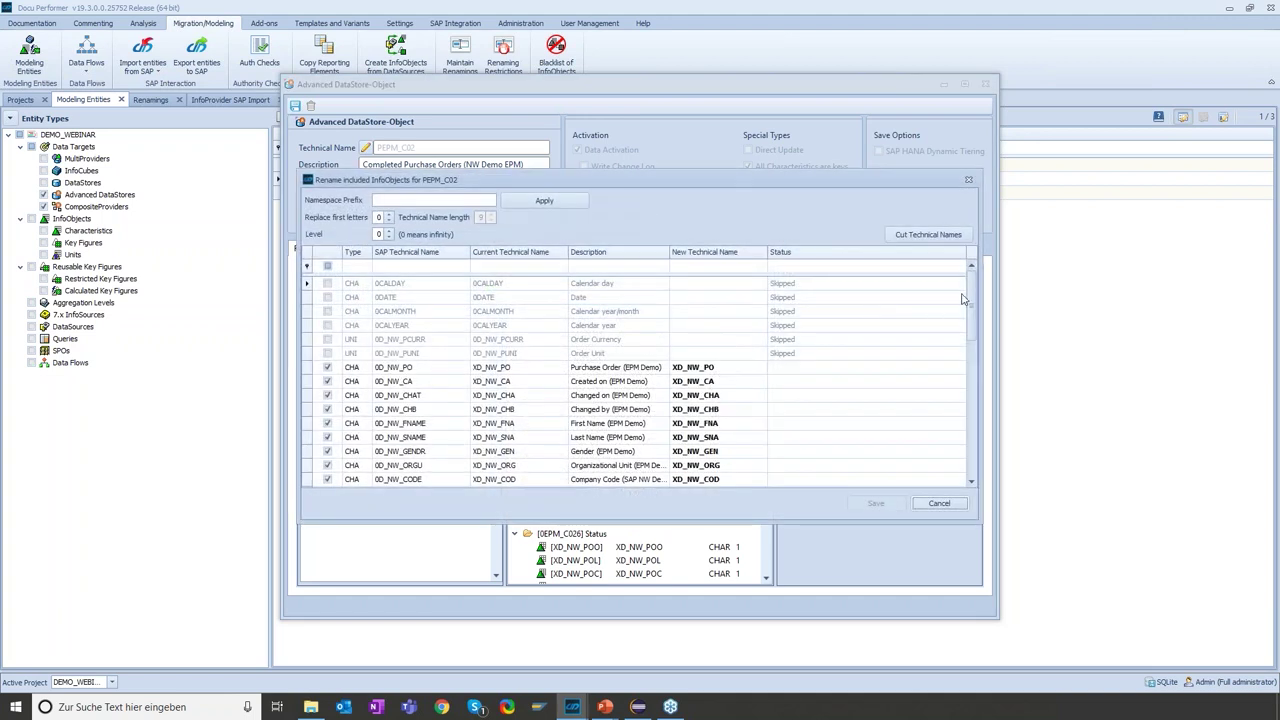
{"action": "scroll", "coordinate": [963, 298], "scroll_direction": "down", "scroll_amount": 2}
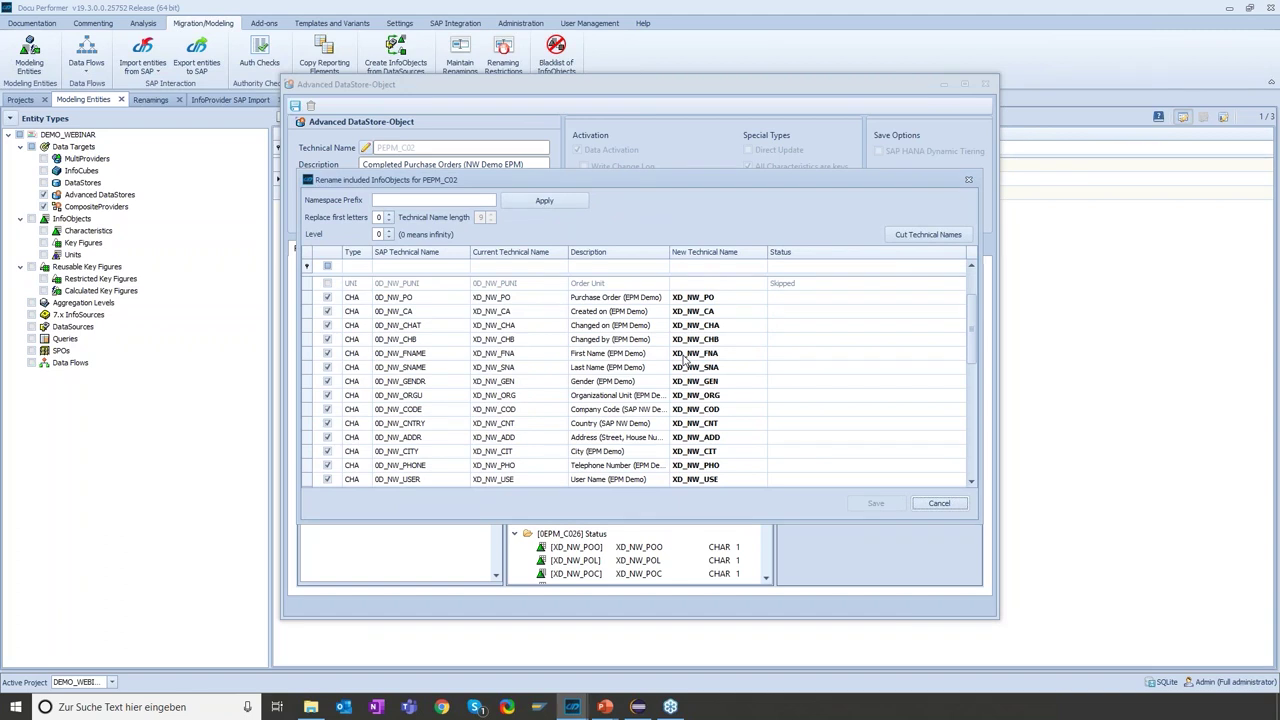
{"action": "scroll", "coordinate": [722, 365], "scroll_direction": "down", "scroll_amount": 1}
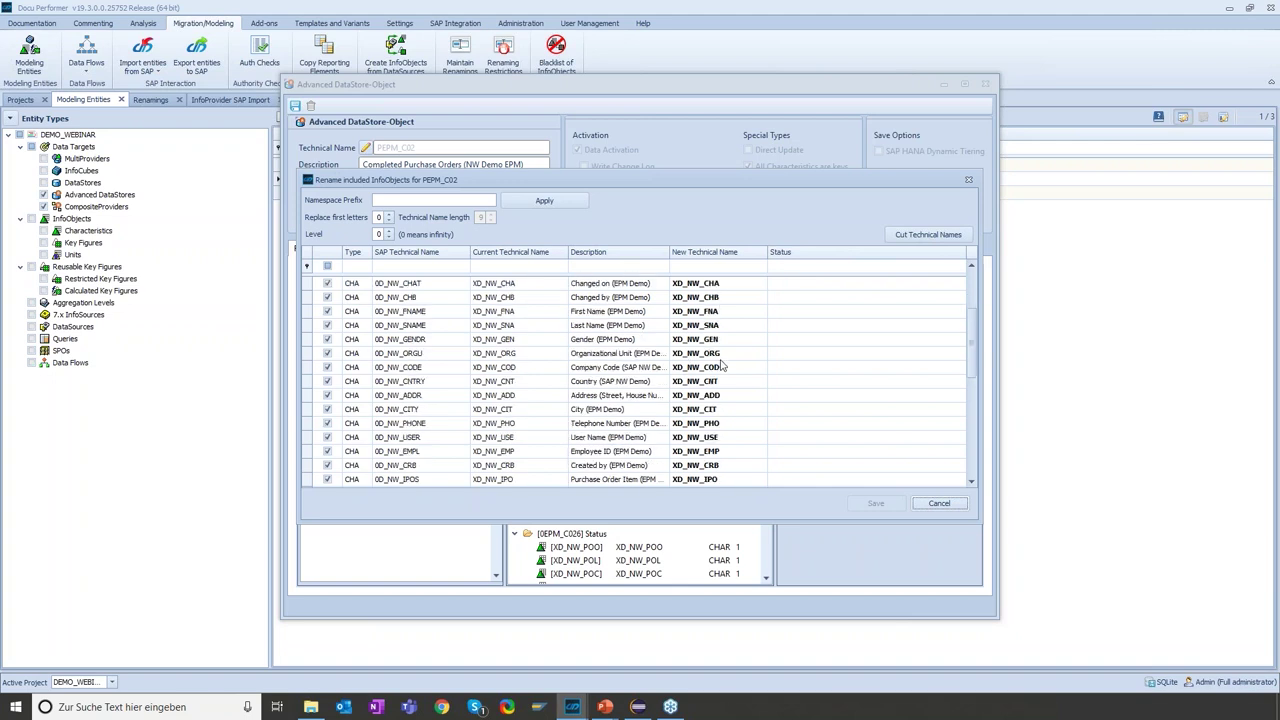
{"action": "scroll", "coordinate": [729, 345], "scroll_direction": "down", "scroll_amount": 1}
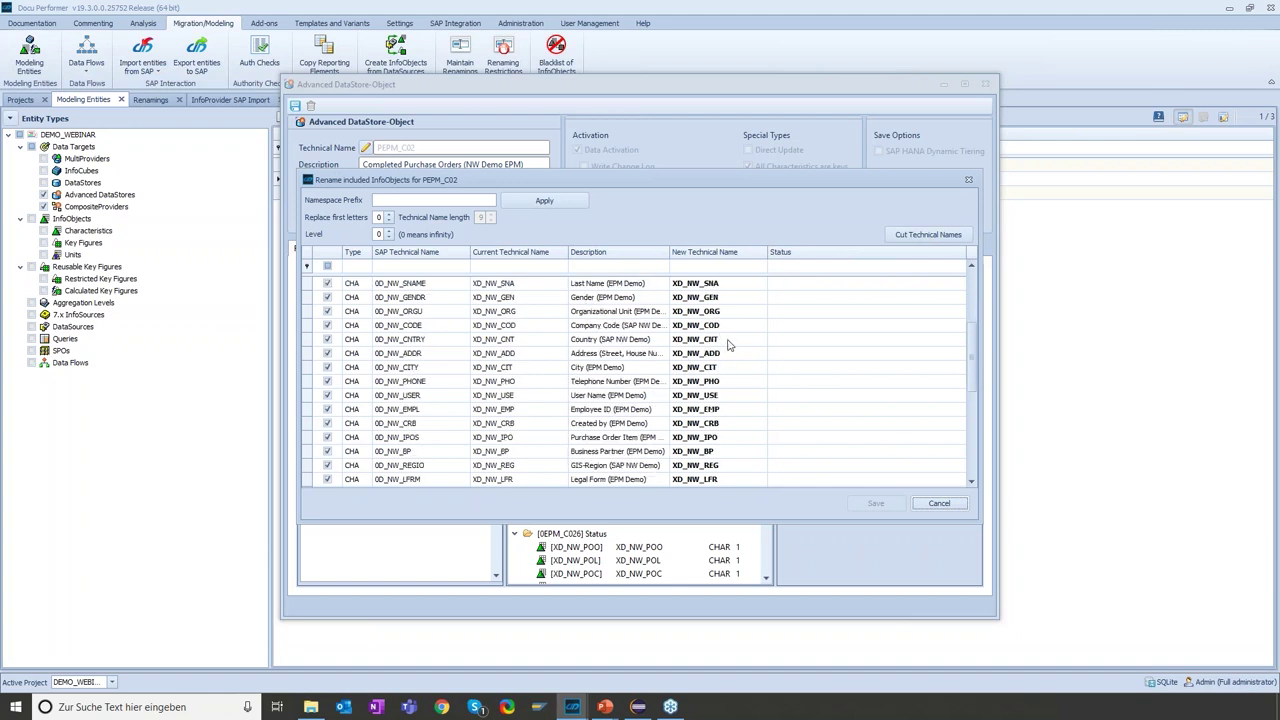
{"action": "scroll", "coordinate": [729, 345], "scroll_direction": "down", "scroll_amount": 1}
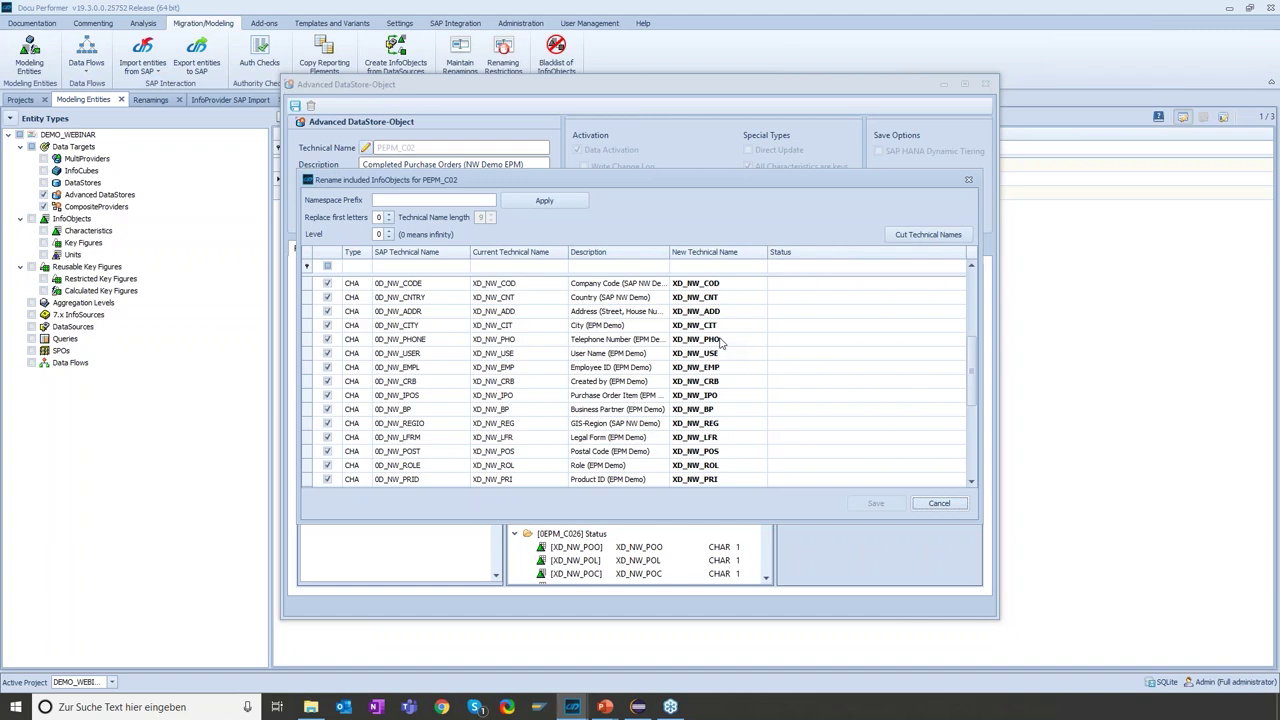
{"action": "scroll", "coordinate": [722, 345], "scroll_direction": "down", "scroll_amount": 2}
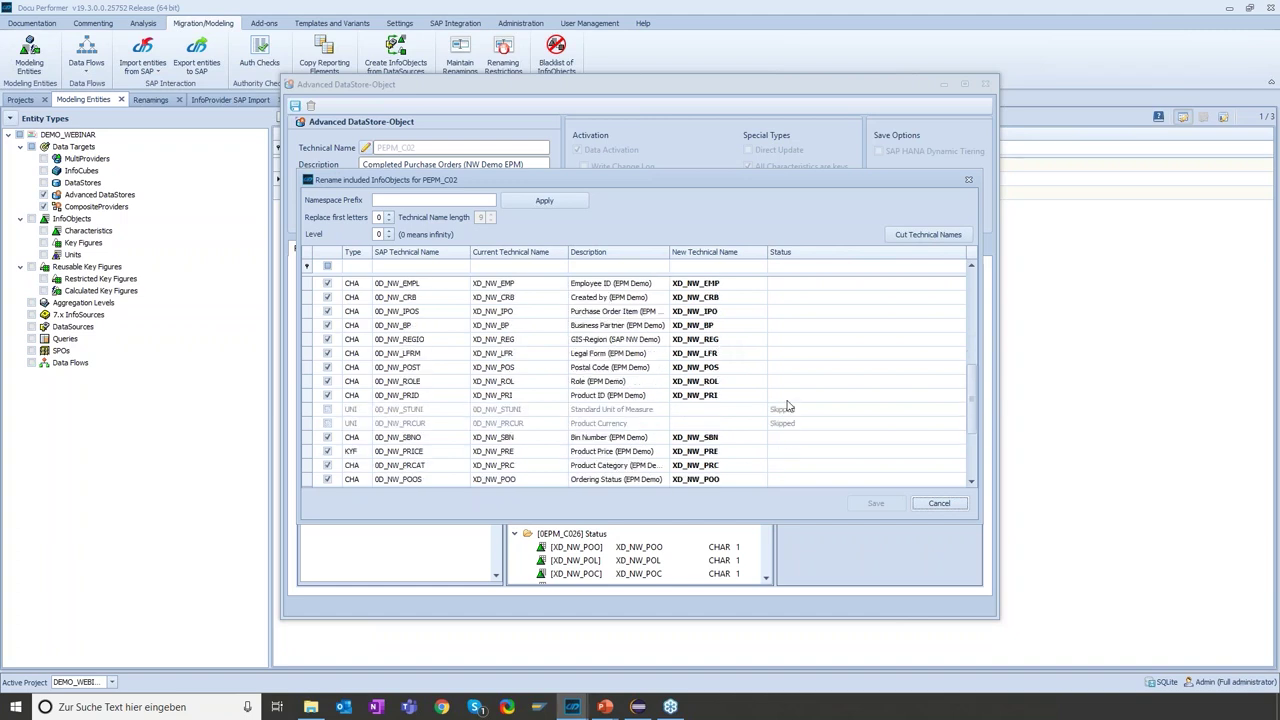
{"action": "left_click", "coordinate": [969, 181]}
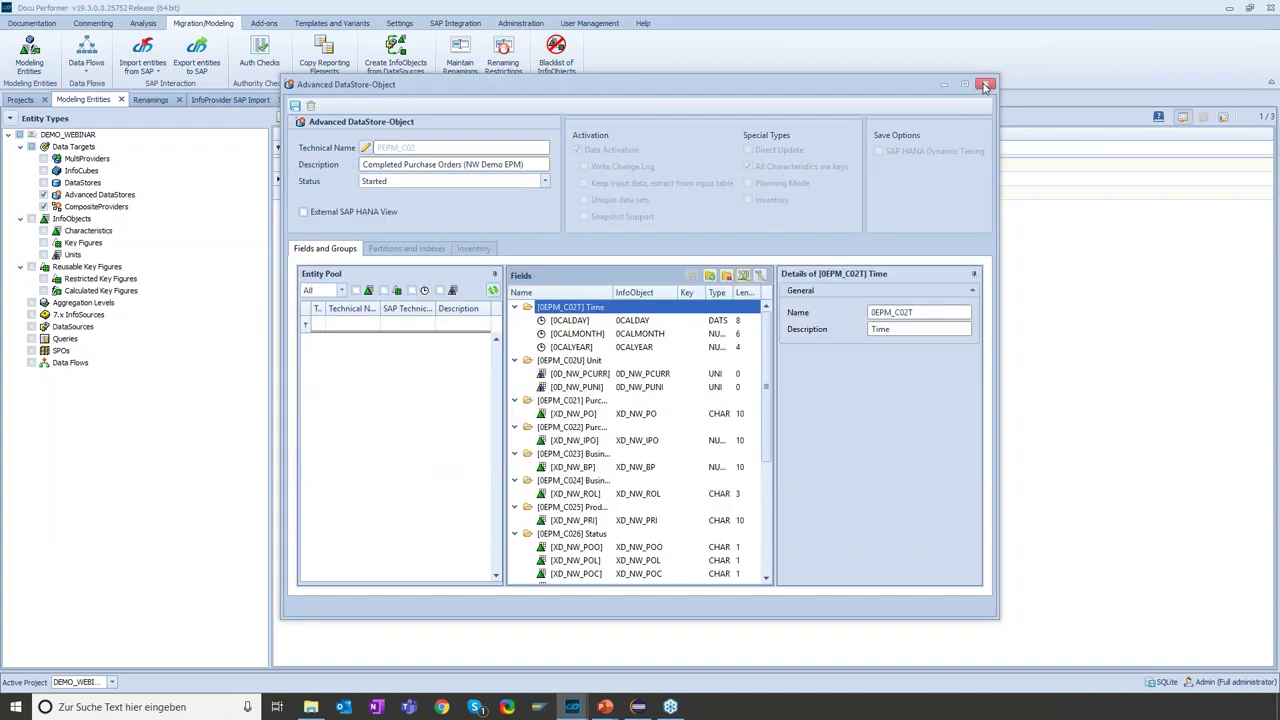
{"action": "left_click", "coordinate": [985, 86]}
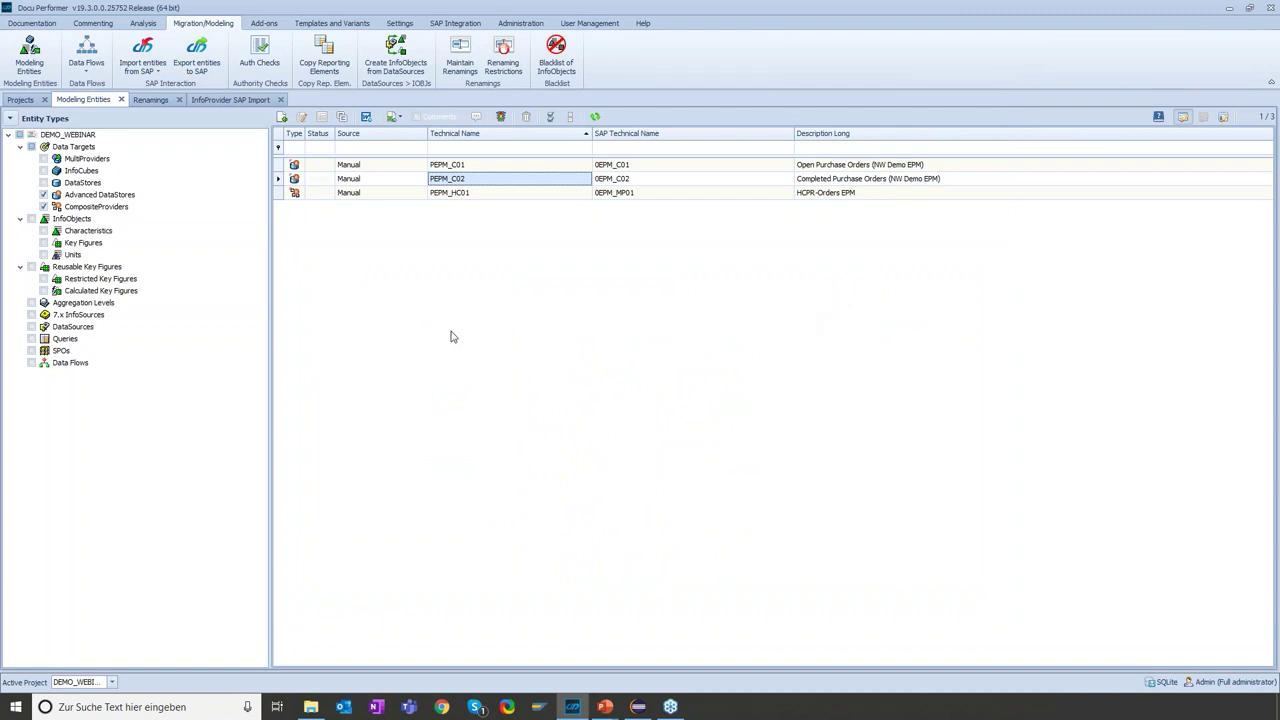
{"action": "left_click", "coordinate": [463, 196]}
{"action": "left_click", "coordinate": [461, 182]}
{"action": "left_click", "coordinate": [459, 166]}
{"action": "left_click", "coordinate": [456, 178]}
{"action": "left_click", "coordinate": [454, 193]}
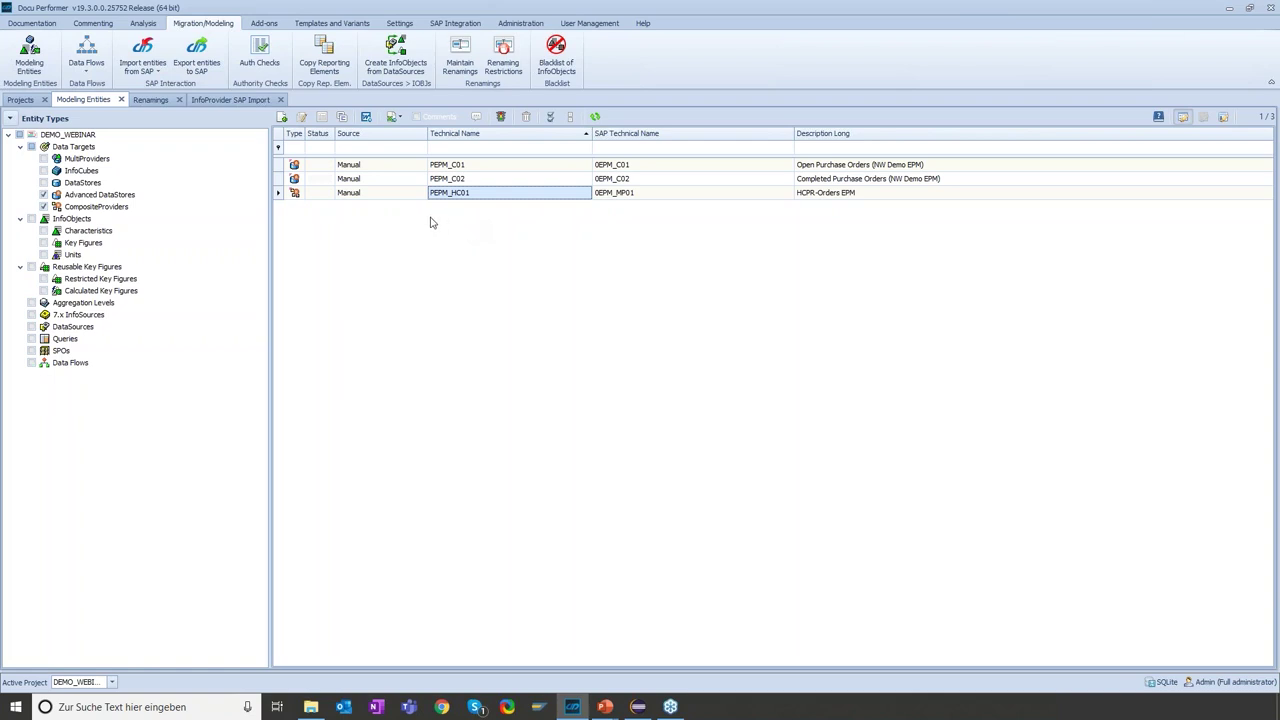
- Start an export of entities to SAP system ZW2 and list the available CompositeProviders and Advanced DataStores
{"action": "left_click", "coordinate": [214, 70]}
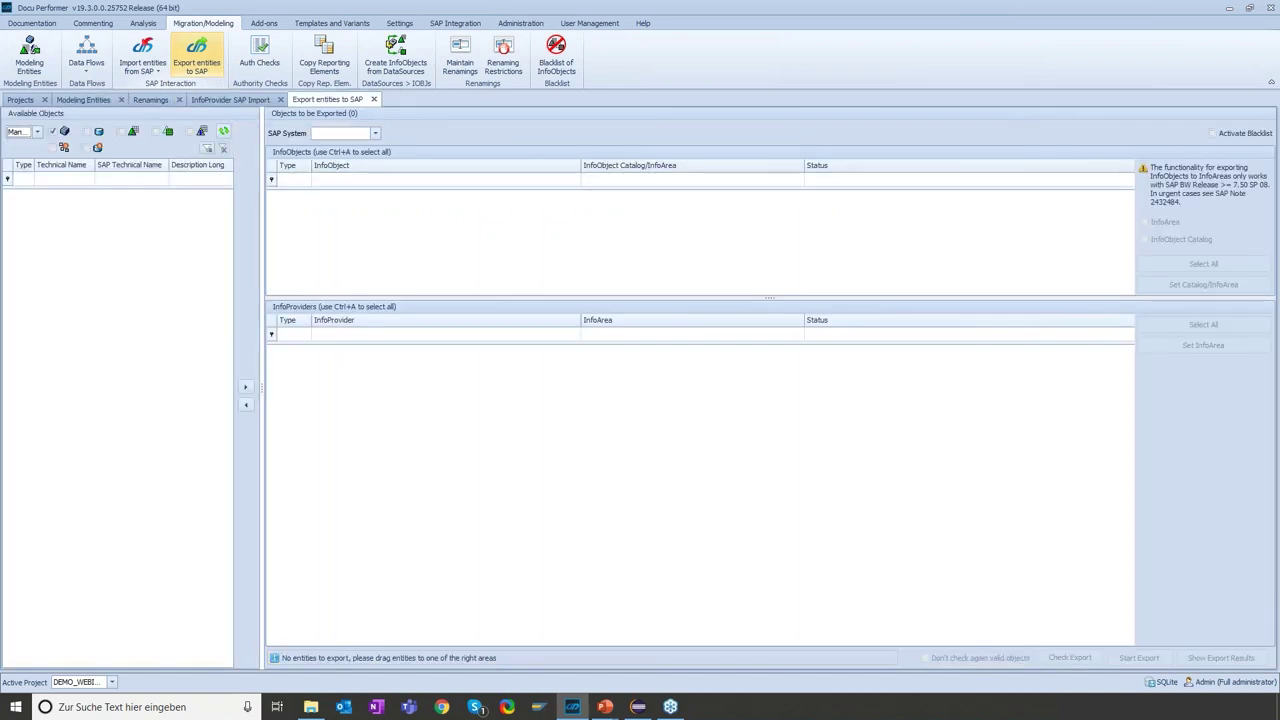
{"action": "left_click", "coordinate": [374, 135]}
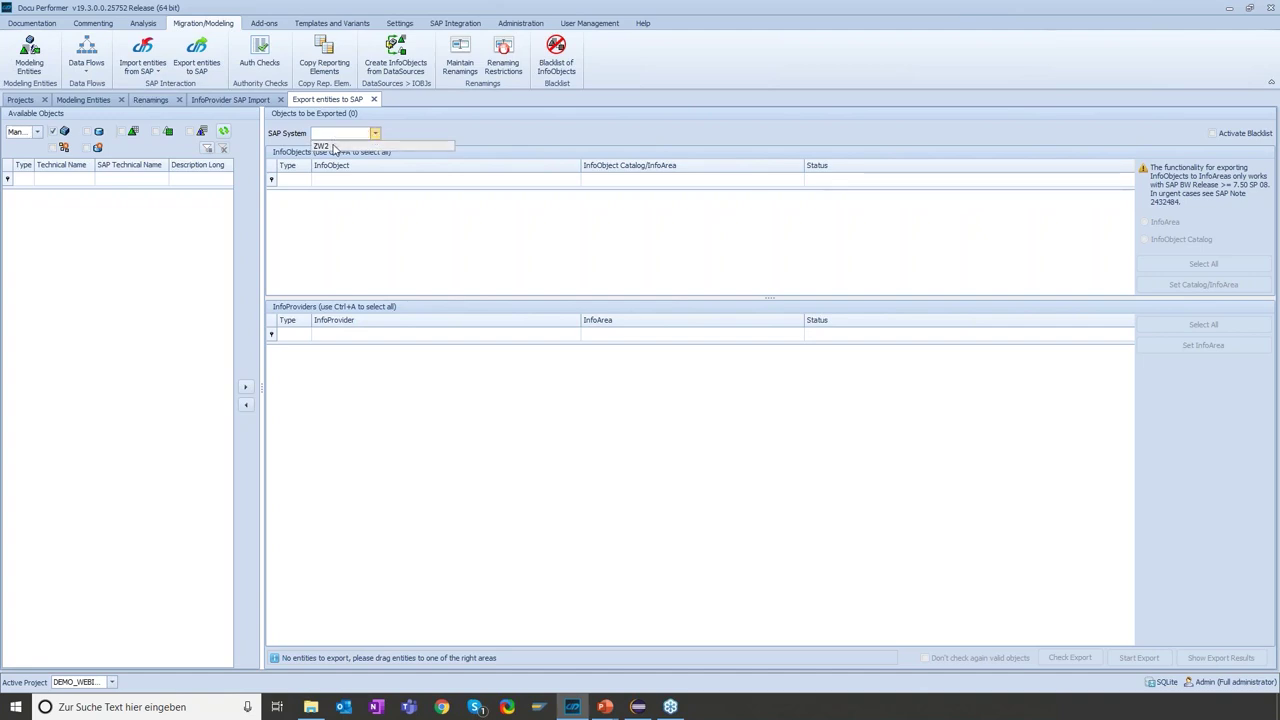
{"action": "left_click", "coordinate": [338, 148]}
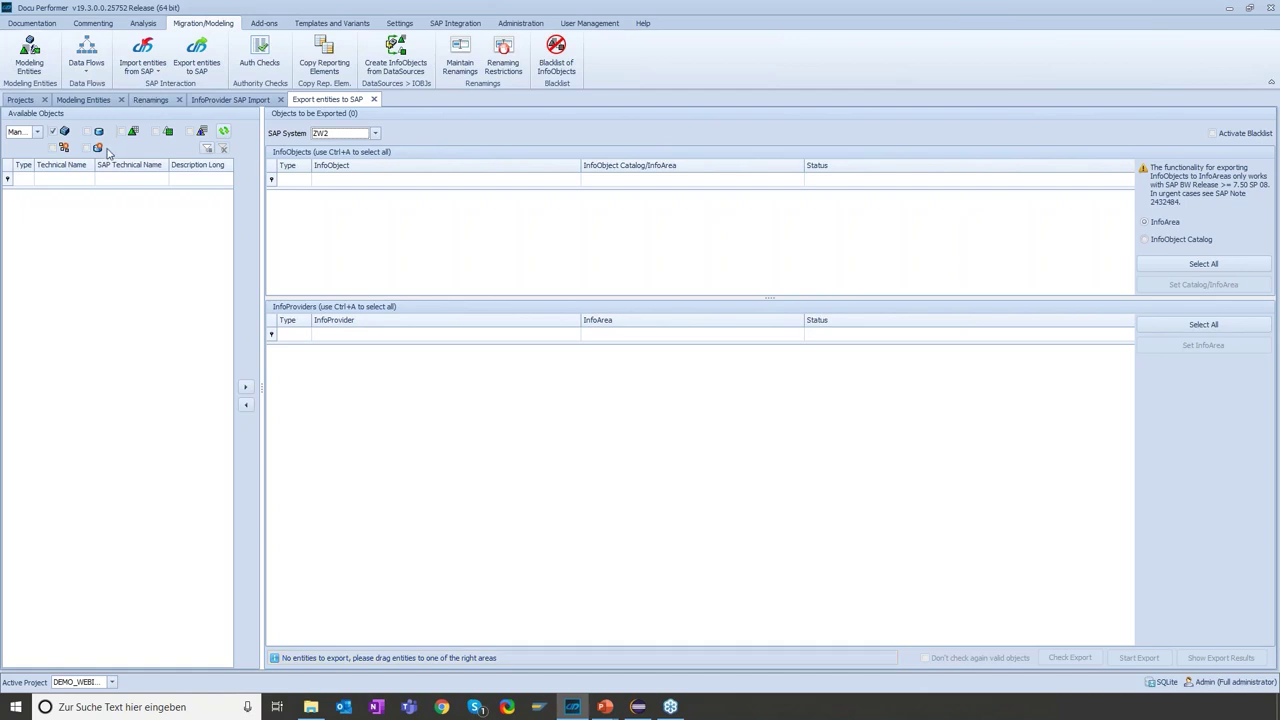
{"action": "left_click", "coordinate": [60, 148]}
{"action": "left_click", "coordinate": [87, 148]}
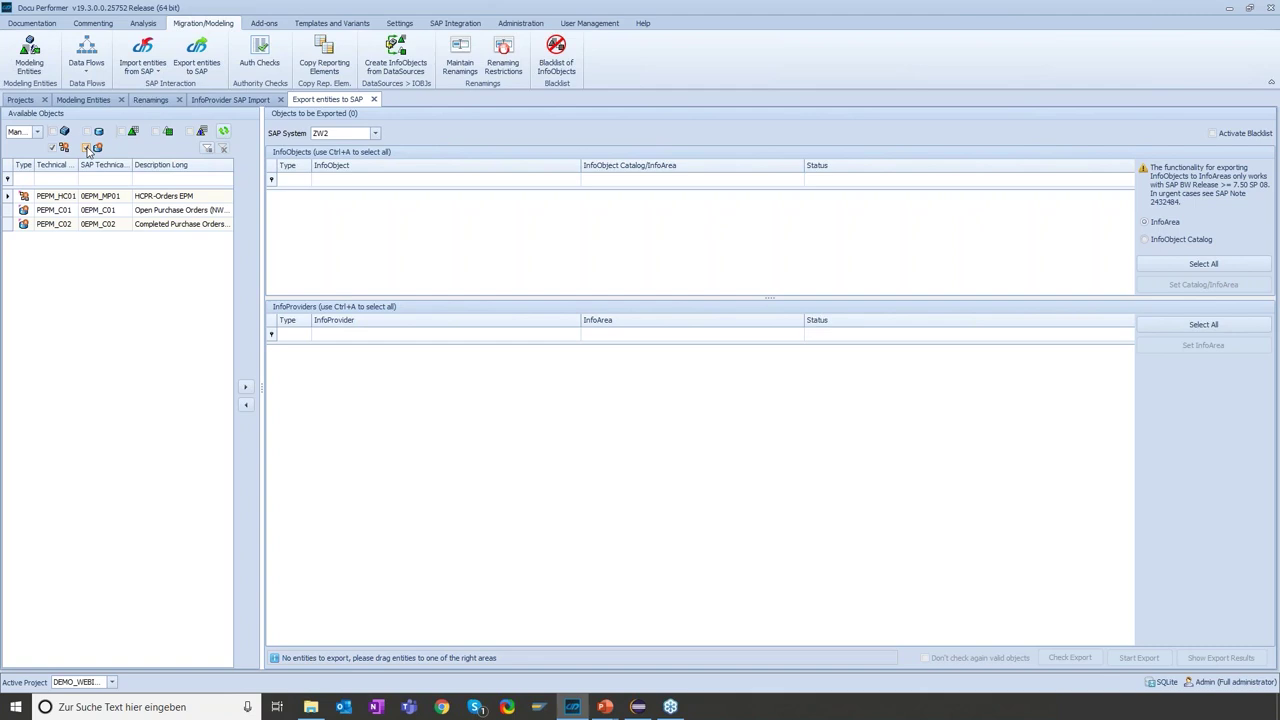
- Add the CompositeProvider PEPM_HC01 to the InfoProviders to be exported
{"action": "left_click", "coordinate": [45, 214]}
{"action": "left_click", "coordinate": [50, 197]}
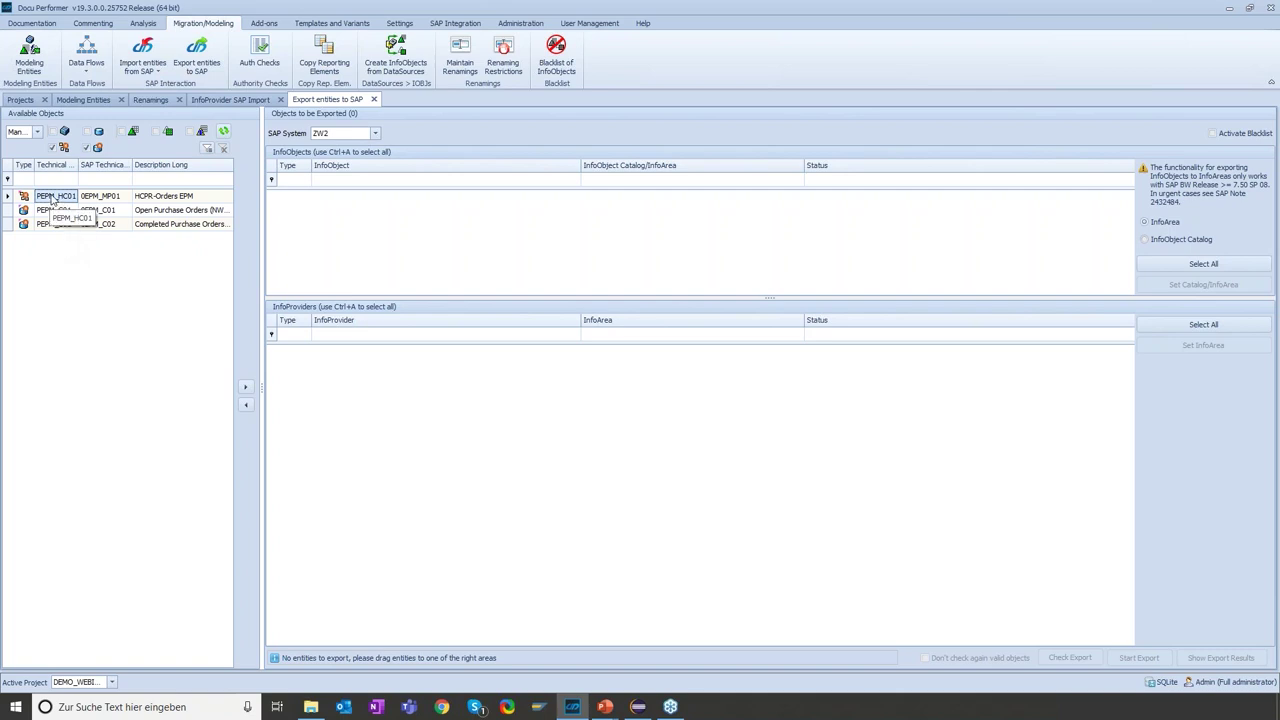
{"action": "left_click_drag", "start_coordinate": [55, 200], "coordinate": [418, 406]}
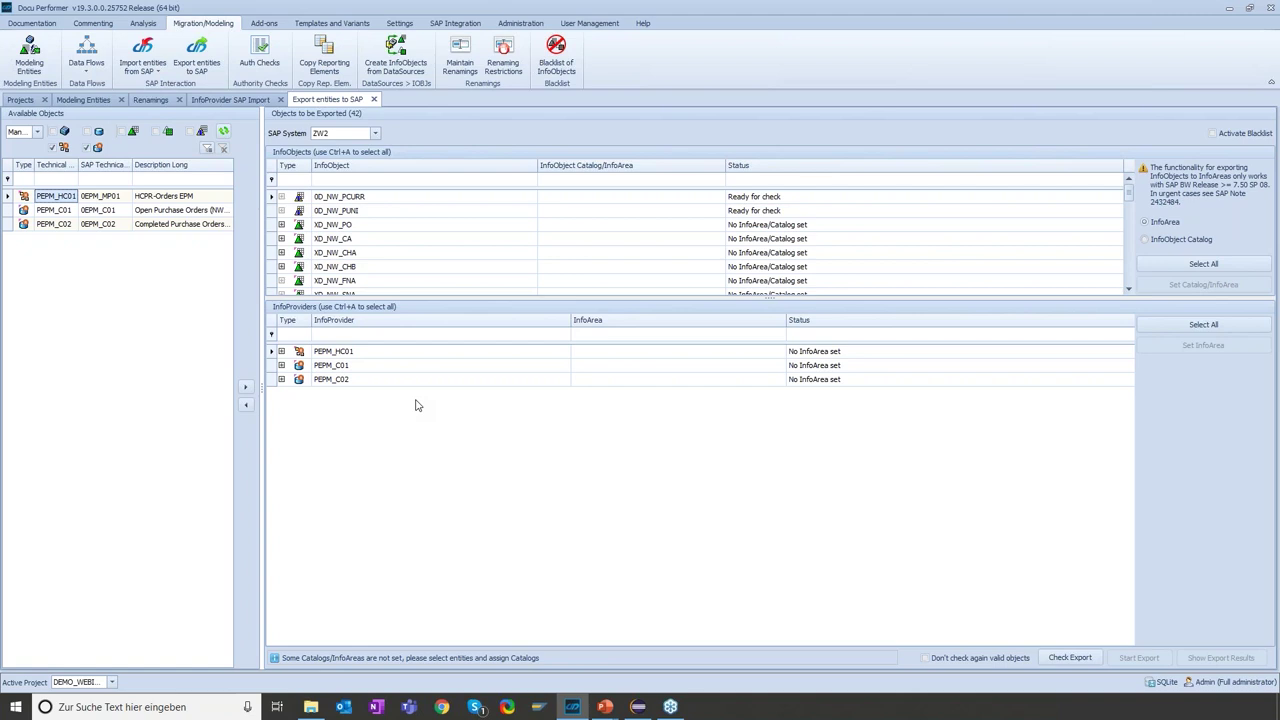
- Review the InfoProviders and InfoObjects collected for the export, enlarging the InfoObjects list to check their names and status
{"action": "left_click", "coordinate": [379, 367]}
{"action": "left_click", "coordinate": [377, 383]}
{"action": "left_click", "coordinate": [380, 366]}
{"action": "left_click_drag", "start_coordinate": [605, 301], "coordinate": [600, 440]}
{"action": "left_click", "coordinate": [414, 280]}
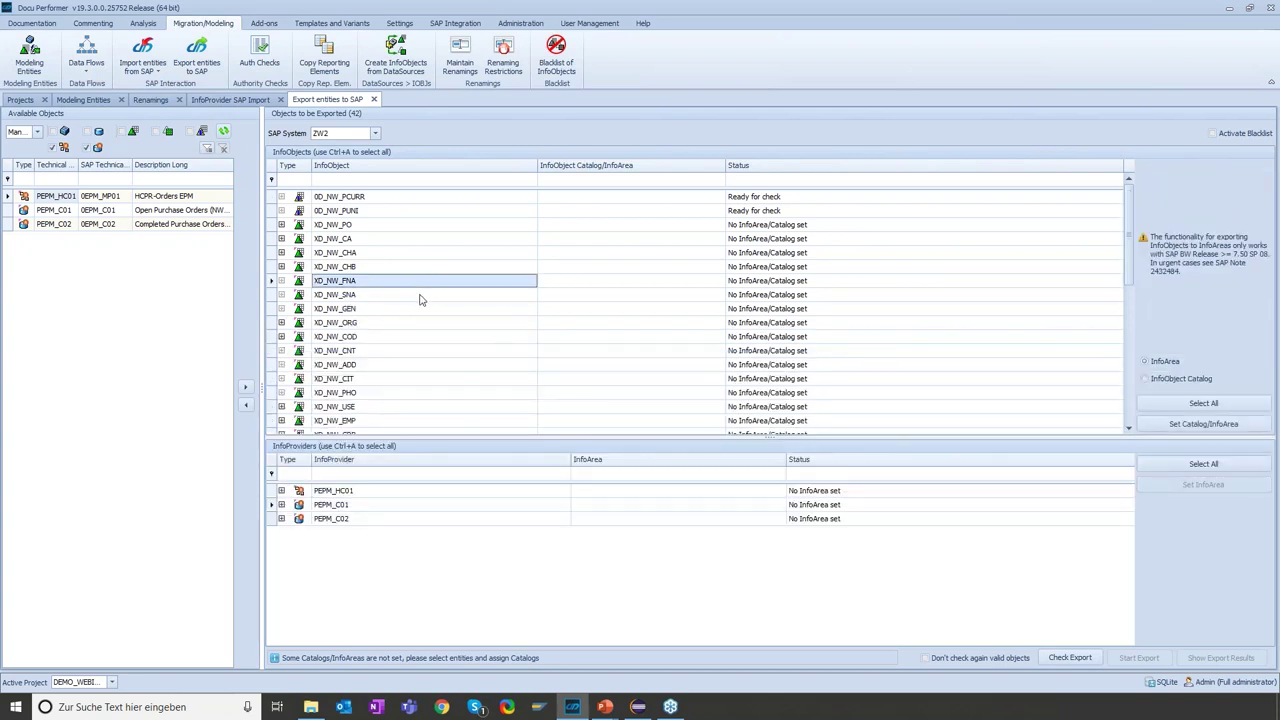
{"action": "scroll", "coordinate": [362, 292], "scroll_direction": "down", "scroll_amount": 1}
{"action": "scroll", "coordinate": [363, 292], "scroll_direction": "down", "scroll_amount": 6}
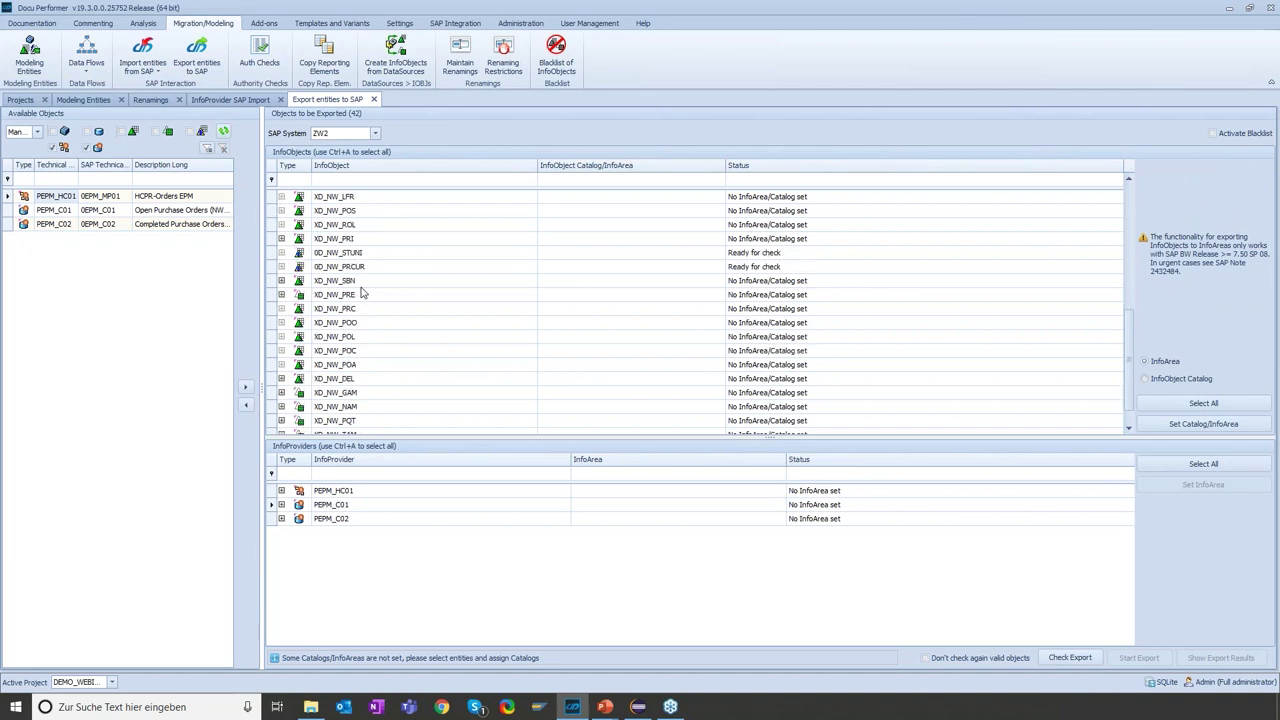
{"action": "scroll", "coordinate": [365, 292], "scroll_direction": "down", "scroll_amount": 1}
{"action": "left_click_drag", "start_coordinate": [608, 437], "coordinate": [598, 383]}
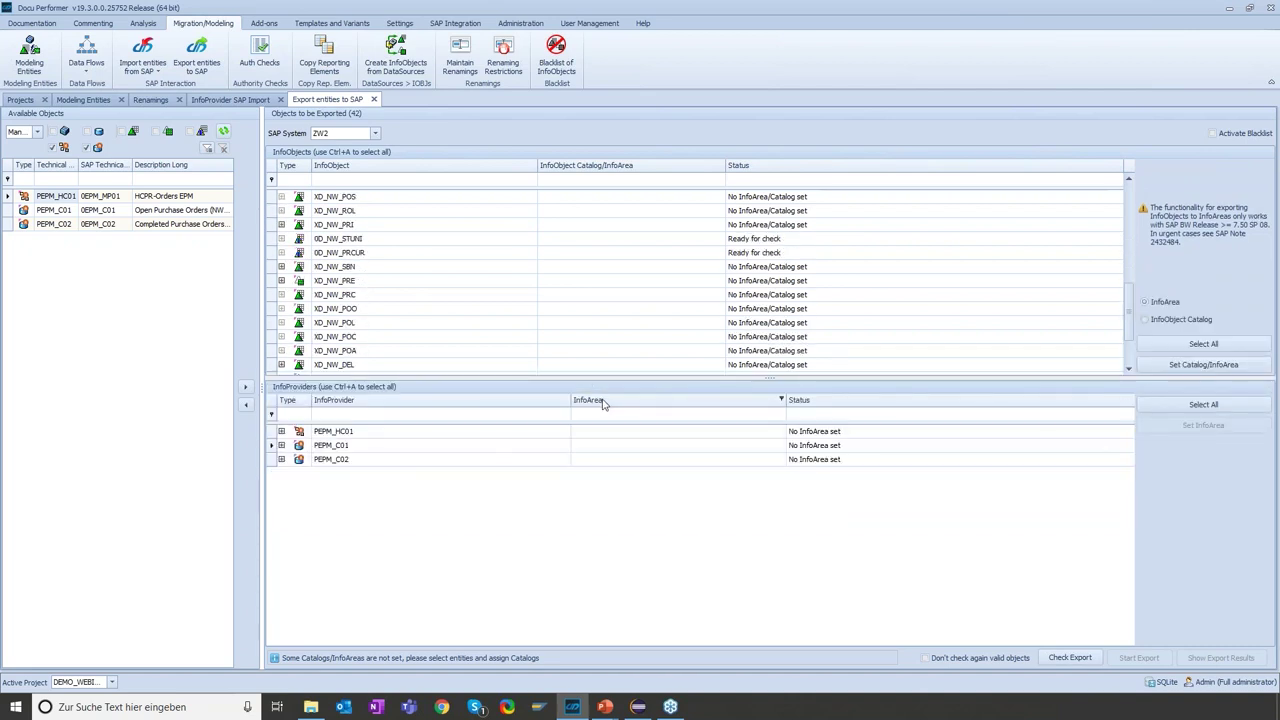
- Assign the InfoArea DPSC to all InfoObjects in the export list
{"action": "left_click", "coordinate": [1211, 346]}
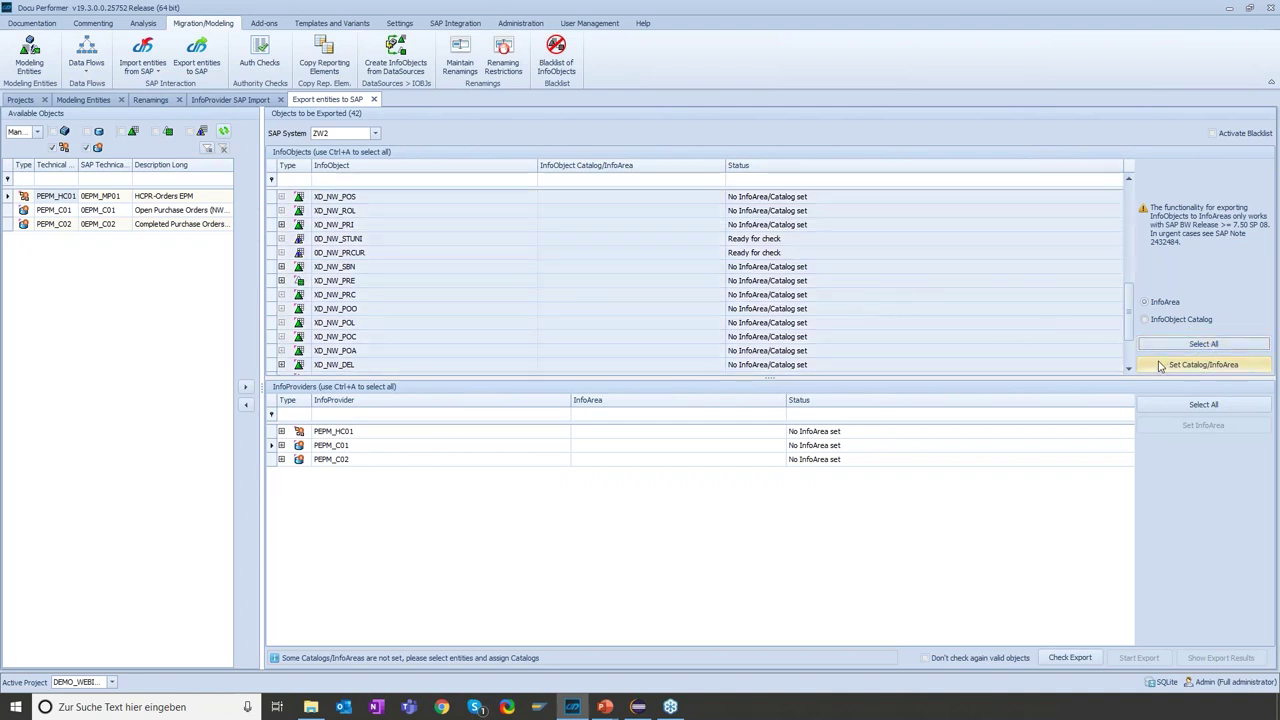
{"action": "left_click", "coordinate": [1249, 369]}
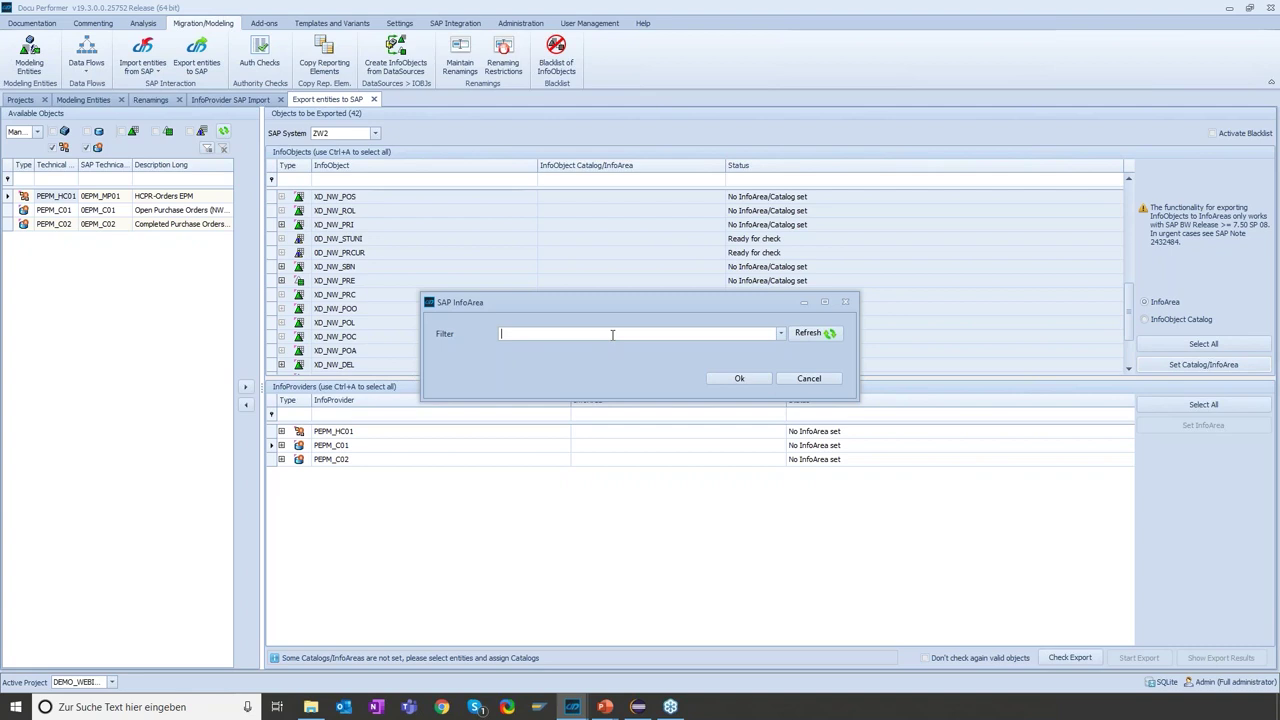
{"action": "type", "text": "DPSC"}
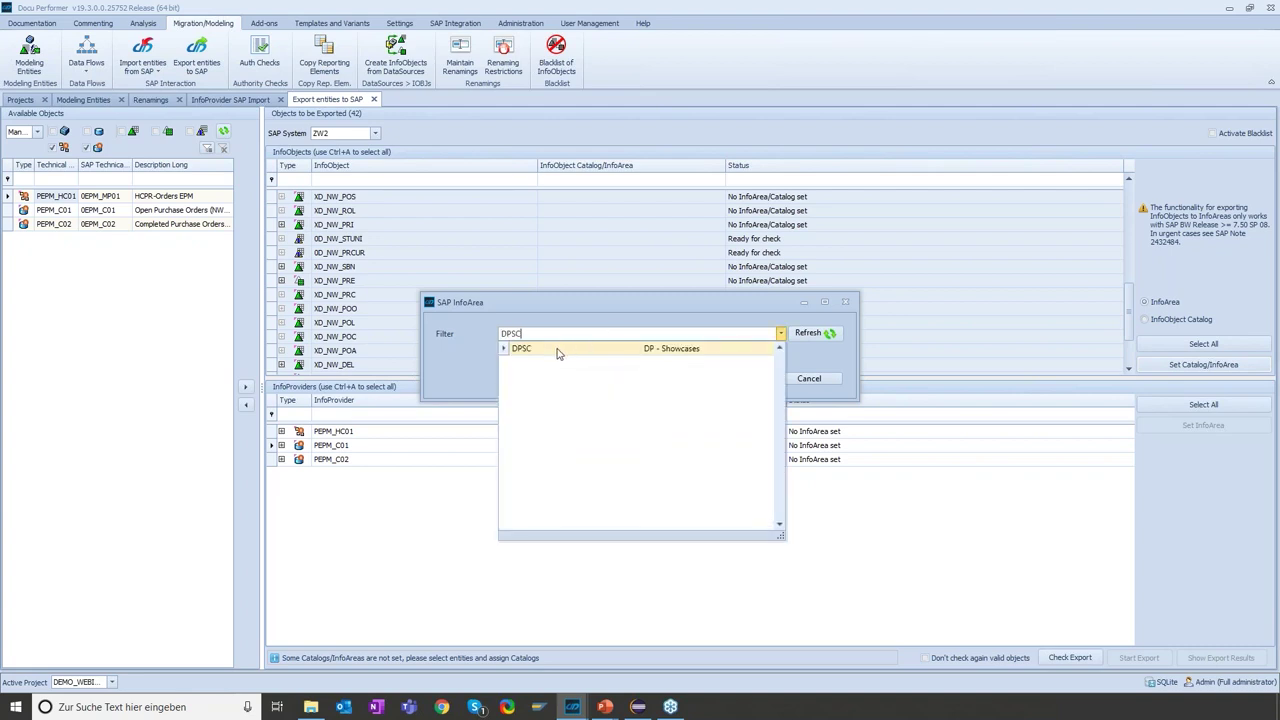
{"action": "left_click", "coordinate": [532, 350]}
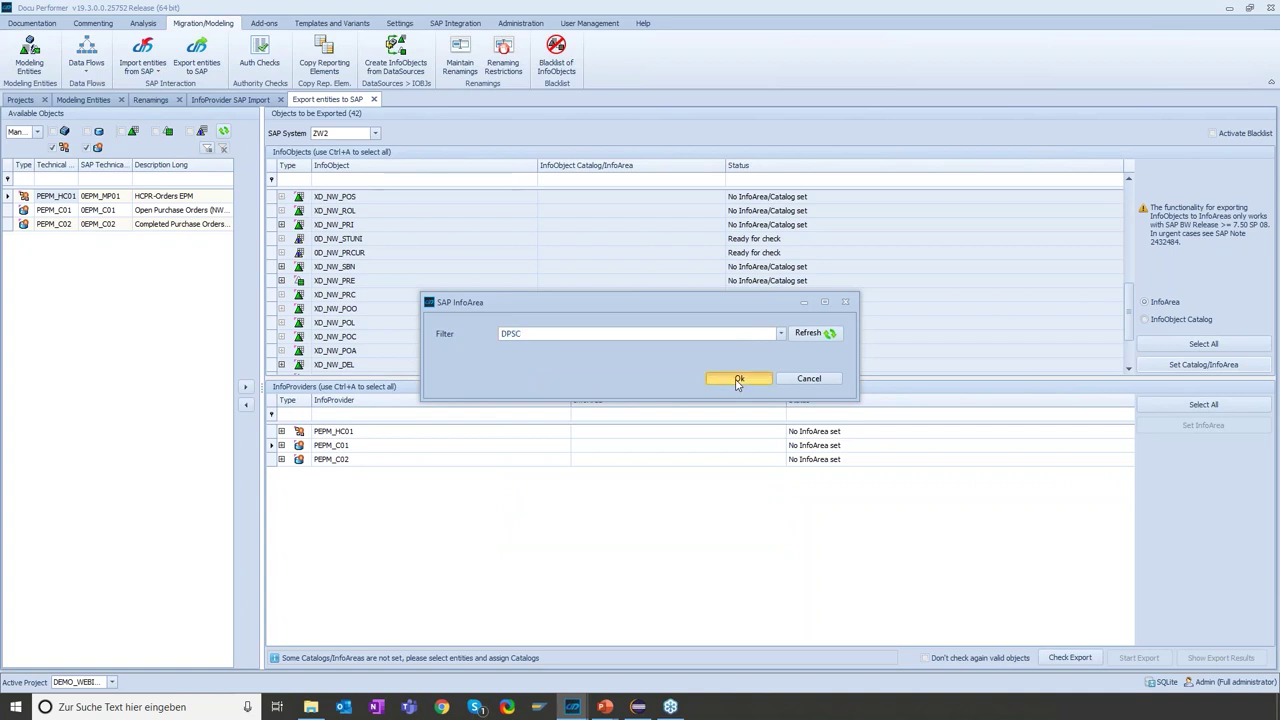
{"action": "left_click", "coordinate": [738, 380]}
- Assign the InfoArea DPSC to all InfoProviders in the export list
{"action": "left_click", "coordinate": [472, 433]}
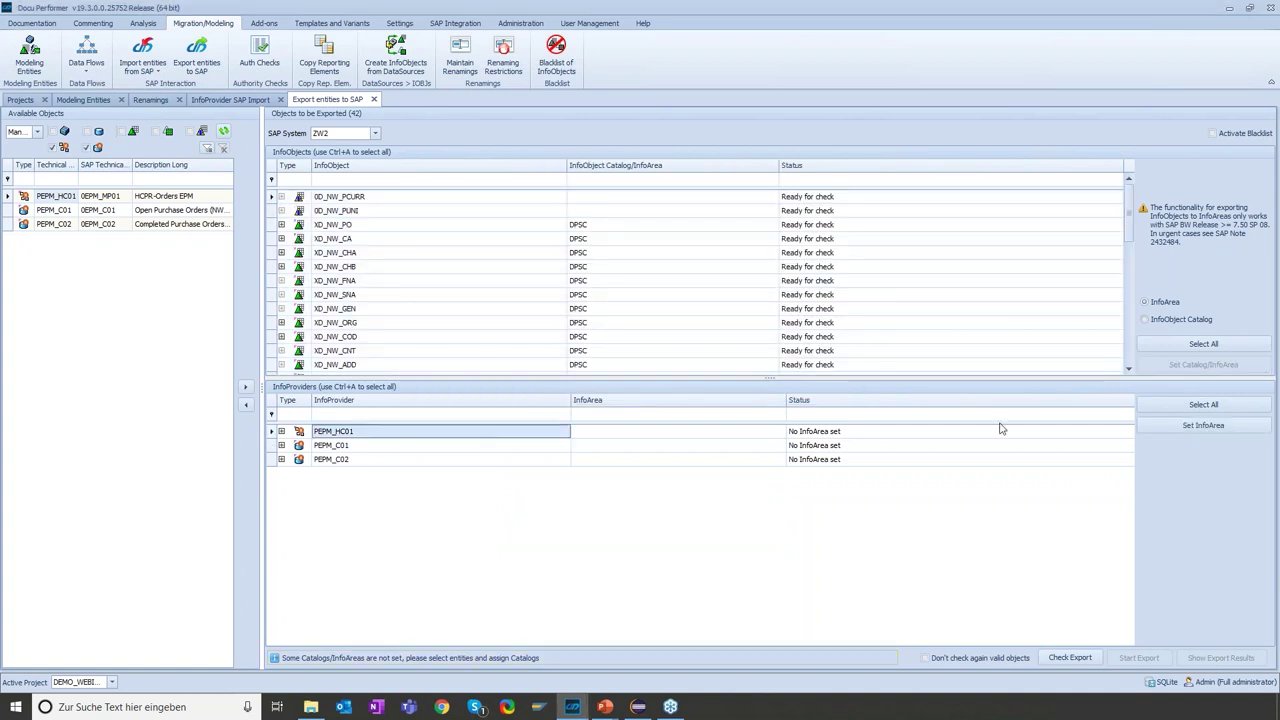
{"action": "left_click", "coordinate": [1203, 404]}
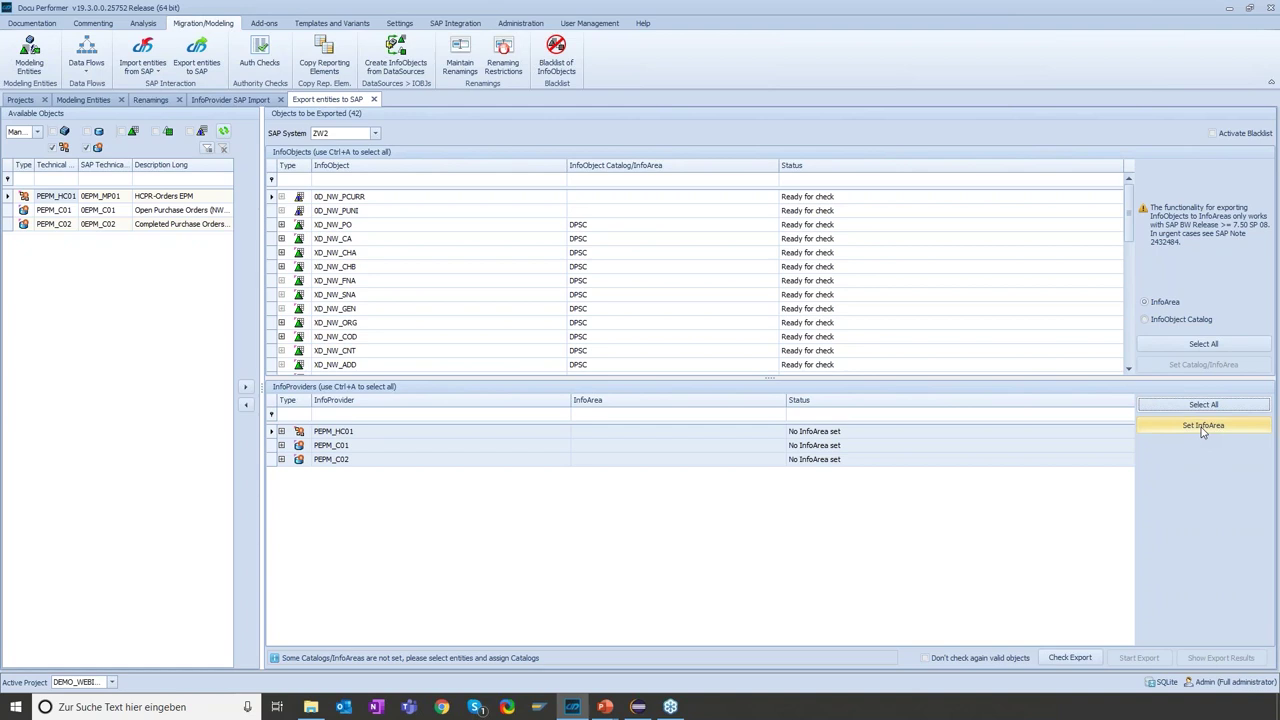
{"action": "left_click", "coordinate": [1201, 427]}
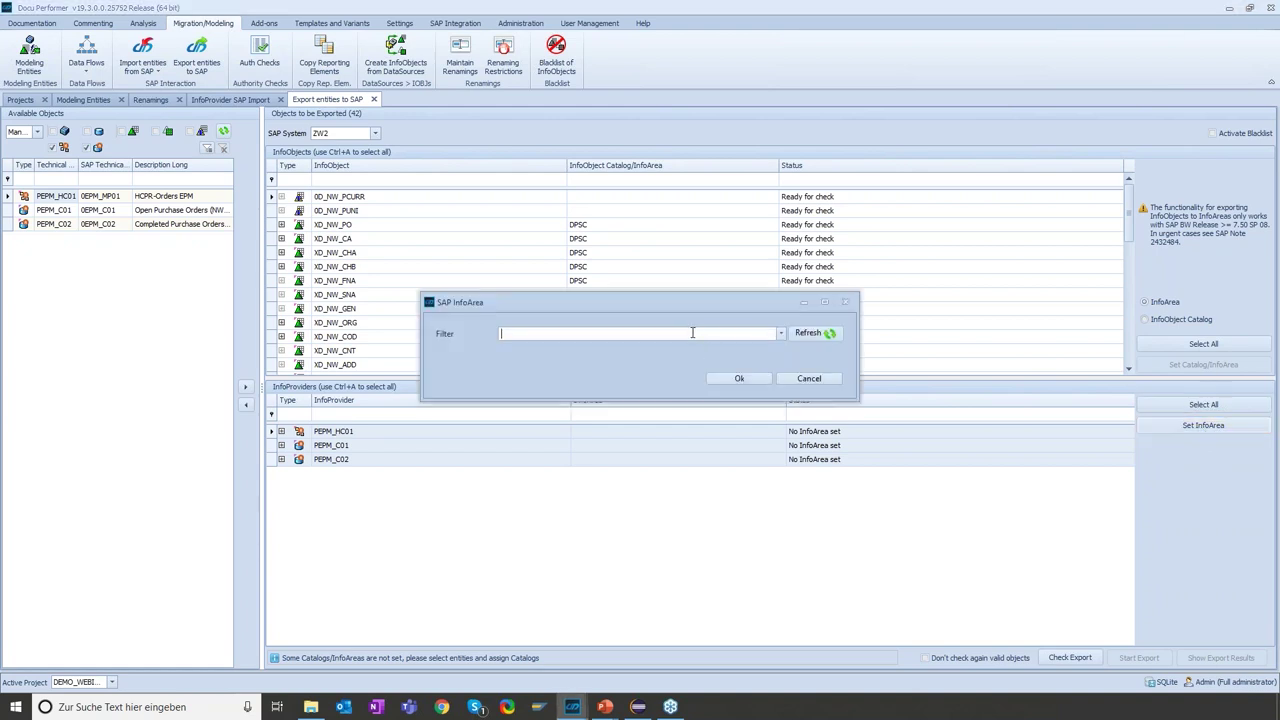
{"action": "type", "text": "DPSC"}
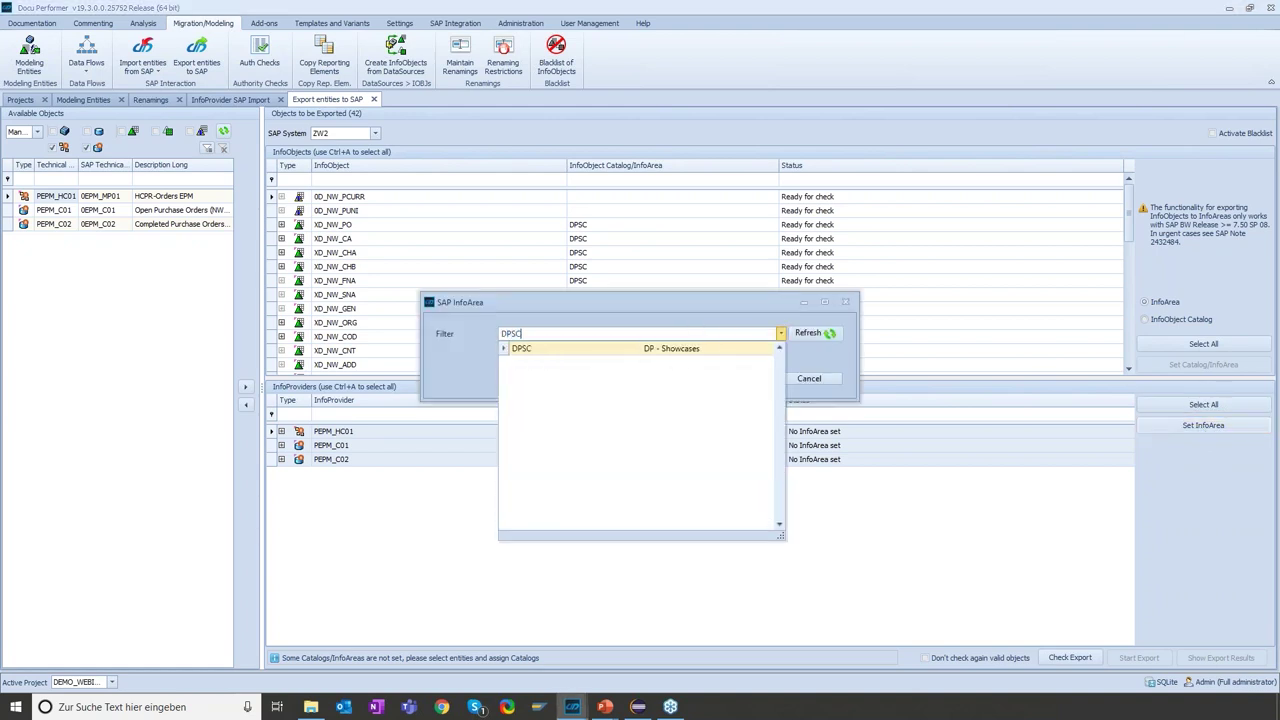
{"action": "left_click", "coordinate": [651, 348]}
{"action": "left_click", "coordinate": [720, 380]}
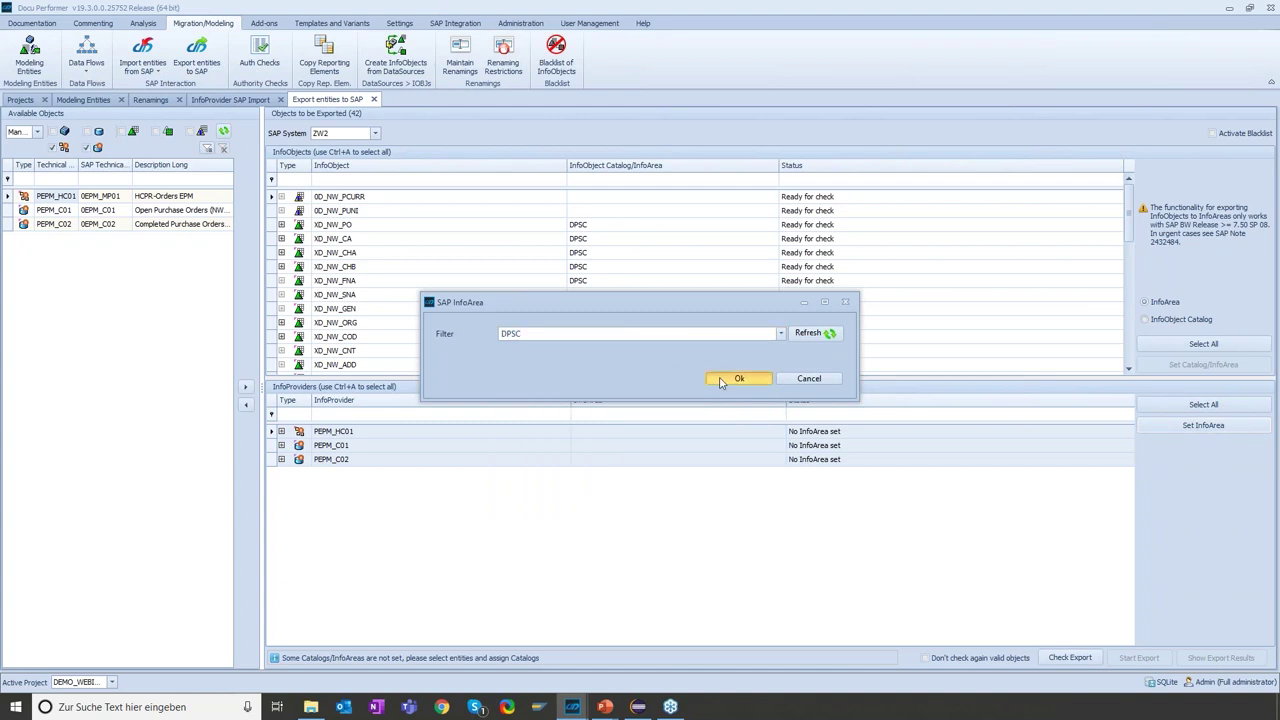
- Look over the InfoArea and status of the InfoObjects, and run the export check
{"action": "left_click", "coordinate": [833, 295]}
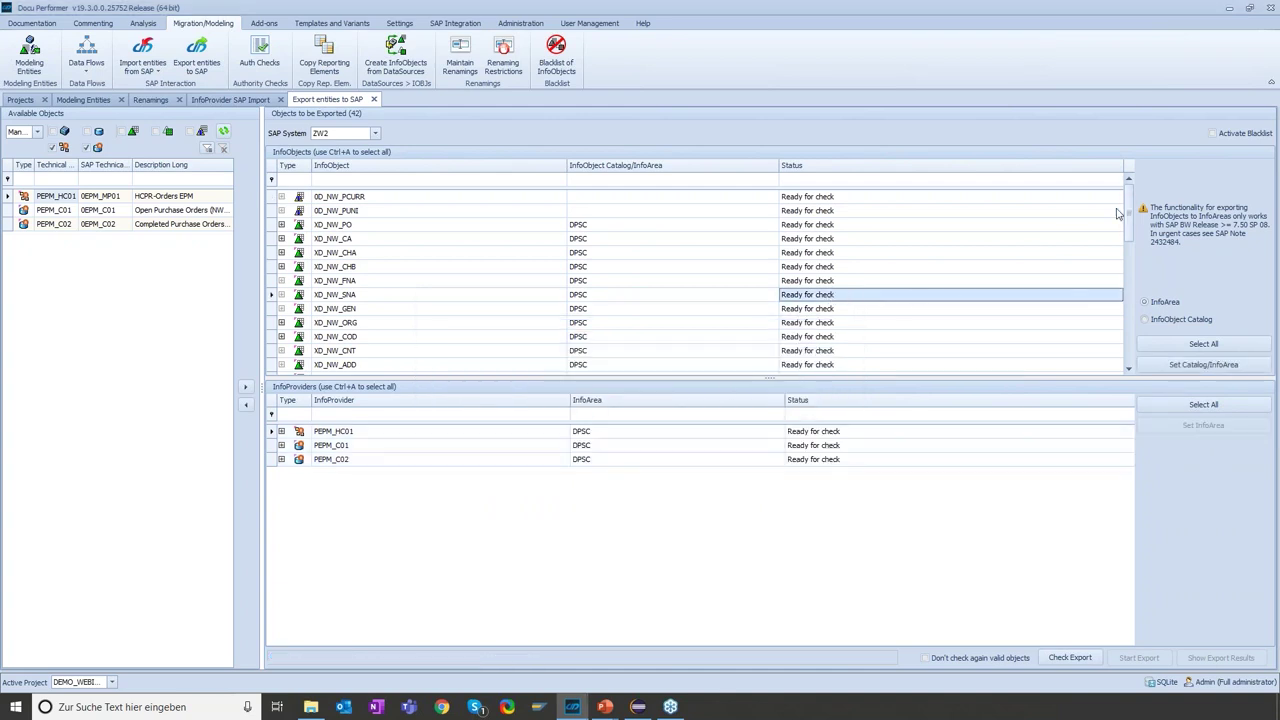
{"action": "left_click", "coordinate": [835, 199]}
{"action": "scroll", "coordinate": [835, 254], "scroll_direction": "down", "scroll_amount": 1}
{"action": "left_click", "coordinate": [822, 267]}
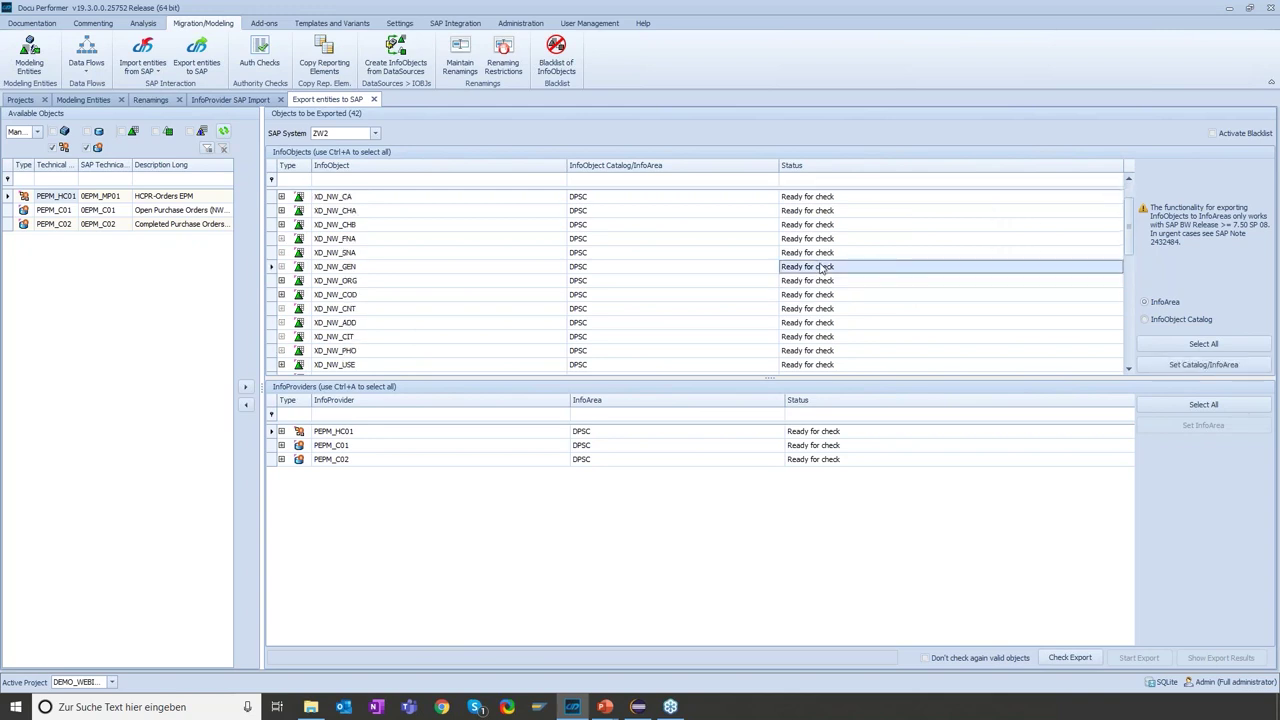
{"action": "scroll", "coordinate": [822, 268], "scroll_direction": "down", "scroll_amount": 1}
{"action": "left_click", "coordinate": [822, 267]}
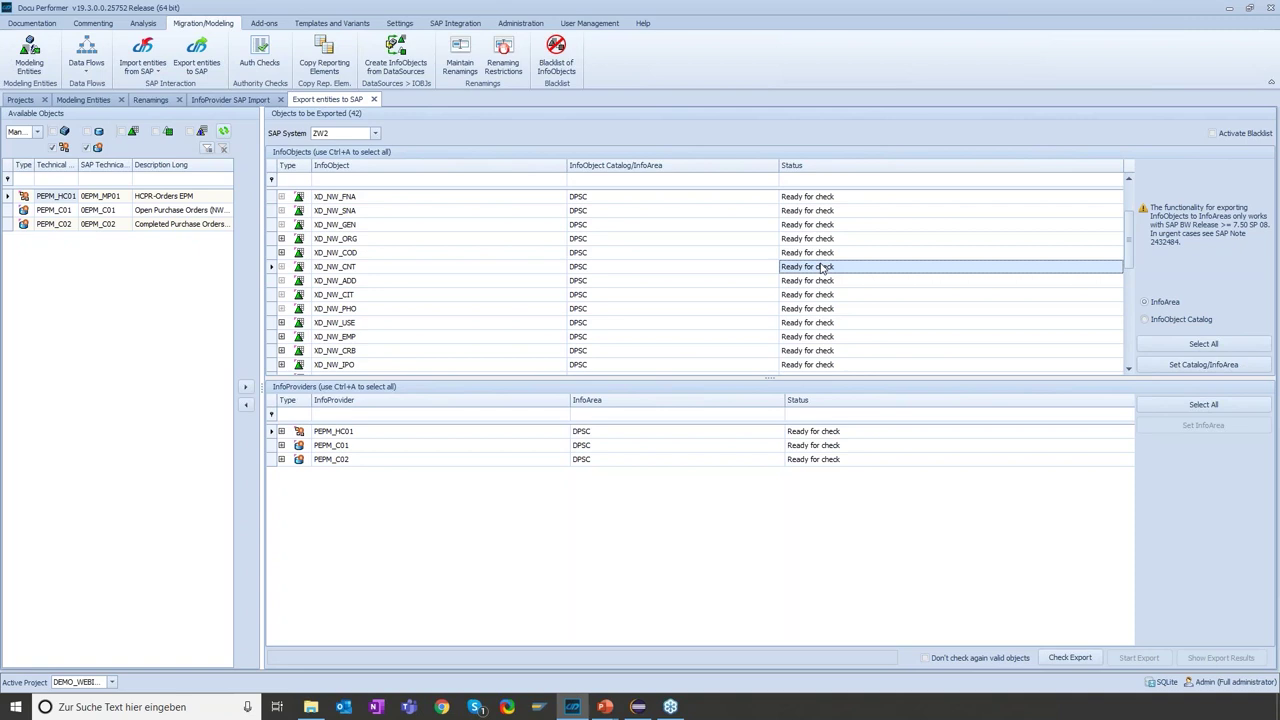
{"action": "left_click", "coordinate": [1094, 659]}
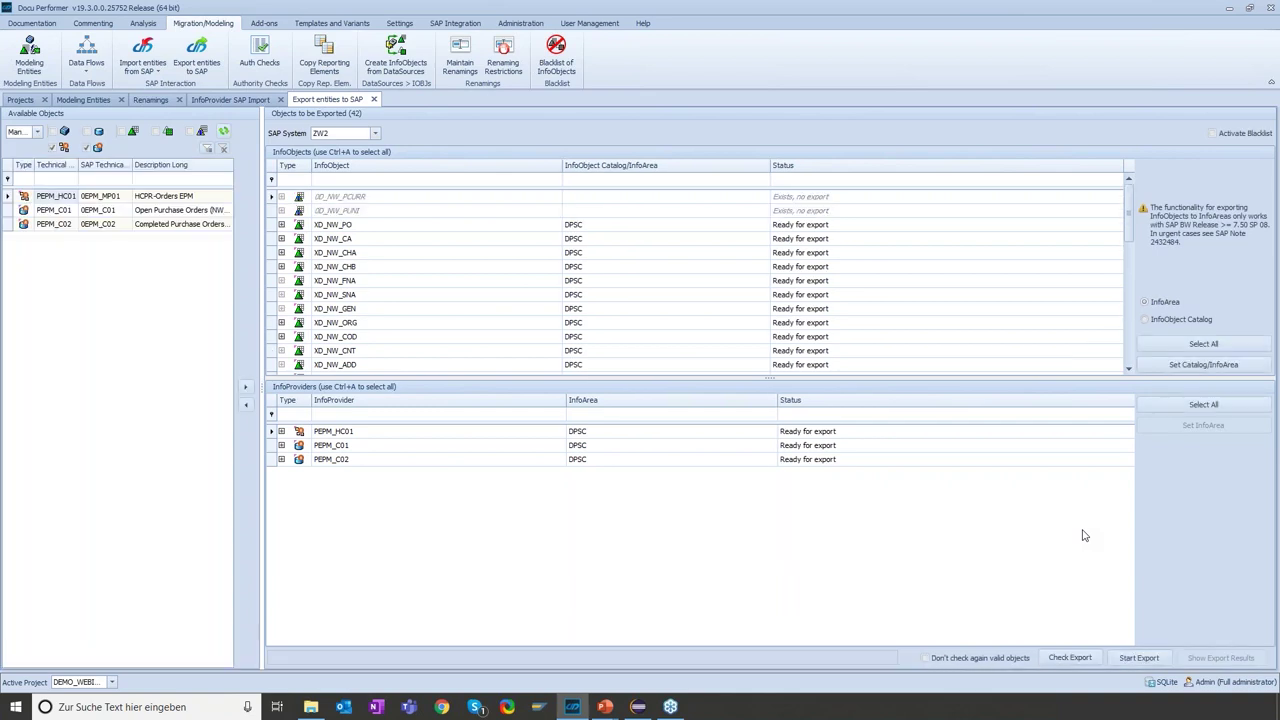
- Review the export check status of the InfoObjects and InfoProviders, including the objects excluded from the export
{"action": "left_click", "coordinate": [818, 198]}
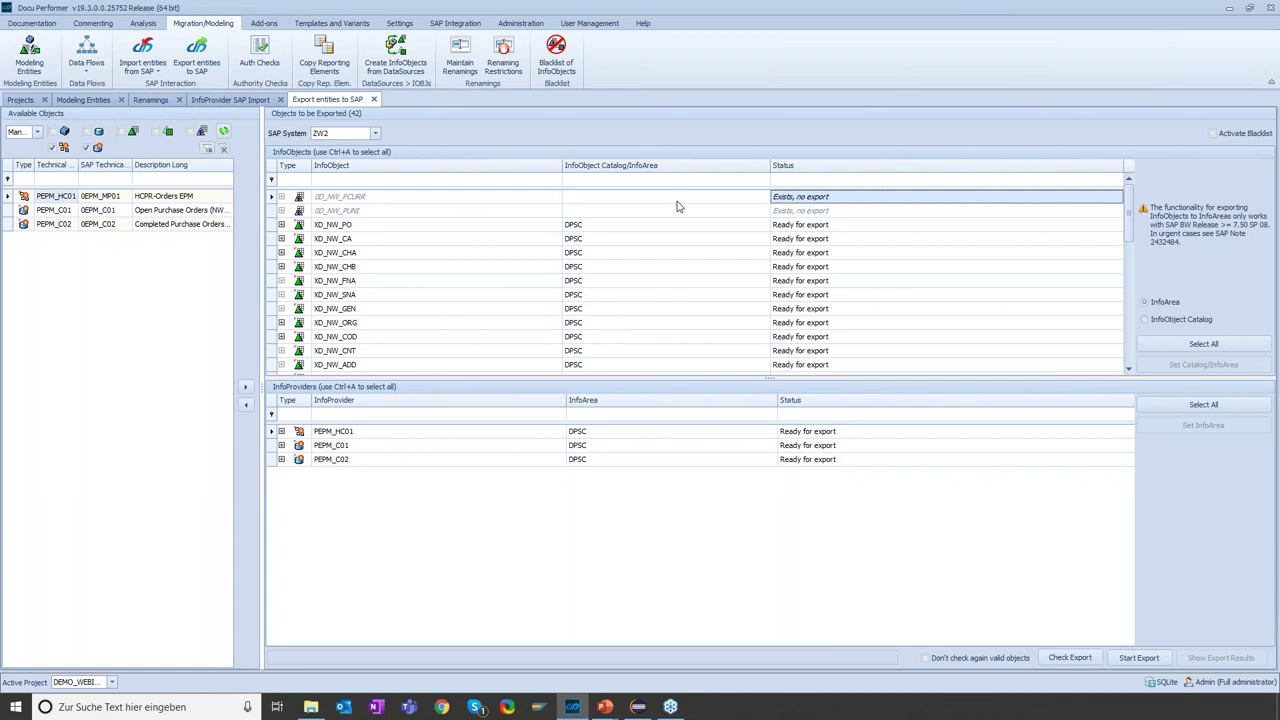
{"action": "left_click", "coordinate": [420, 212]}
{"action": "left_click", "coordinate": [408, 197]}
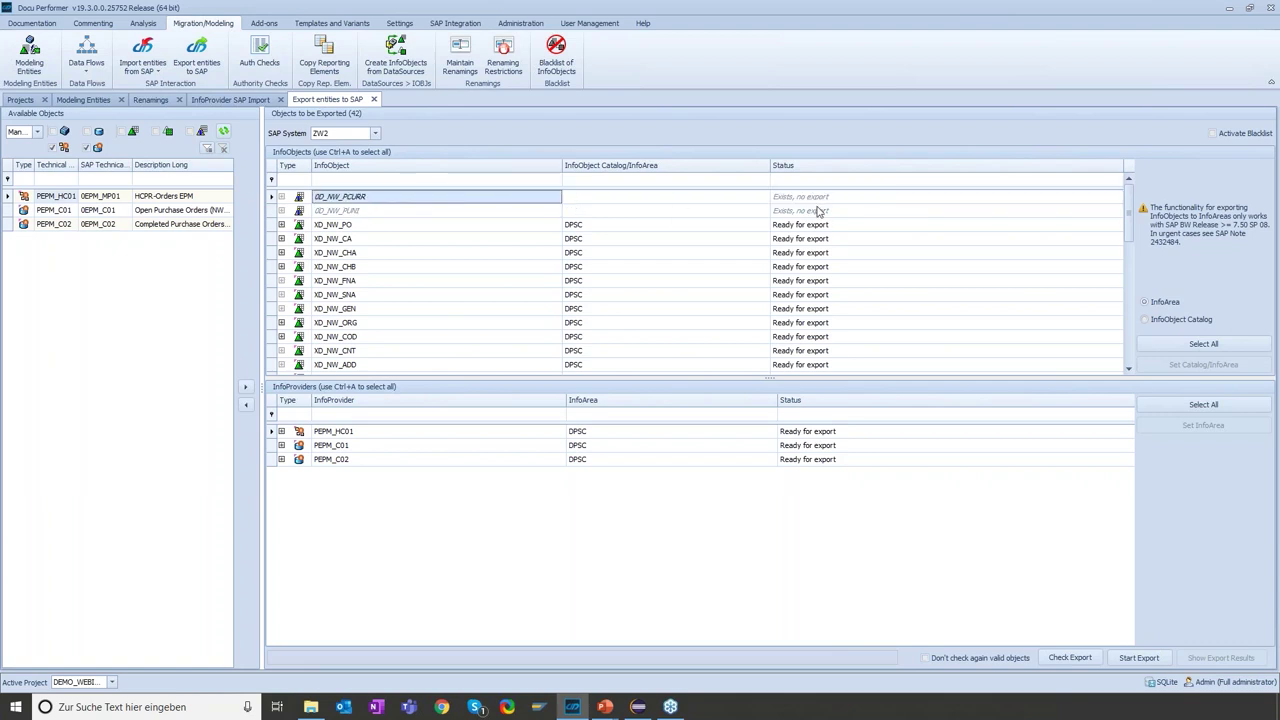
{"action": "left_click", "coordinate": [817, 203]}
{"action": "left_click", "coordinate": [829, 211]}
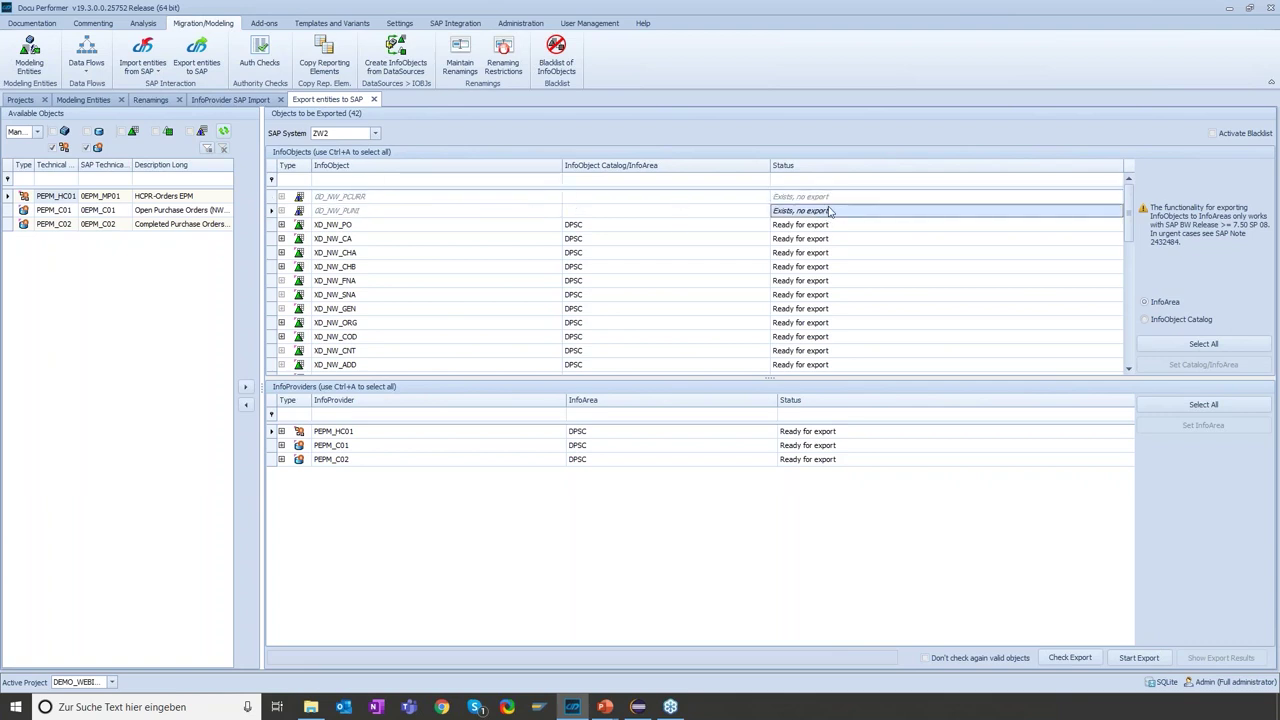
{"action": "left_click", "coordinate": [348, 229]}
{"action": "scroll", "coordinate": [373, 265], "scroll_direction": "down", "scroll_amount": 5}
{"action": "scroll", "coordinate": [530, 259], "scroll_direction": "down", "scroll_amount": 3}
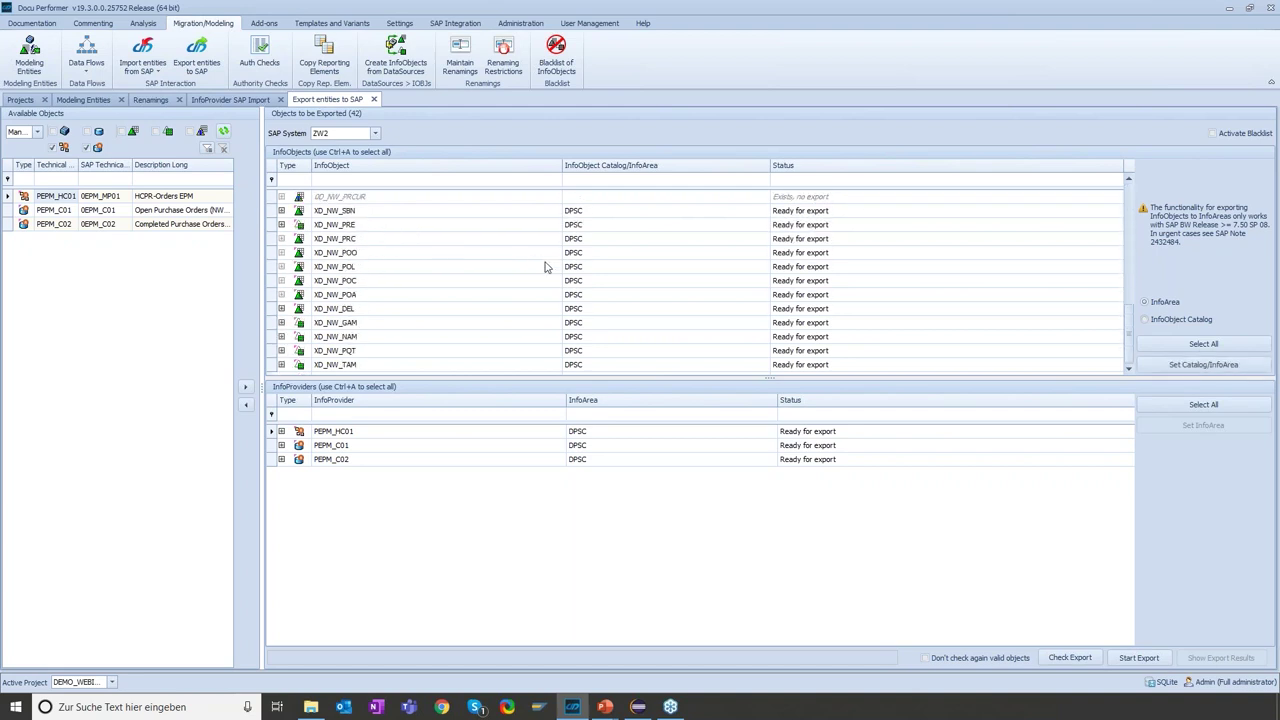
{"action": "left_click", "coordinate": [822, 273]}
{"action": "left_click", "coordinate": [817, 294]}
{"action": "left_click", "coordinate": [807, 283]}
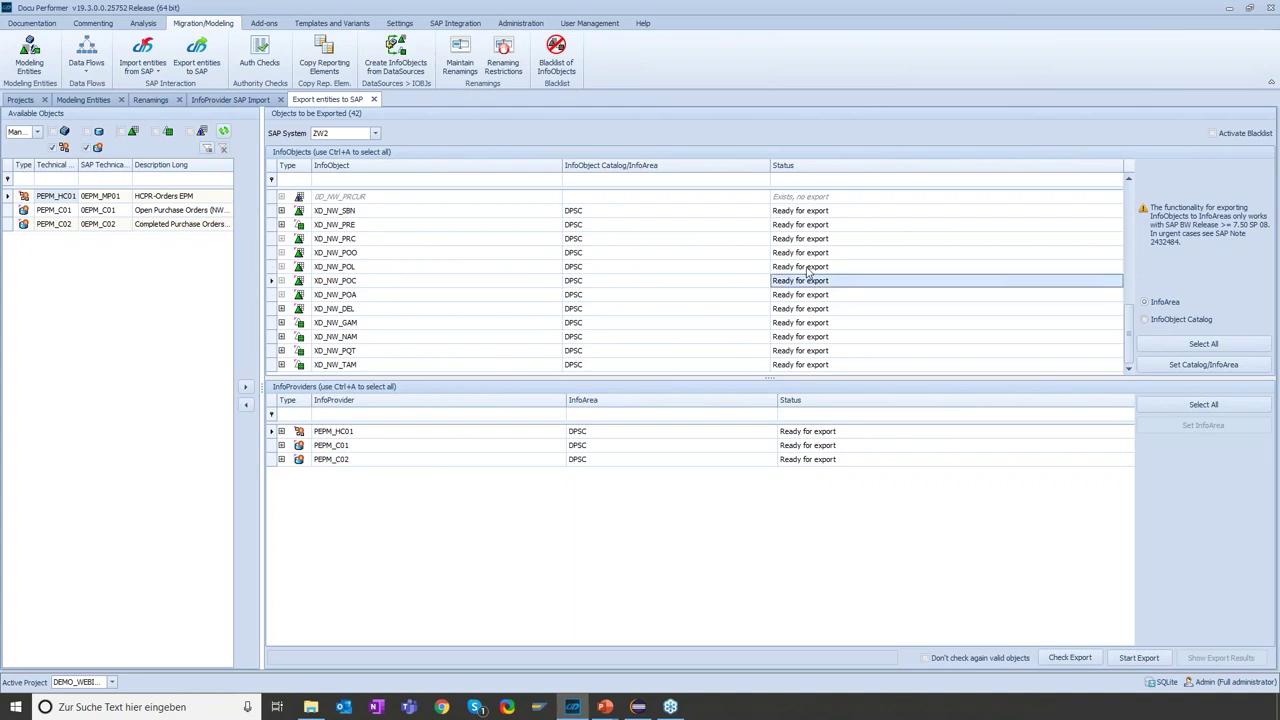
{"action": "left_click", "coordinate": [807, 269]}
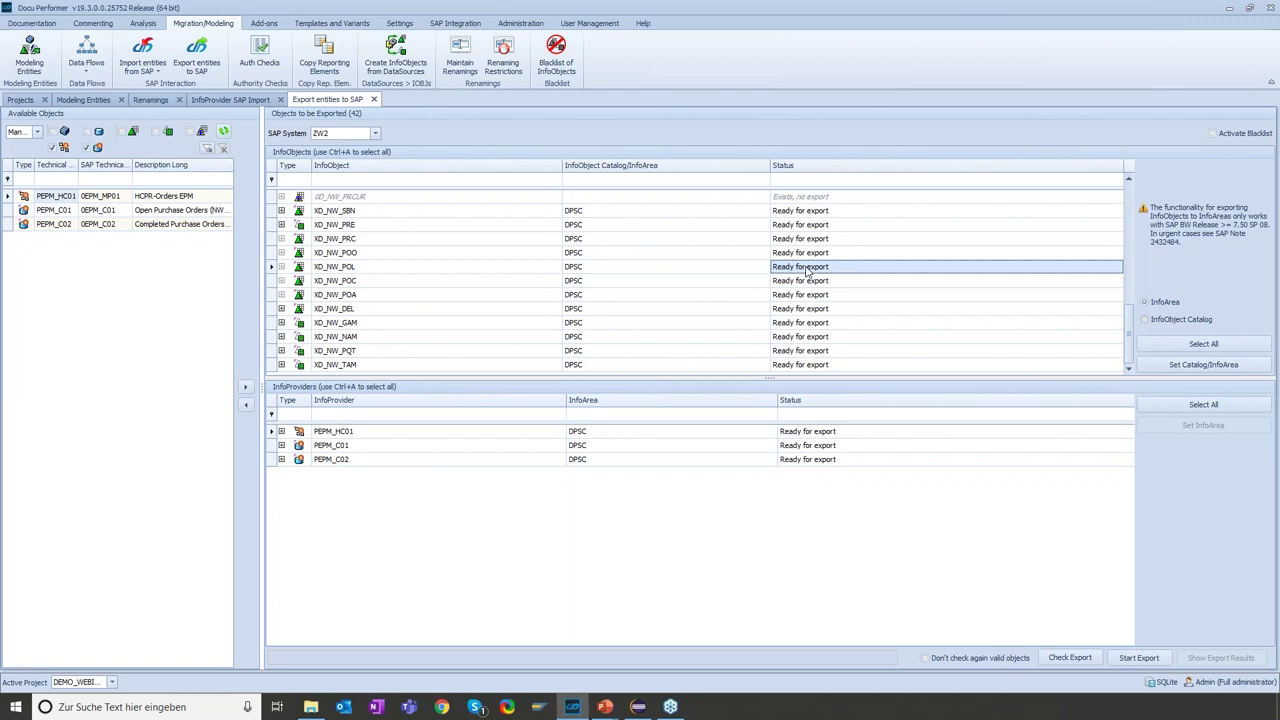
{"action": "left_click", "coordinate": [846, 459]}
{"action": "left_click", "coordinate": [819, 446]}
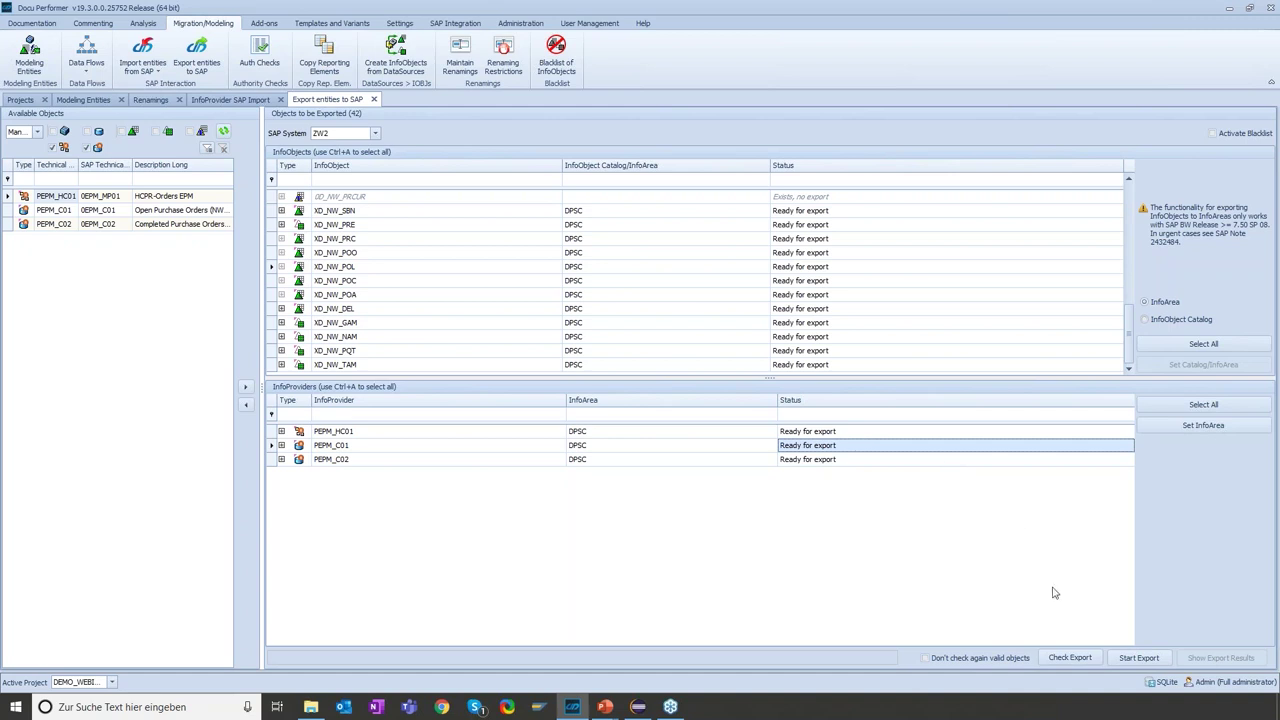
- Start the export to ZW2, switch to Eclipse while it runs, and dismiss the software updates notice
{"action": "left_click", "coordinate": [1140, 658]}
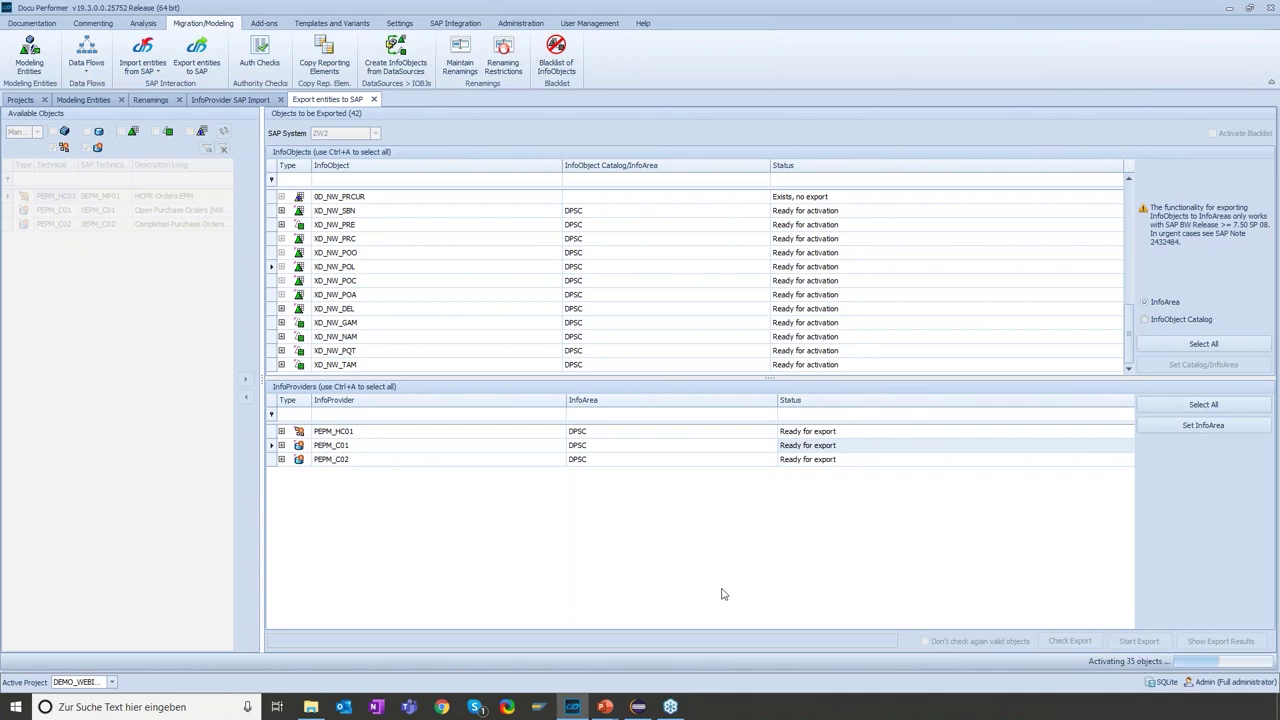
{"action": "mouse_move", "coordinate": [639, 711]}
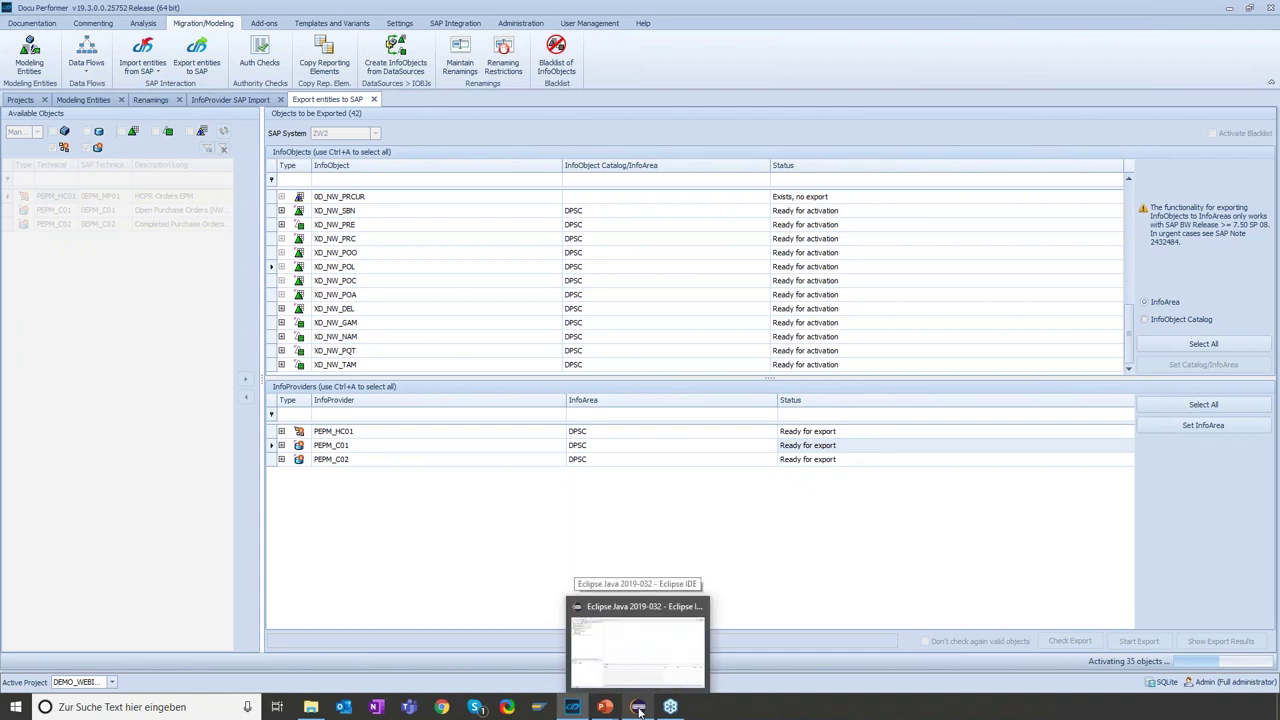
{"action": "left_click", "coordinate": [639, 711]}
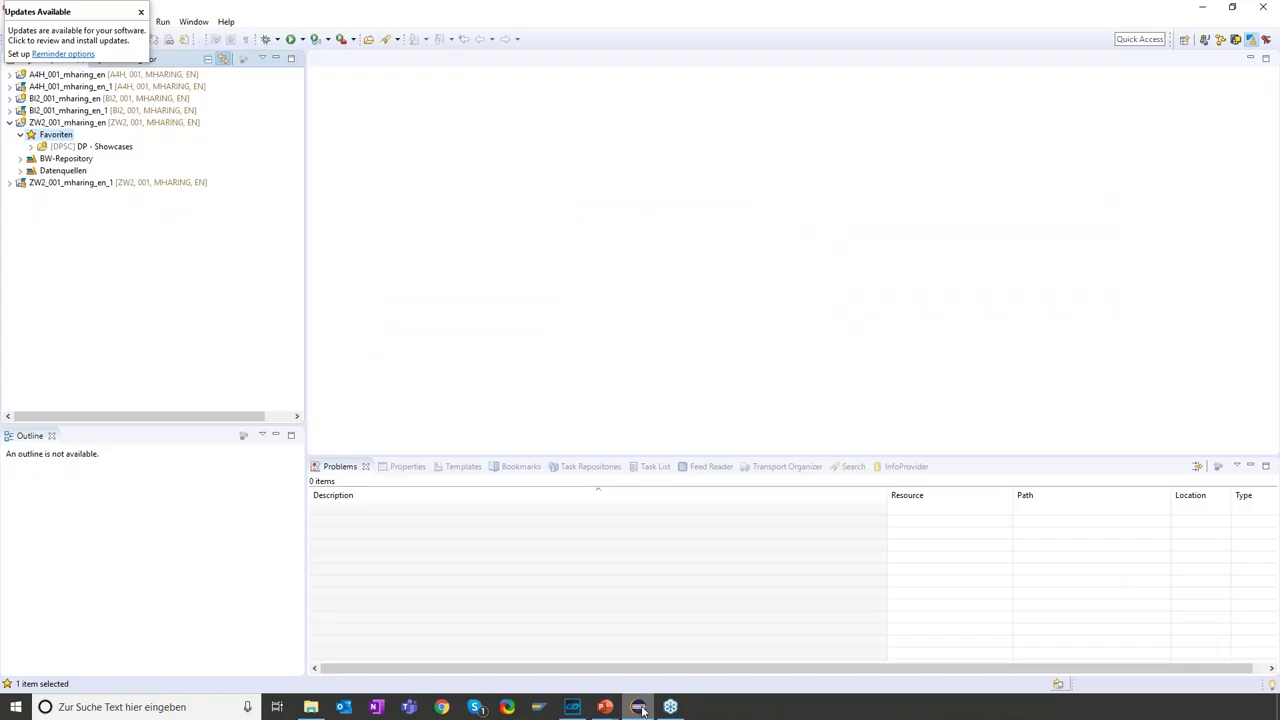
{"action": "left_click", "coordinate": [141, 12]}
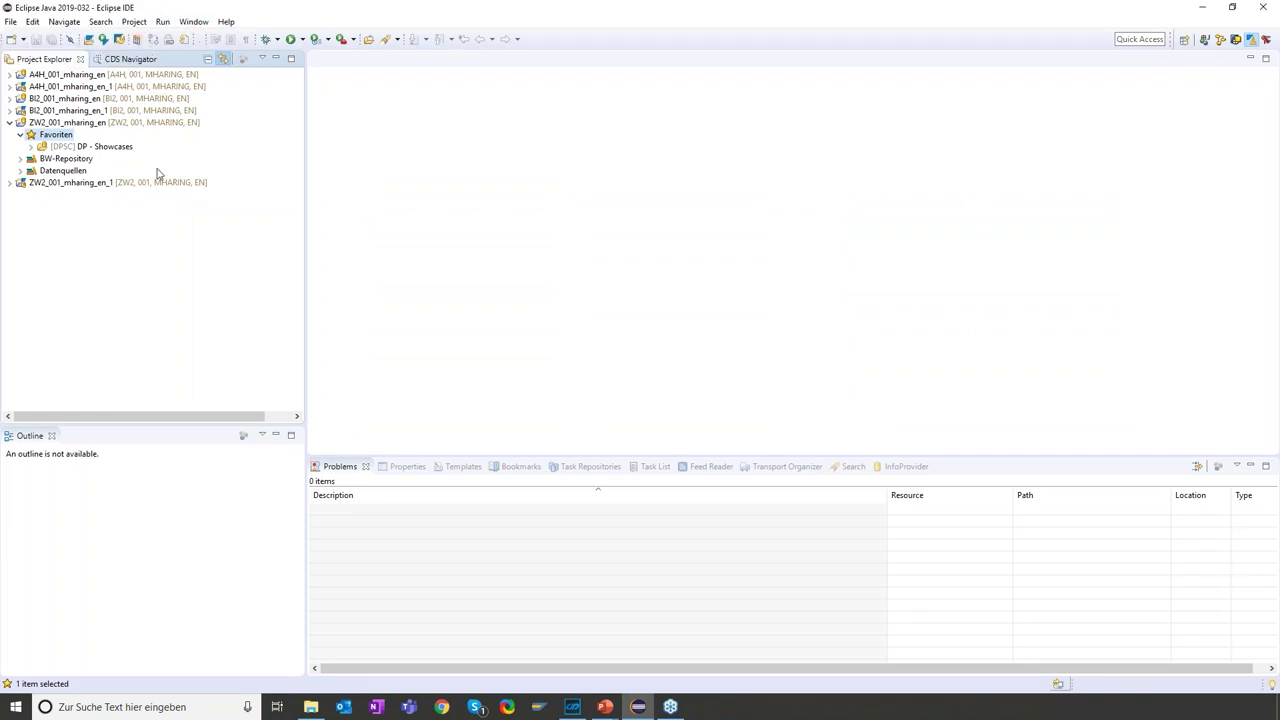
- Expand the InfoArea DPSC (DP - Showcases) in the favourites of the ZW2 project and refresh its contents
{"action": "left_click", "coordinate": [62, 124]}
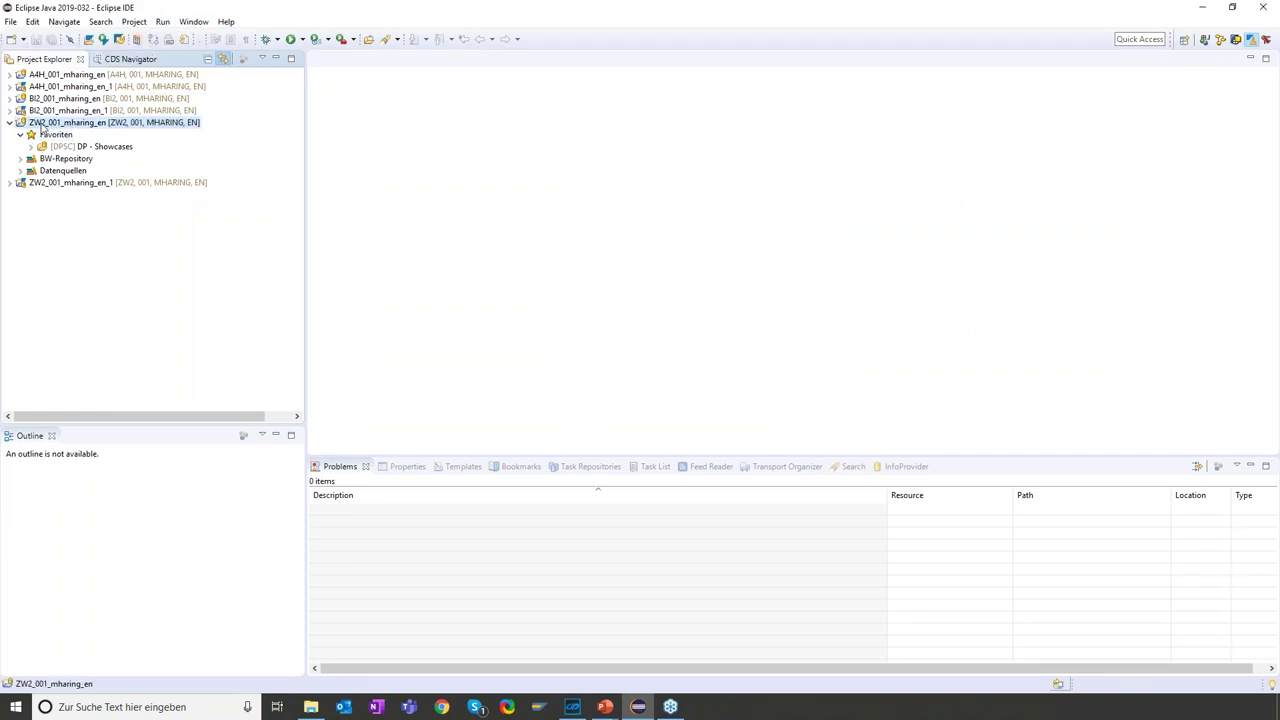
{"action": "left_click", "coordinate": [63, 147]}
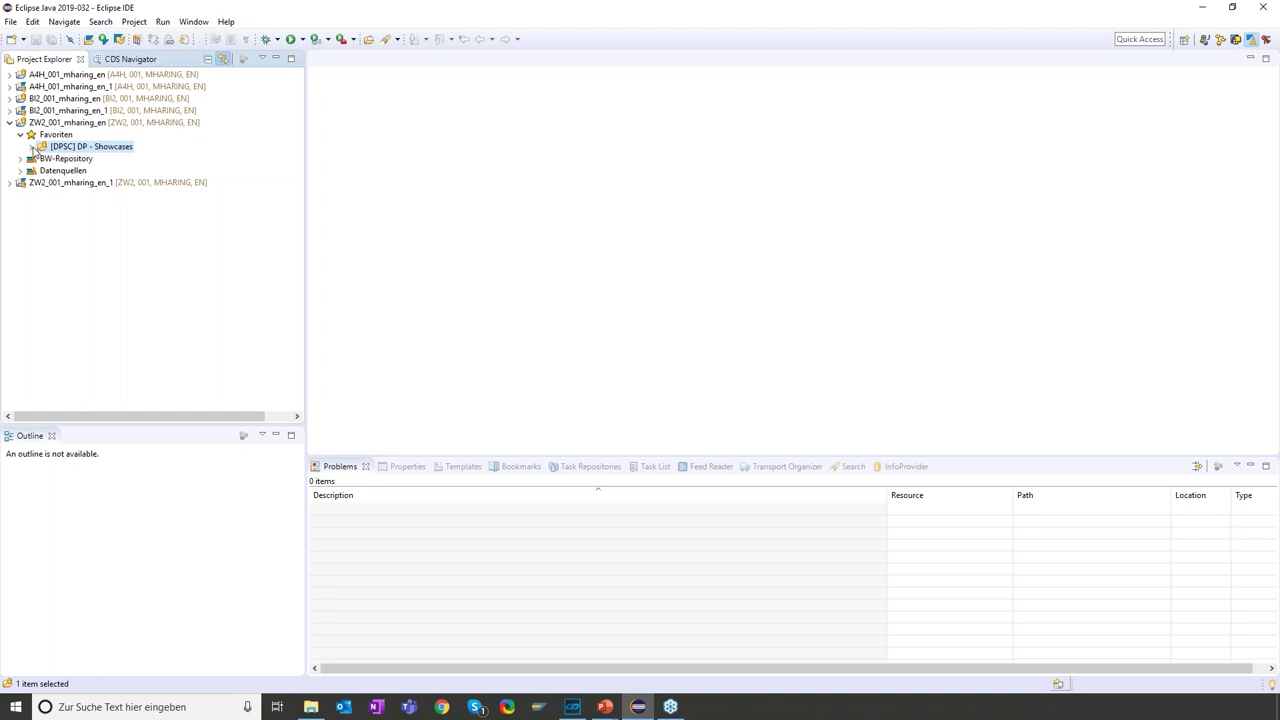
{"action": "left_click", "coordinate": [32, 147]}
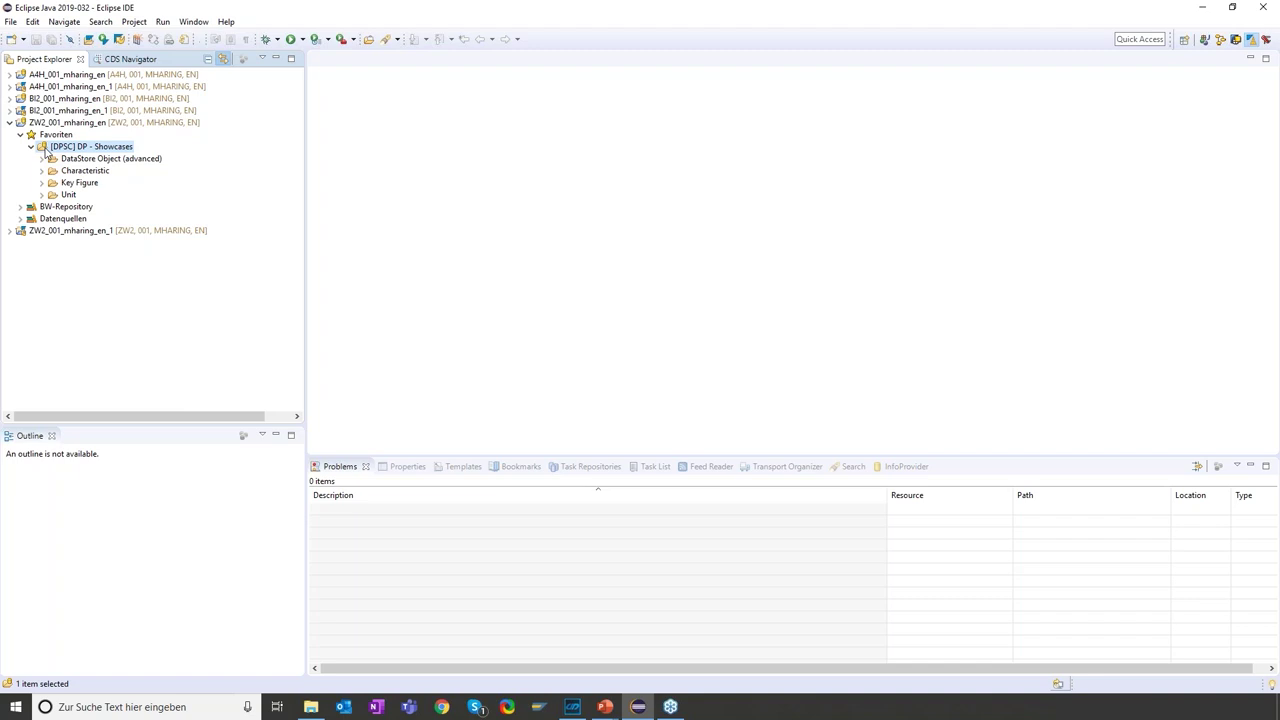
{"action": "right_click", "coordinate": [45, 151]}
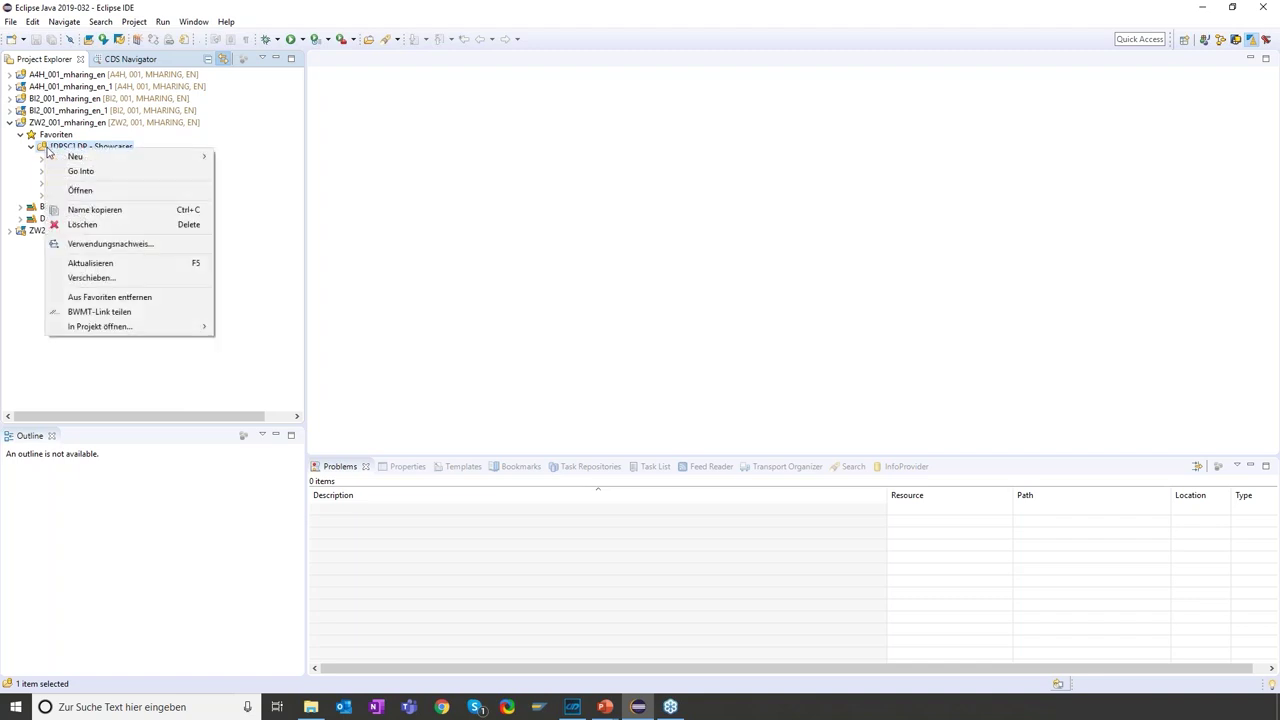
{"action": "left_click", "coordinate": [92, 263]}
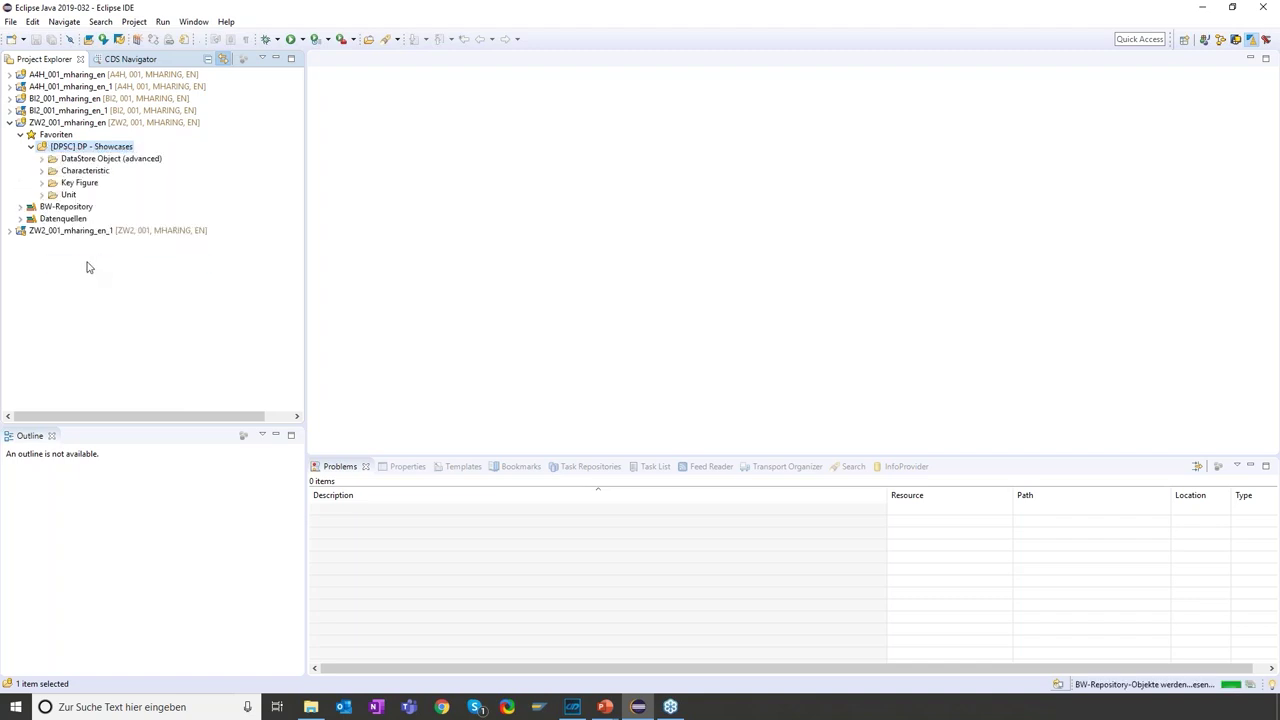
- Examine the exported characteristics under the InfoArea DPSC, collapse the list, and switch back to Docu Performer
{"action": "left_click", "coordinate": [42, 171]}
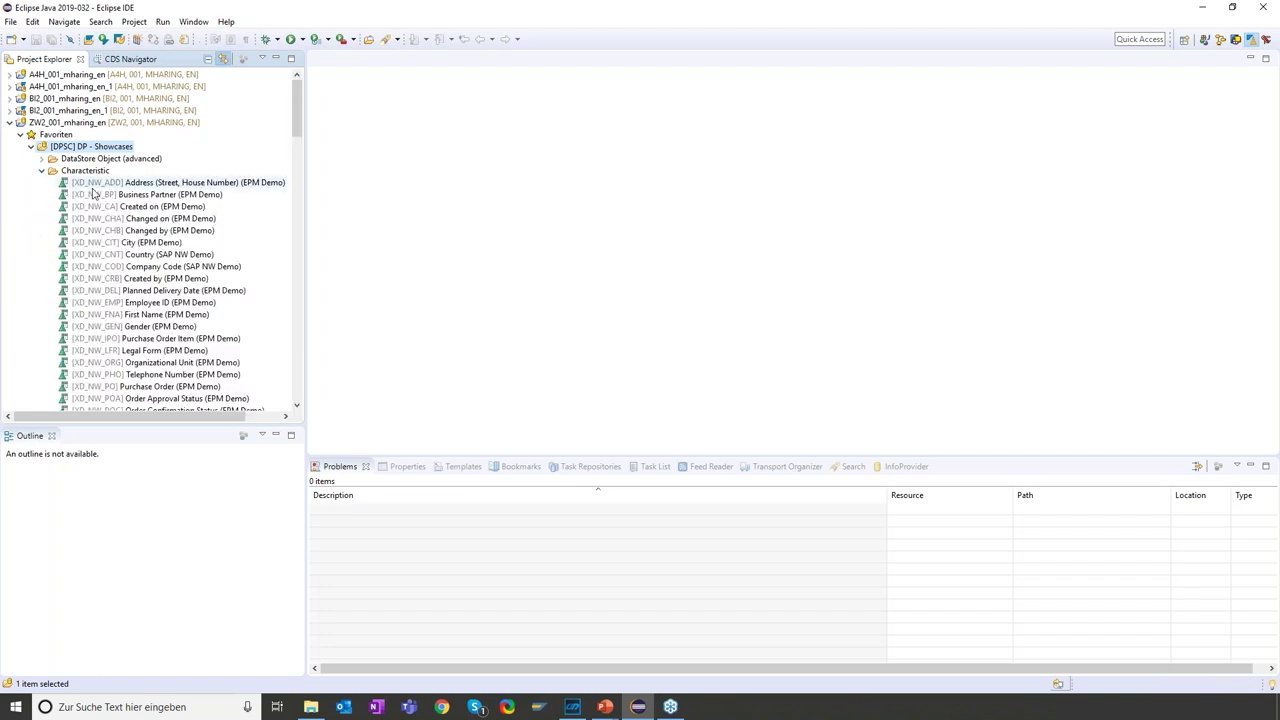
{"action": "left_click", "coordinate": [90, 186]}
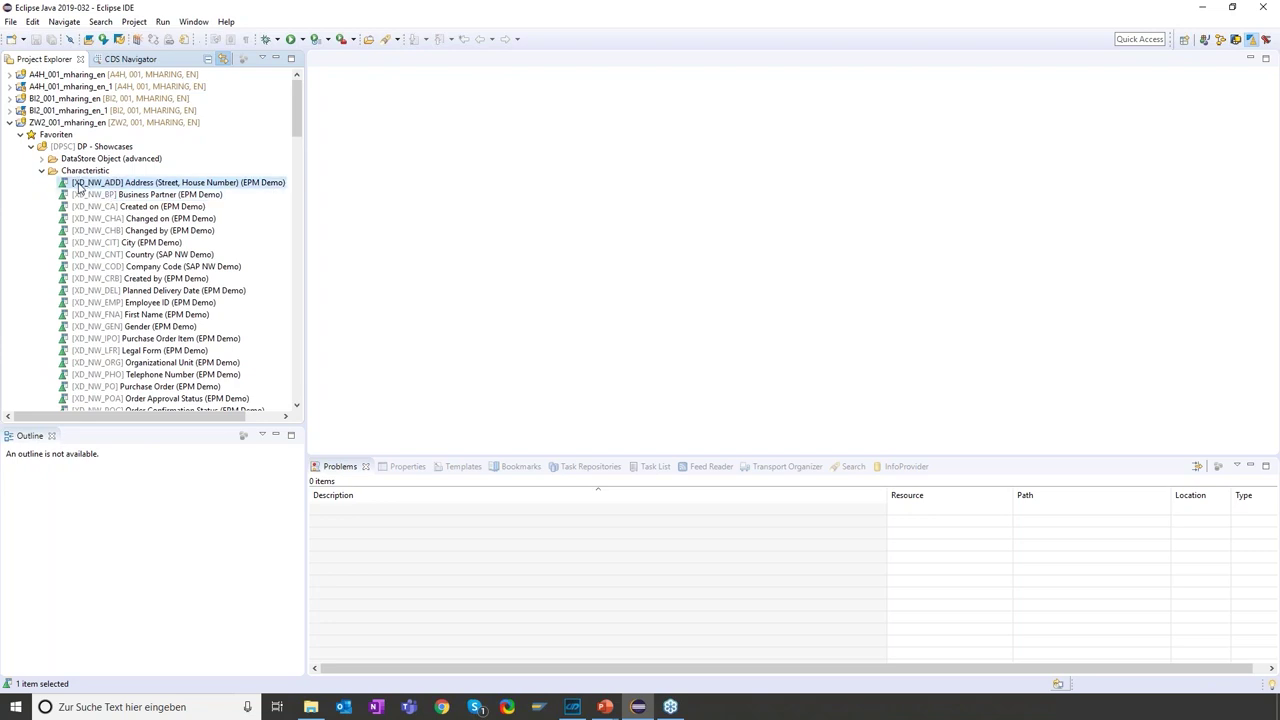
{"action": "key", "text": "Down"}
{"action": "key", "text": "Down"}
{"action": "key", "text": "Down"}
{"action": "key", "text": "Down"}
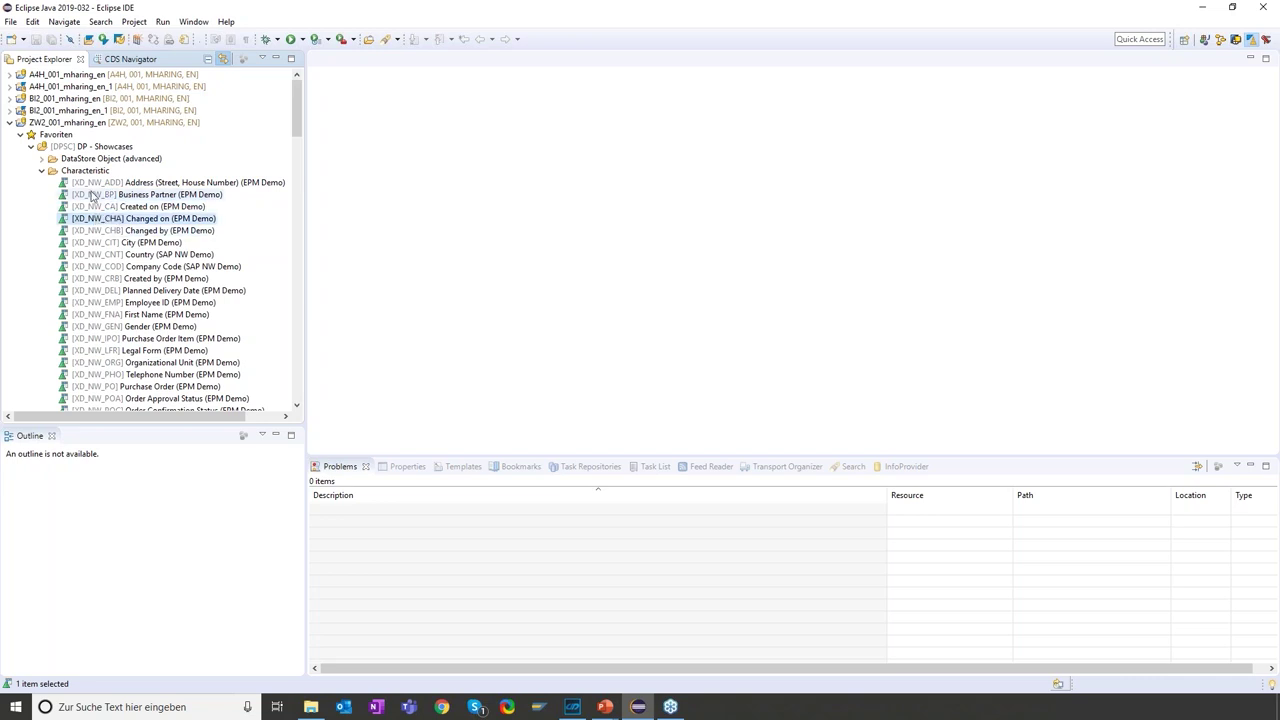
{"action": "left_click", "coordinate": [42, 171]}
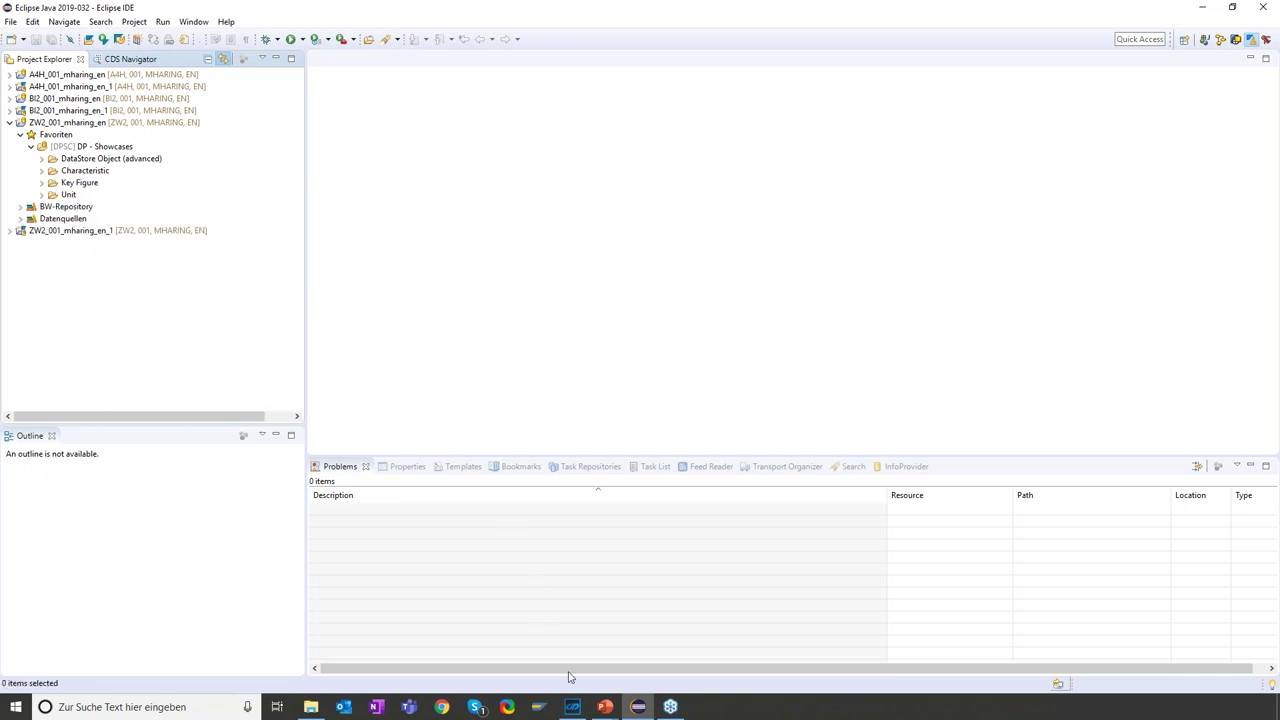
{"action": "mouse_move", "coordinate": [575, 706]}
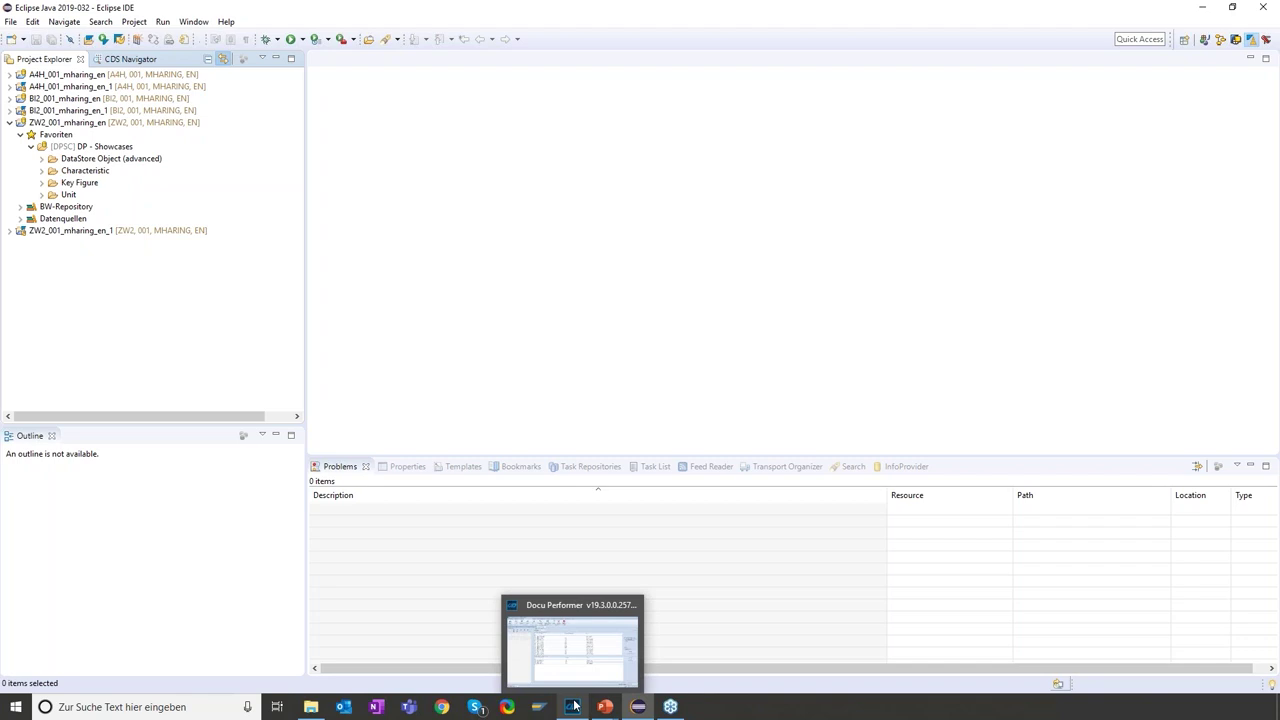
{"action": "left_click", "coordinate": [568, 660]}
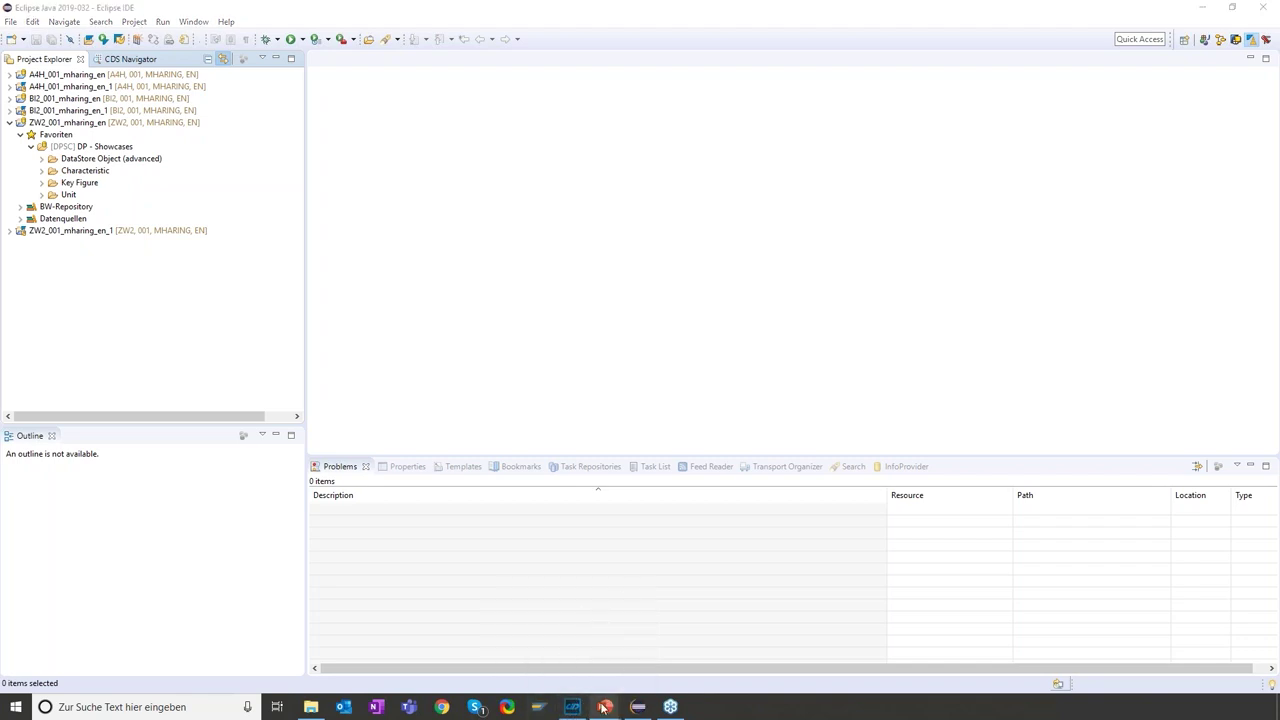
- Review the export status of the InfoObjects and InfoProviders in the ZW2 export list
{"action": "key", "text": "super"}
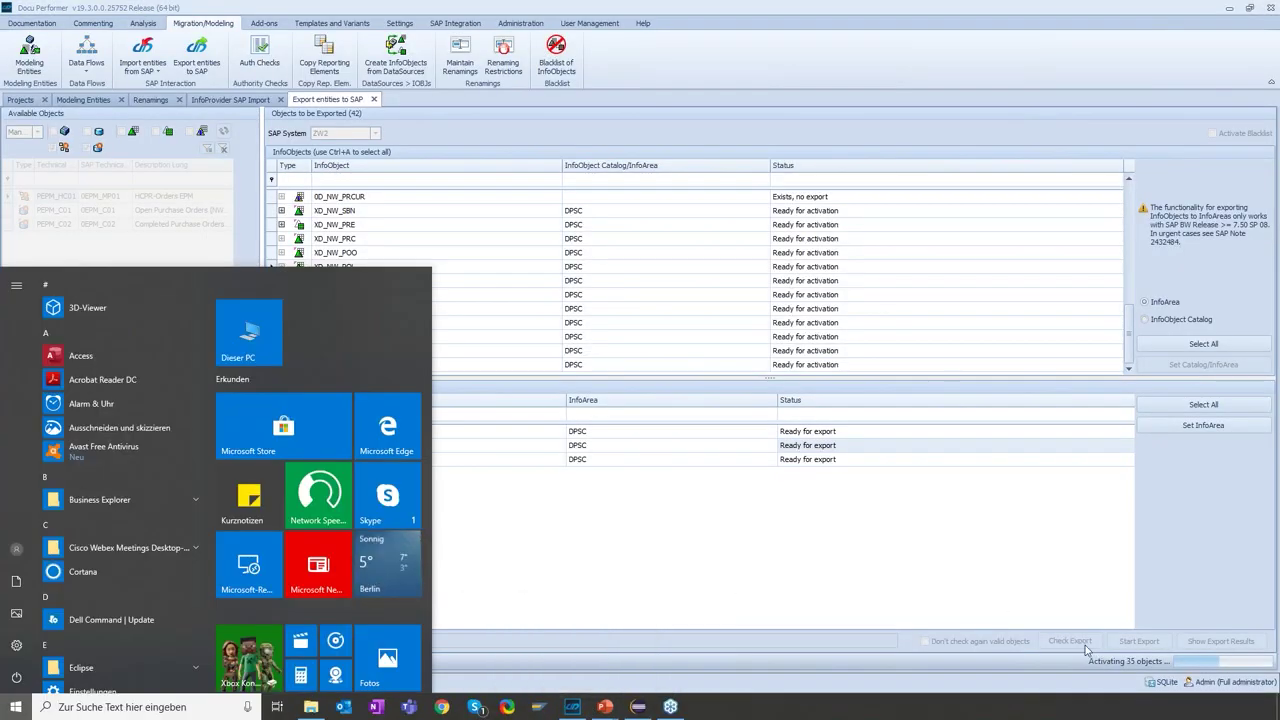
{"action": "left_click", "coordinate": [1008, 602]}
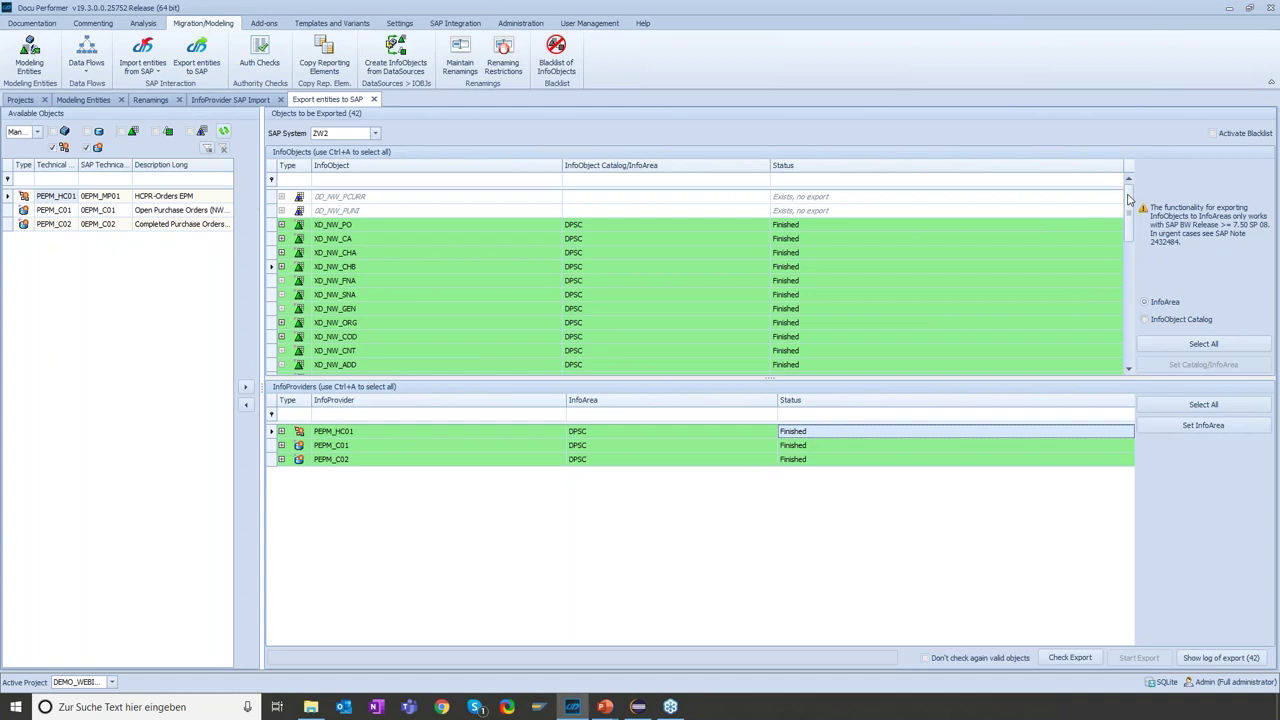
{"action": "left_click", "coordinate": [818, 239]}
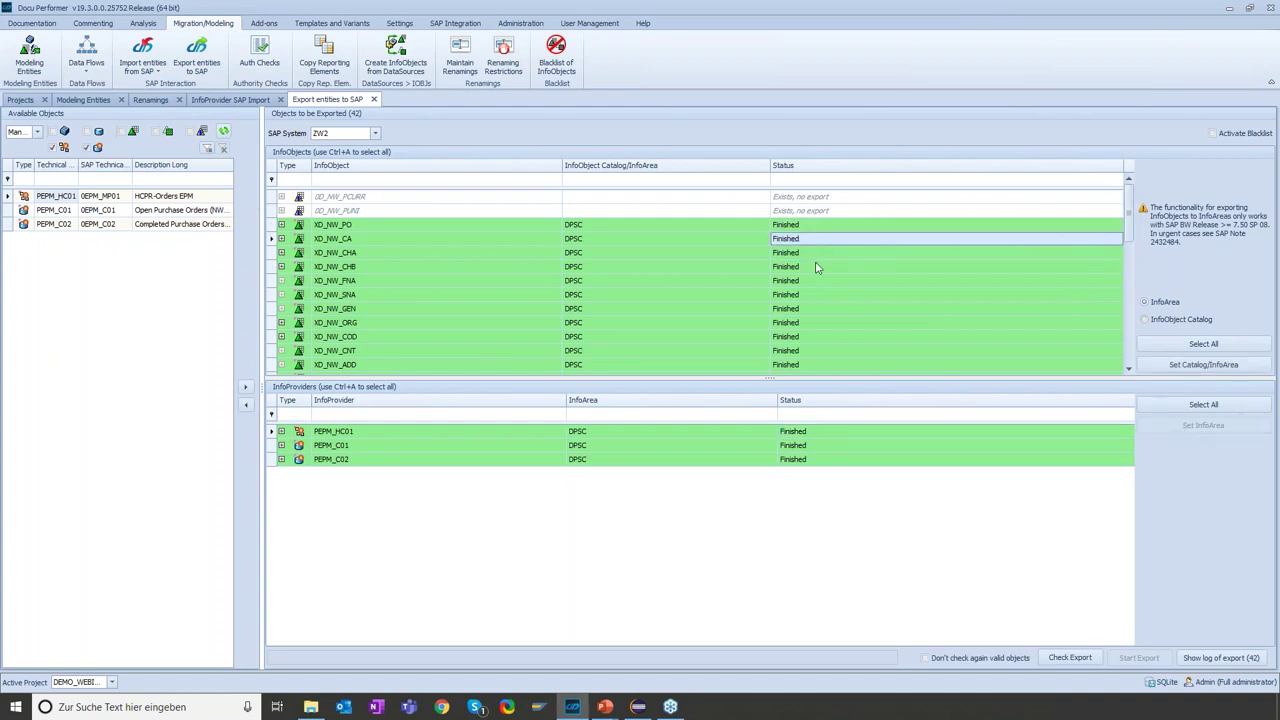
{"action": "scroll", "coordinate": [823, 268], "scroll_direction": "down", "scroll_amount": 1}
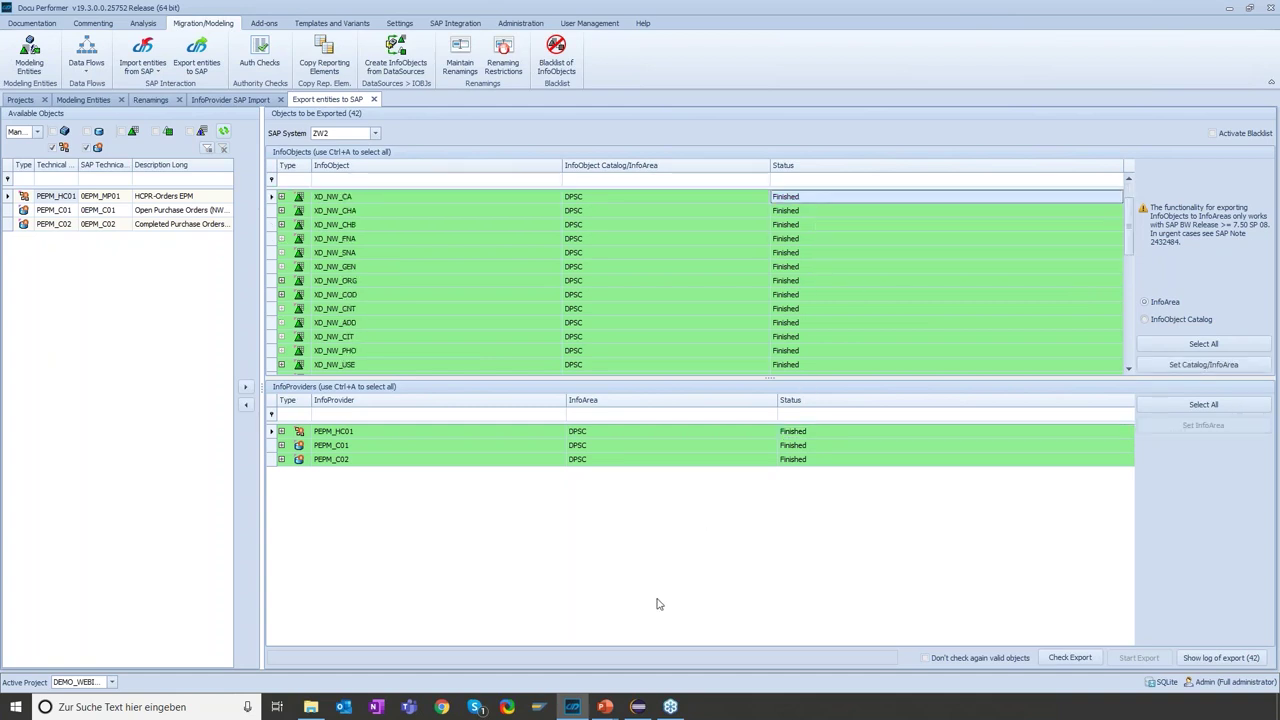
- Switch to Eclipse and refresh the InfoArea DPSC (DP - Showcases) in the ZW2 favourites
{"action": "left_click", "coordinate": [637, 706]}
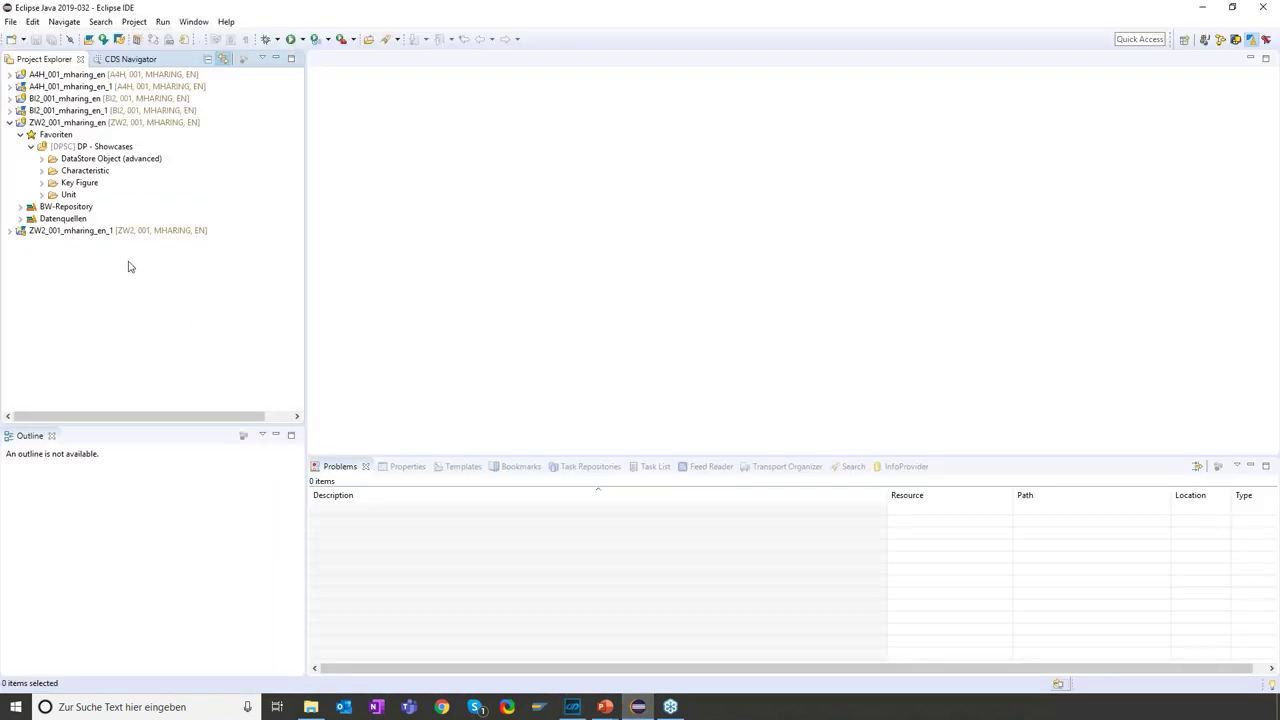
{"action": "left_click", "coordinate": [58, 147]}
{"action": "right_click", "coordinate": [58, 148]}
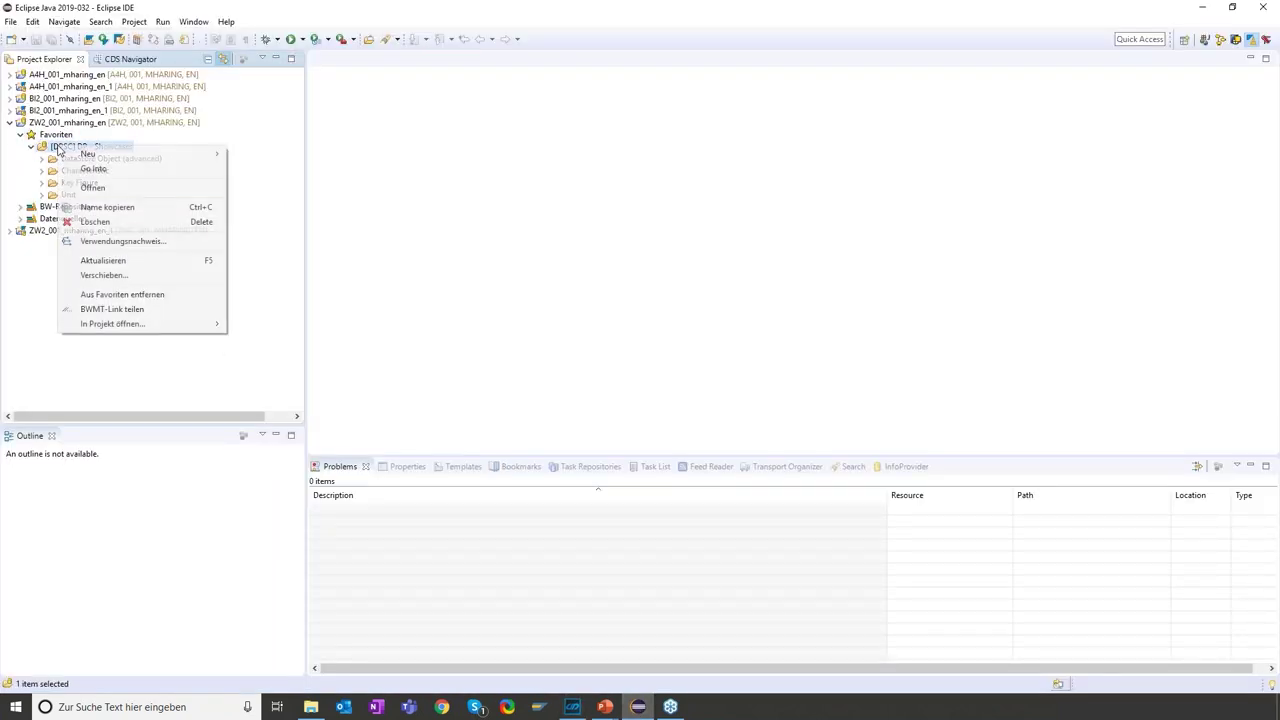
{"action": "left_click", "coordinate": [114, 262]}
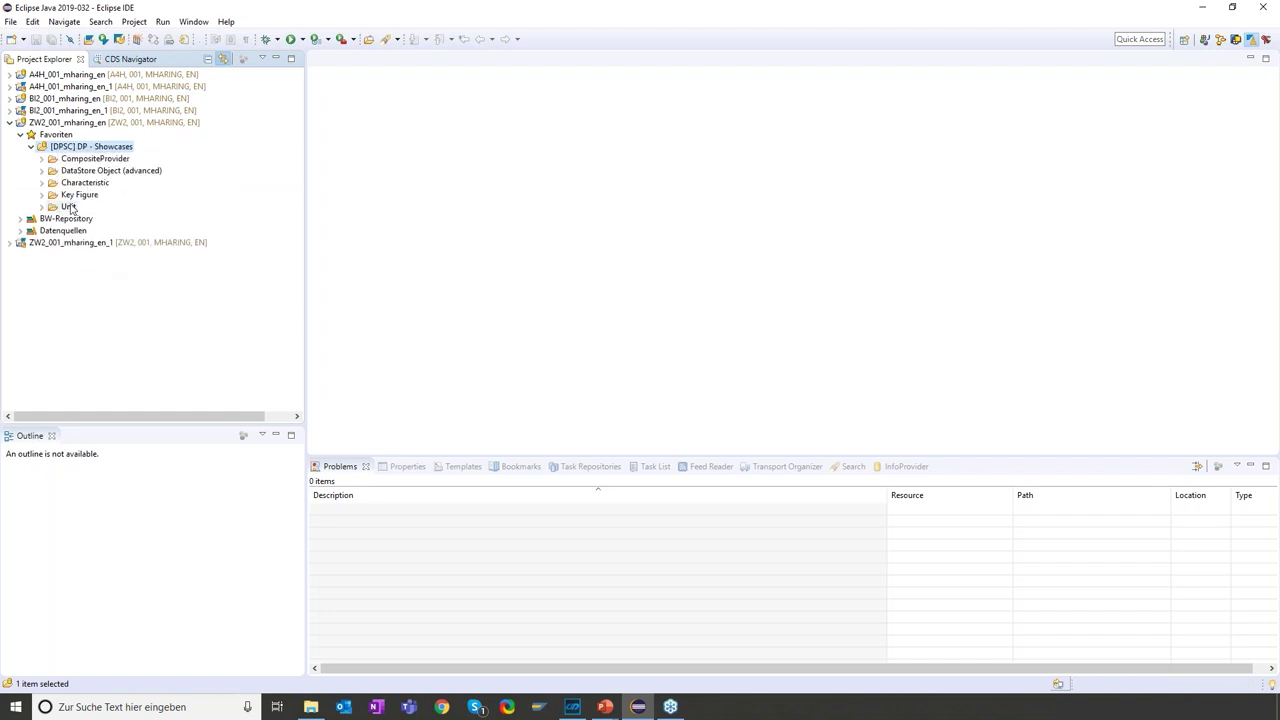
- Examine the exported CompositeProvider PEPM_HC01 and the advanced DataStore Objects PEPM_C01 and PEPM_C02 under the InfoArea DPSC
{"action": "left_click", "coordinate": [41, 160]}
{"action": "left_click", "coordinate": [95, 171]}
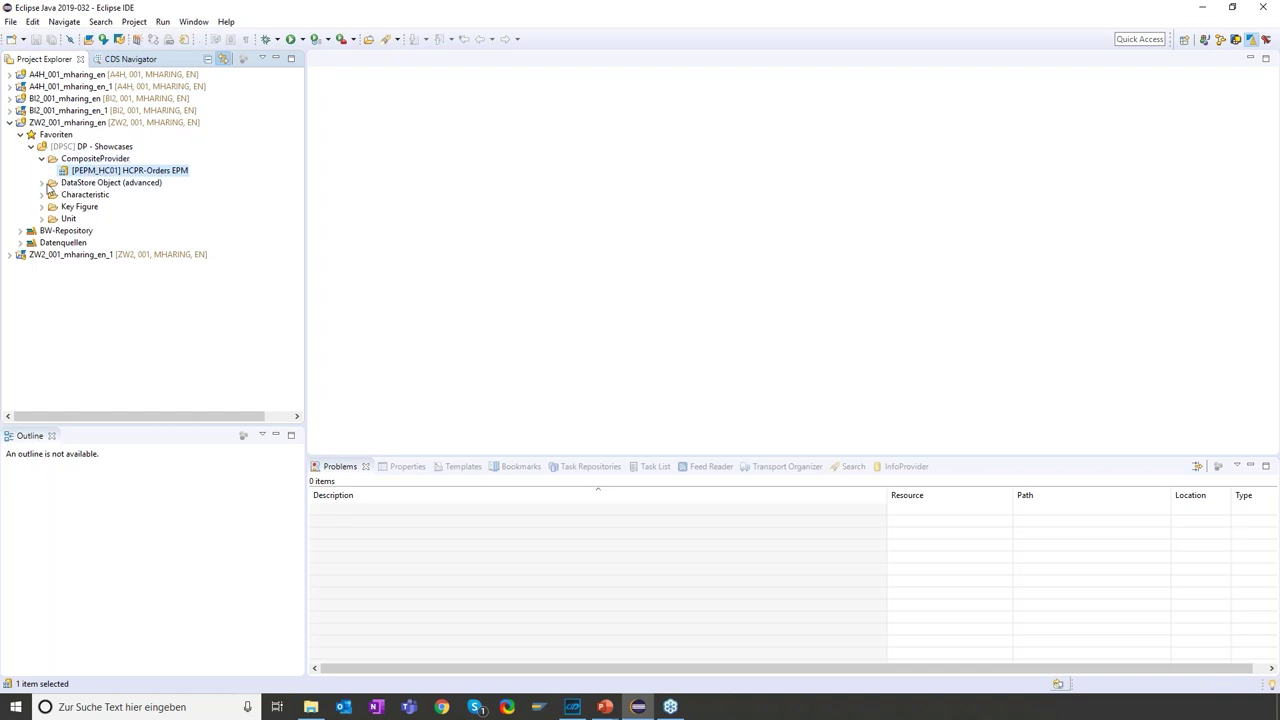
{"action": "left_click", "coordinate": [41, 183]}
{"action": "left_click", "coordinate": [87, 206]}
{"action": "left_click", "coordinate": [87, 198]}
{"action": "left_click", "coordinate": [87, 204]}
{"action": "left_click", "coordinate": [87, 199]}
{"action": "left_click", "coordinate": [87, 206]}
{"action": "left_click", "coordinate": [87, 197]}
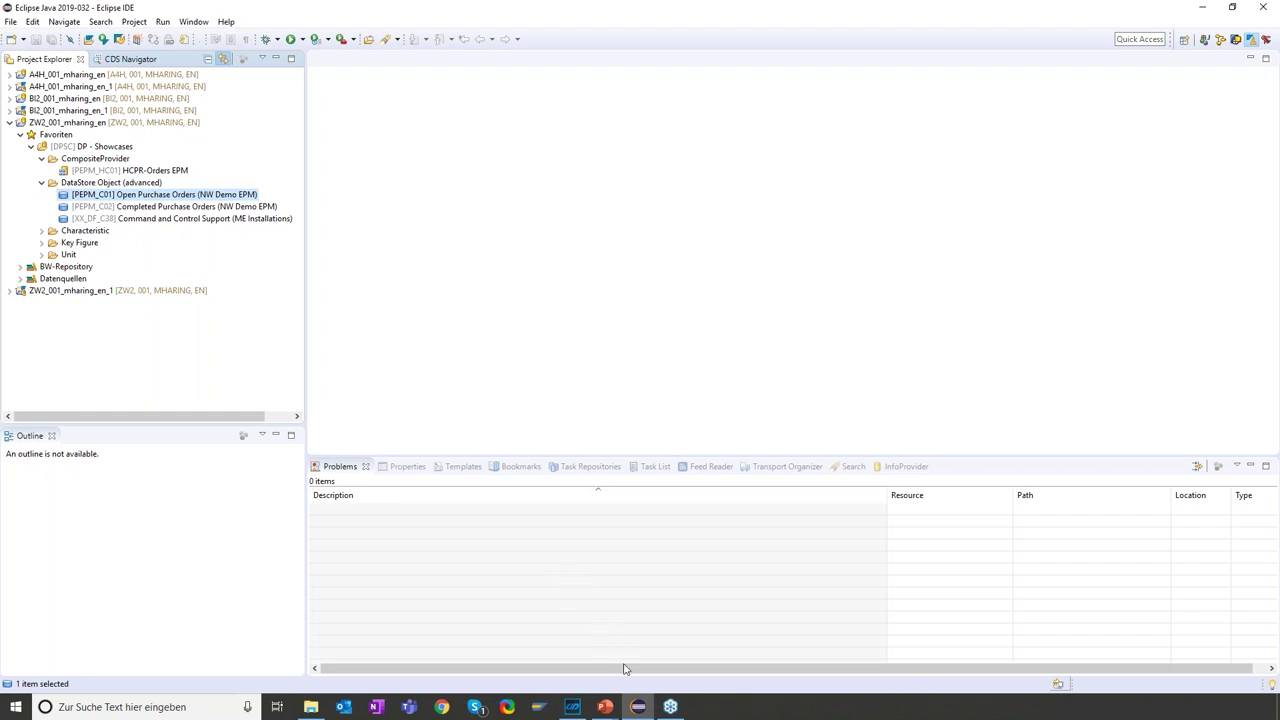
- Switch back to Docu Performer and close the SAP export and InfoProvider SAP import views
{"action": "left_click", "coordinate": [571, 707]}
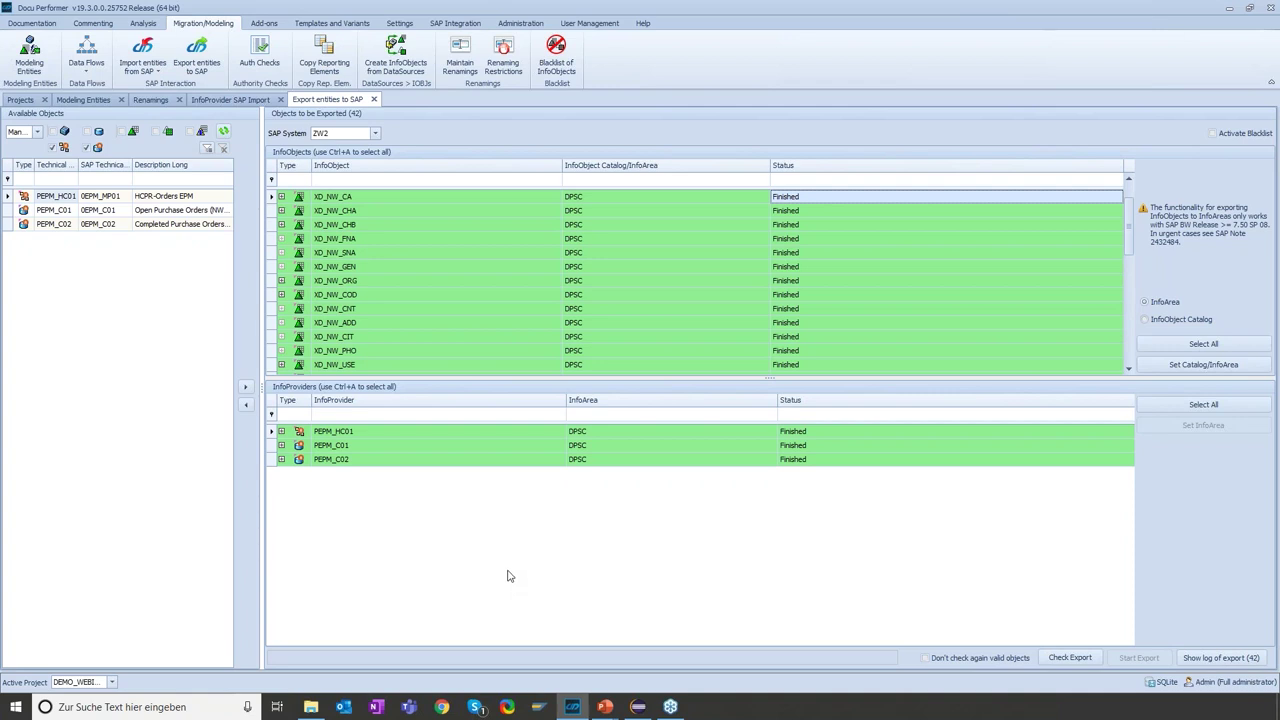
{"action": "left_click", "coordinate": [373, 99]}
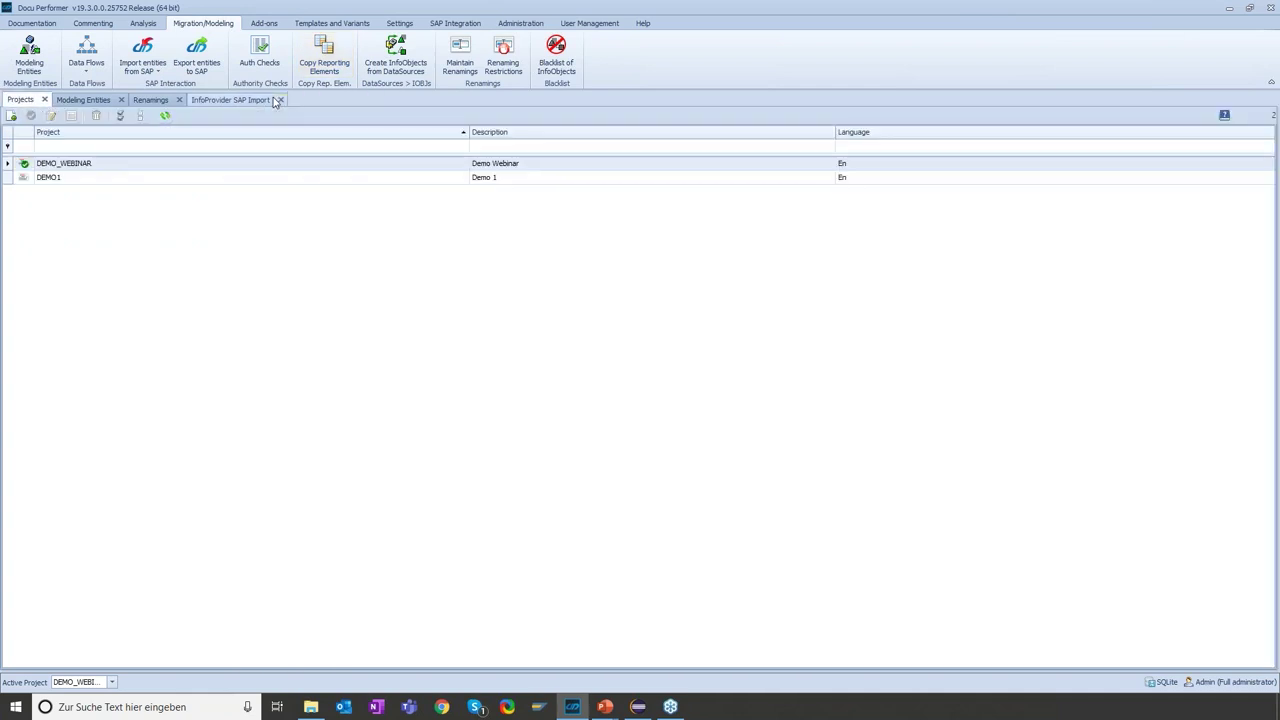
{"action": "left_click", "coordinate": [282, 100]}
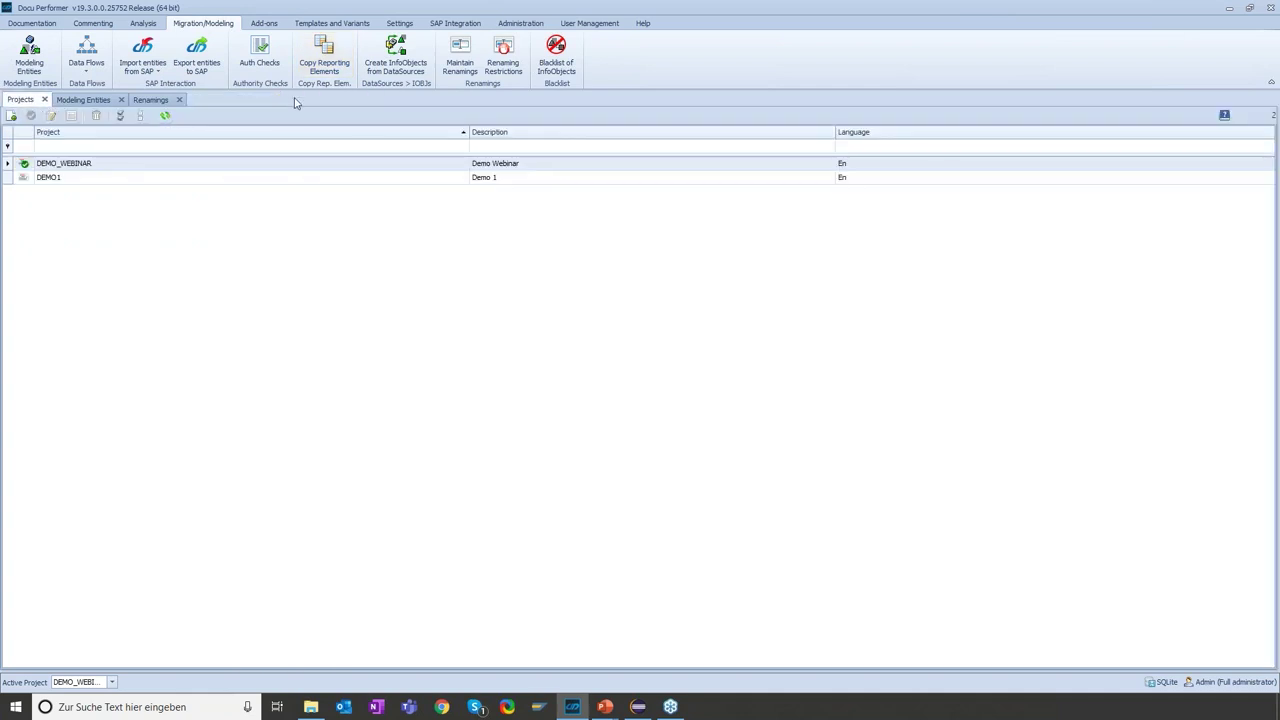
- Start copying reporting elements, choosing query XEPM_MP01_Q0001 from SAP system BI2 as the source by filtering the queries for XEPM
{"action": "left_click", "coordinate": [324, 56]}
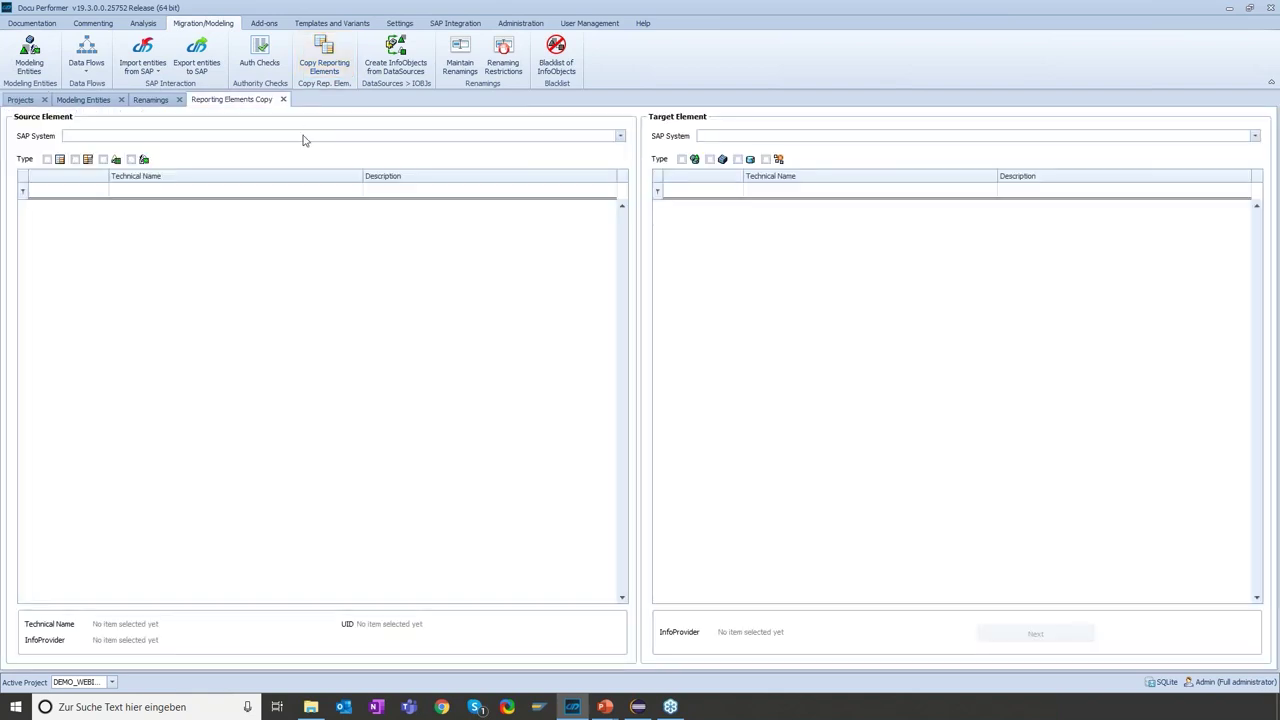
{"action": "left_click", "coordinate": [303, 137]}
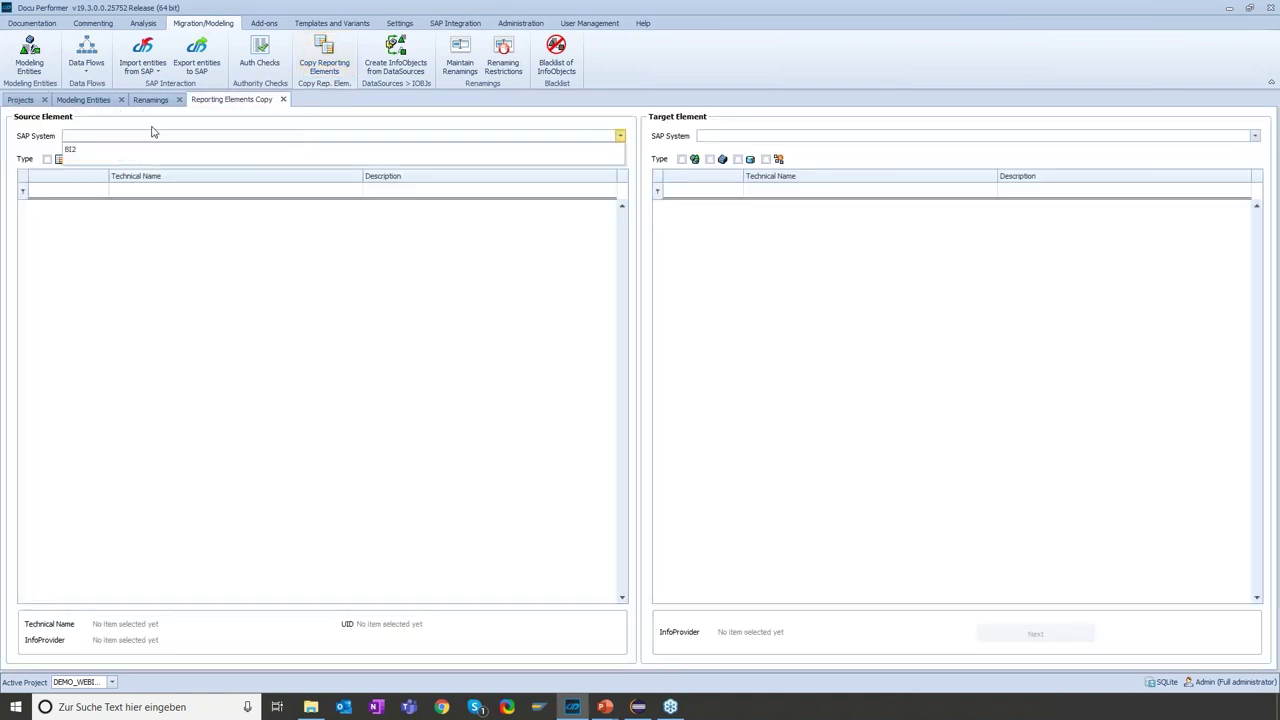
{"action": "left_click", "coordinate": [103, 150]}
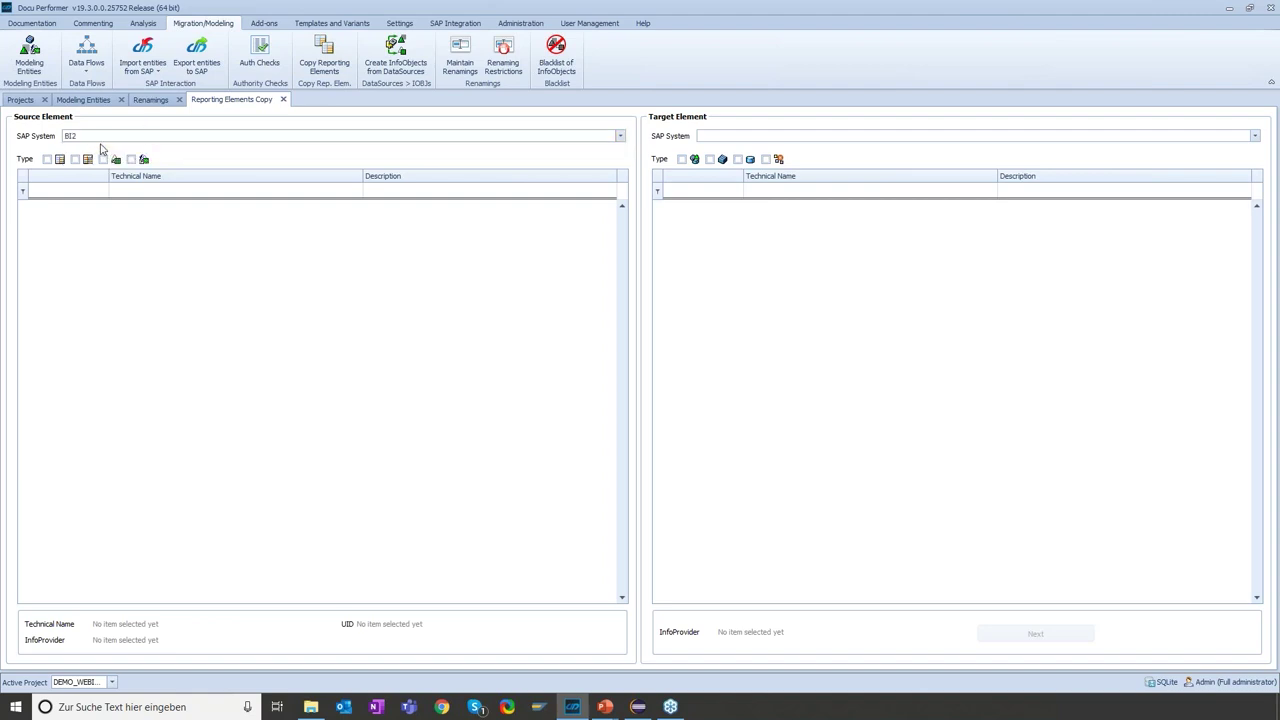
{"action": "left_click", "coordinate": [47, 159]}
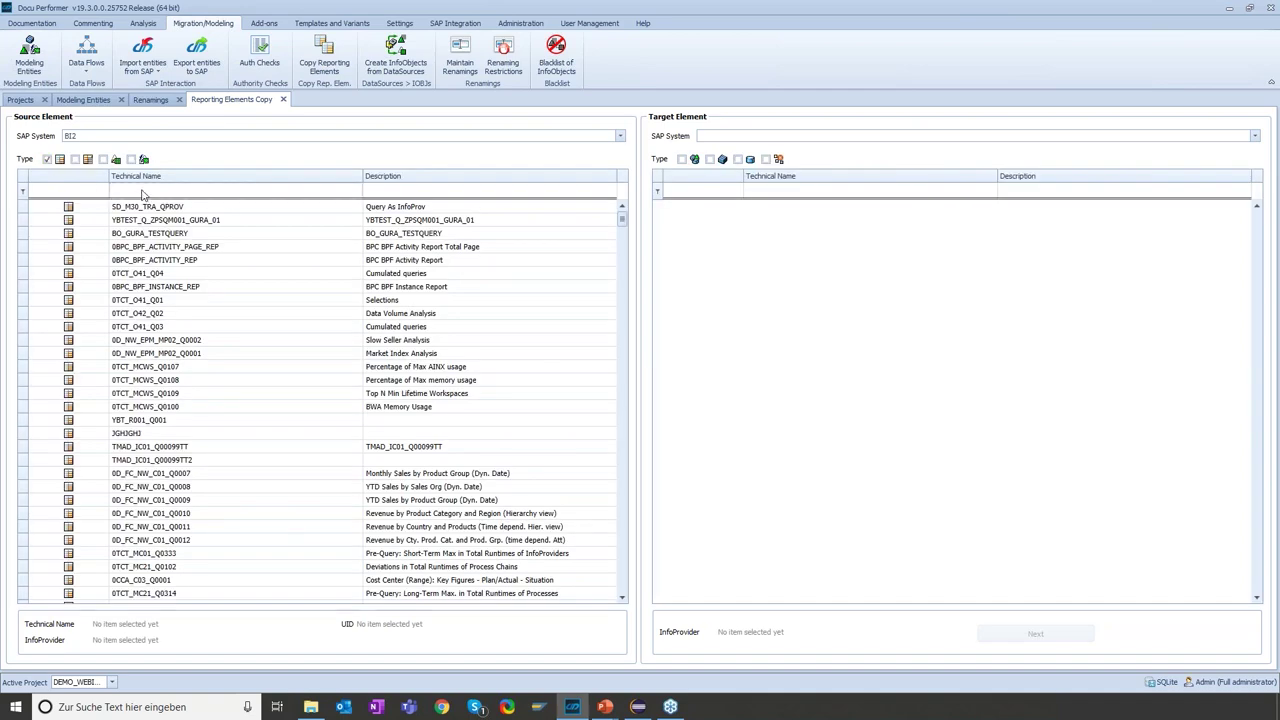
{"action": "left_click", "coordinate": [143, 191]}
{"action": "type", "text": "XEPM"}
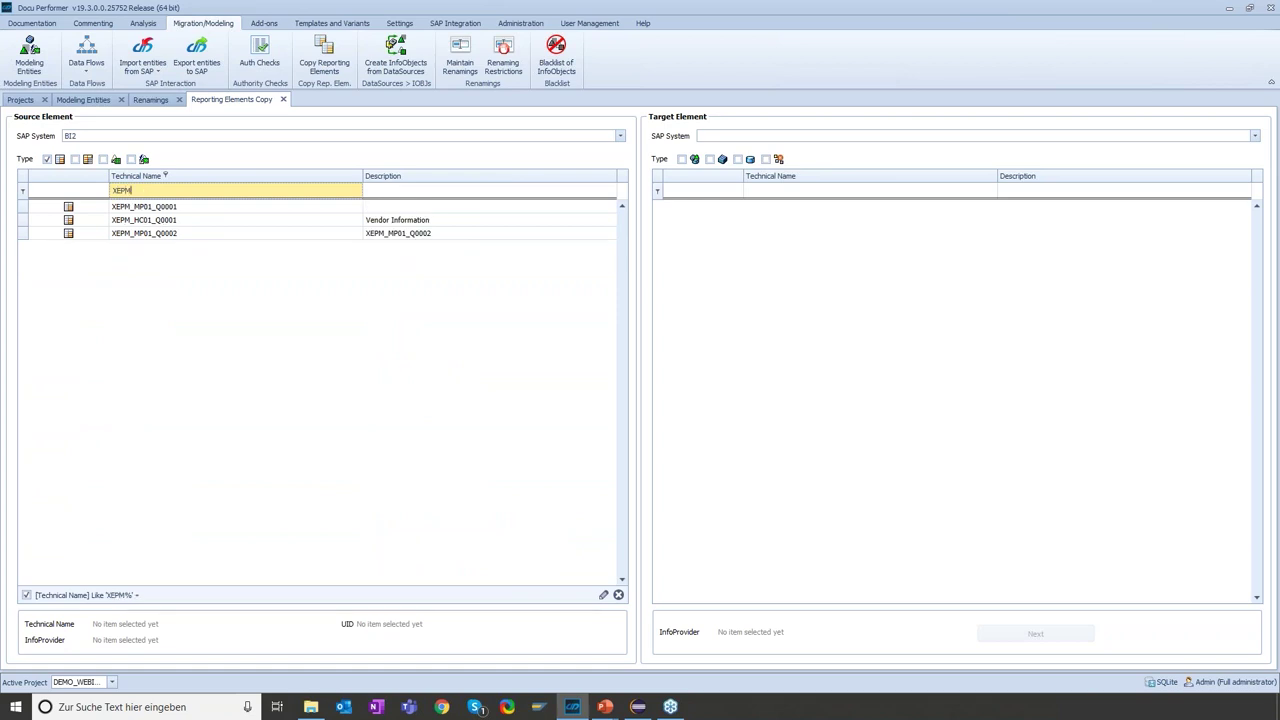
{"action": "left_click", "coordinate": [139, 208]}
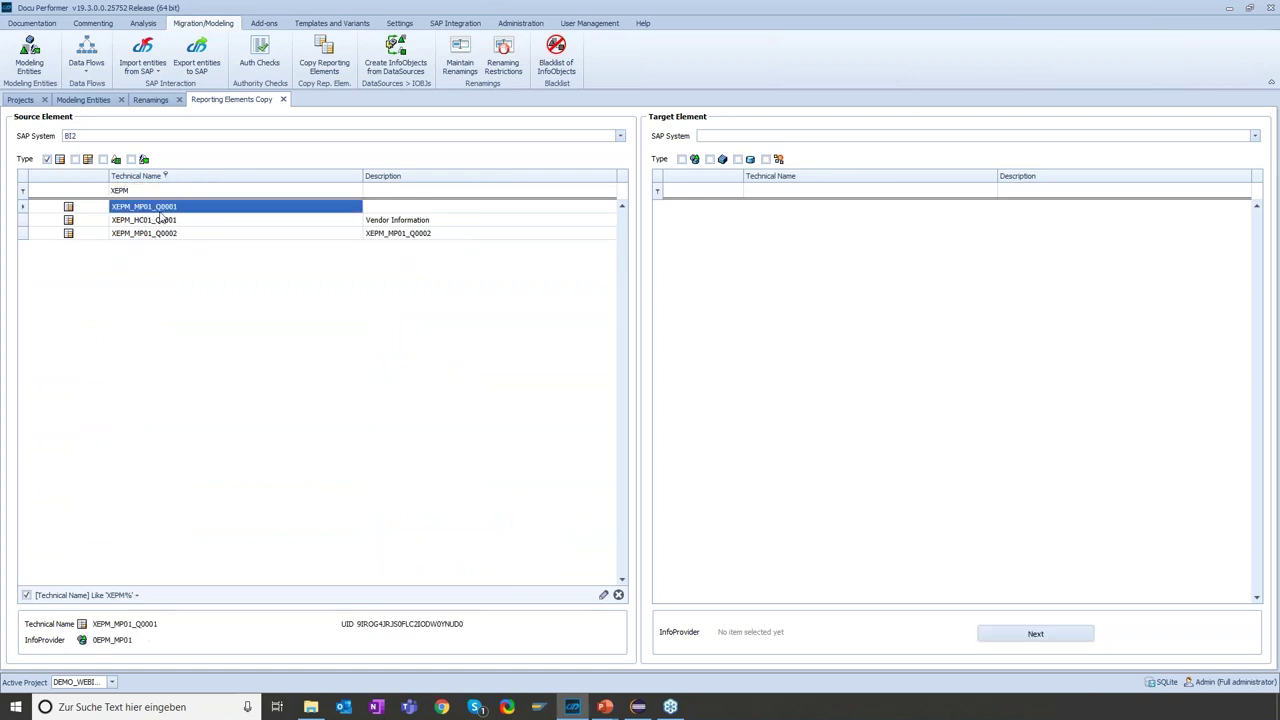
- Choose CompositeProvider PEPM_HC01 in SAP system ZW2 as the copy target, filtering for PEPM, and continue to the copy details
{"action": "left_click", "coordinate": [752, 140]}
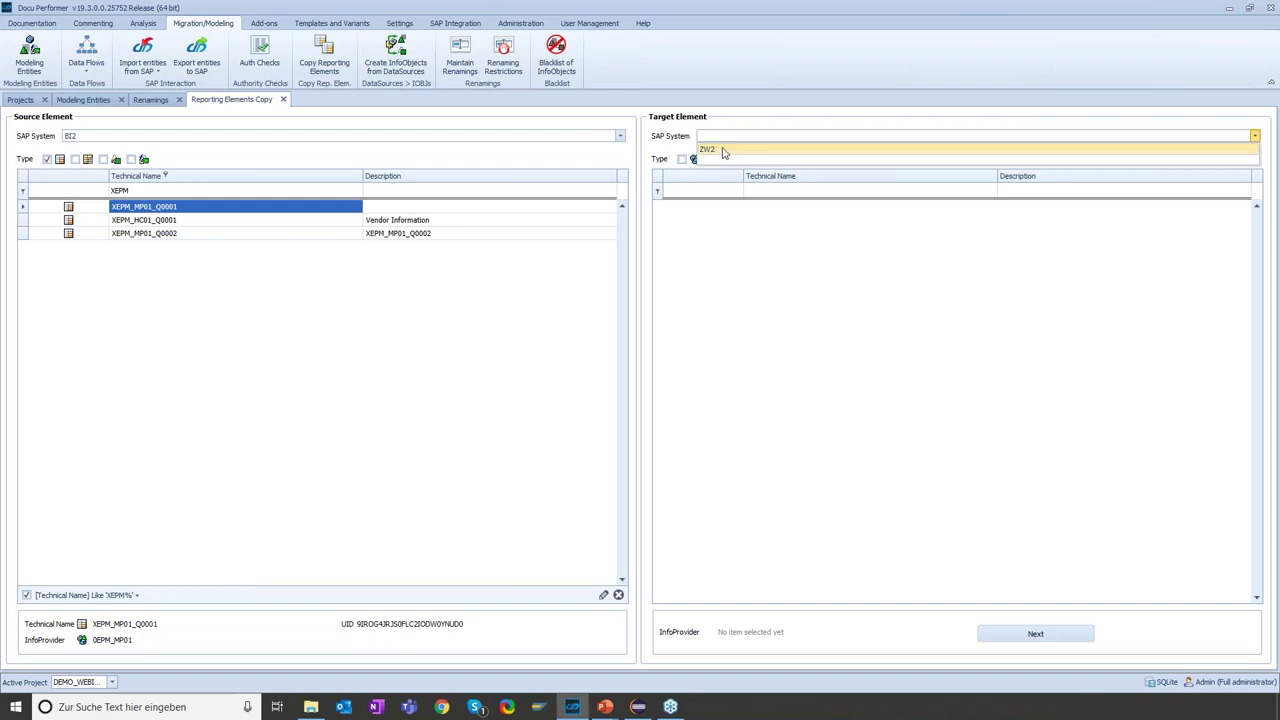
{"action": "left_click", "coordinate": [725, 152]}
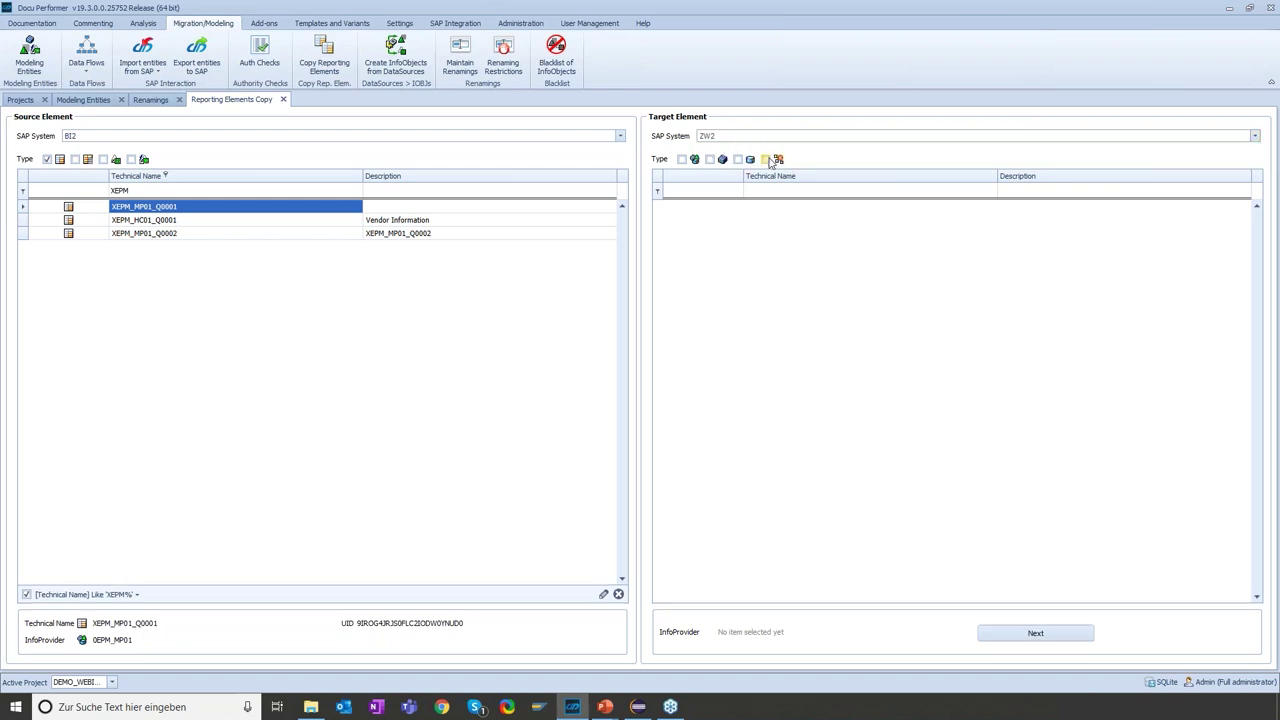
{"action": "left_click", "coordinate": [766, 160]}
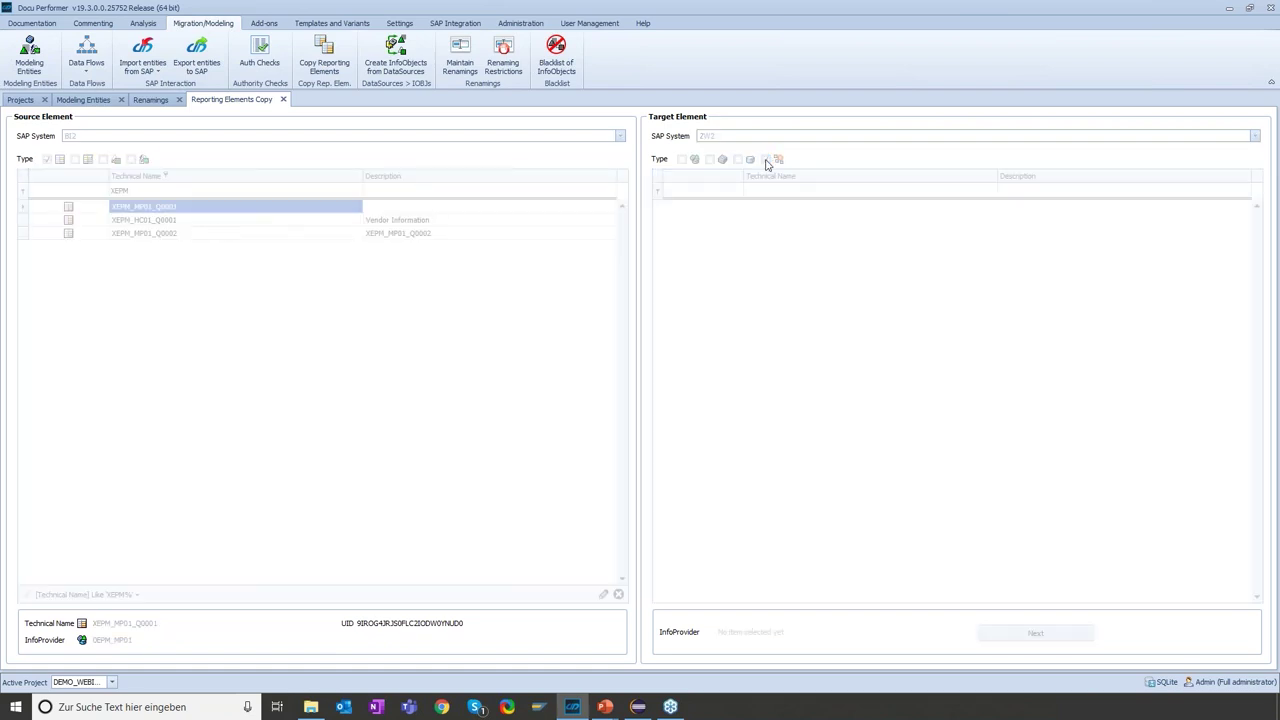
{"action": "left_click", "coordinate": [780, 191]}
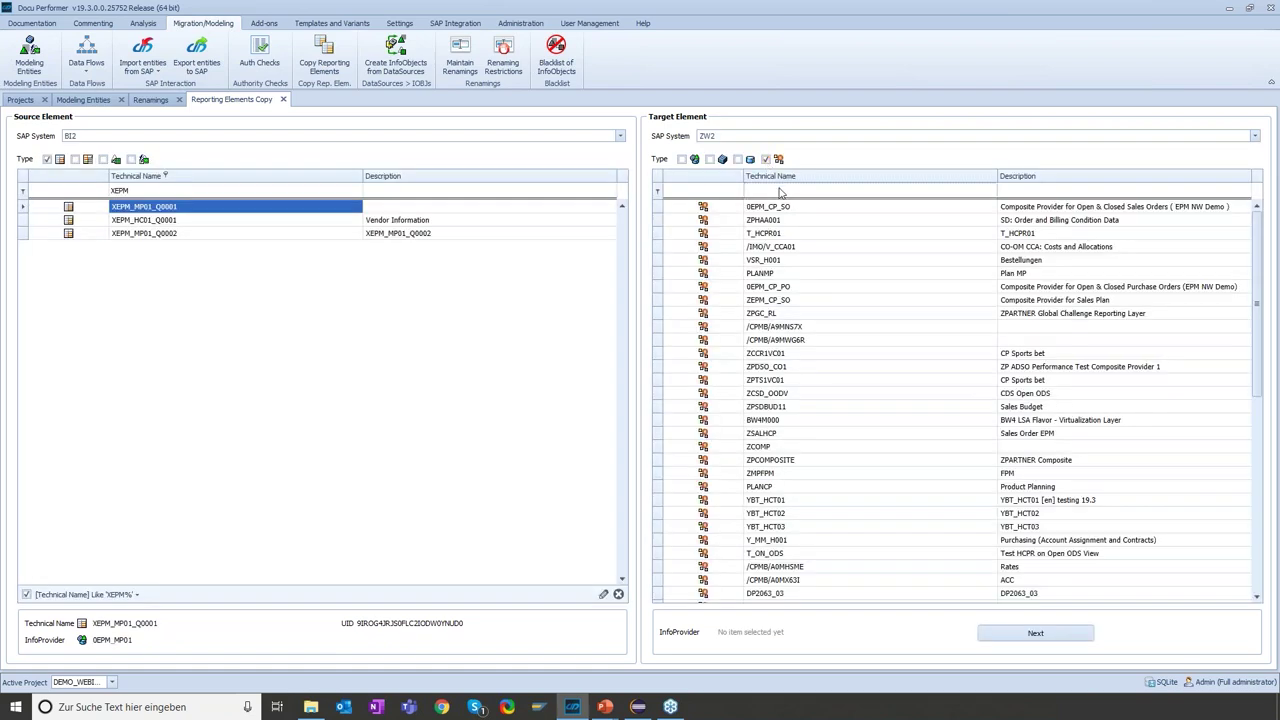
{"action": "type", "text": "PEPM"}
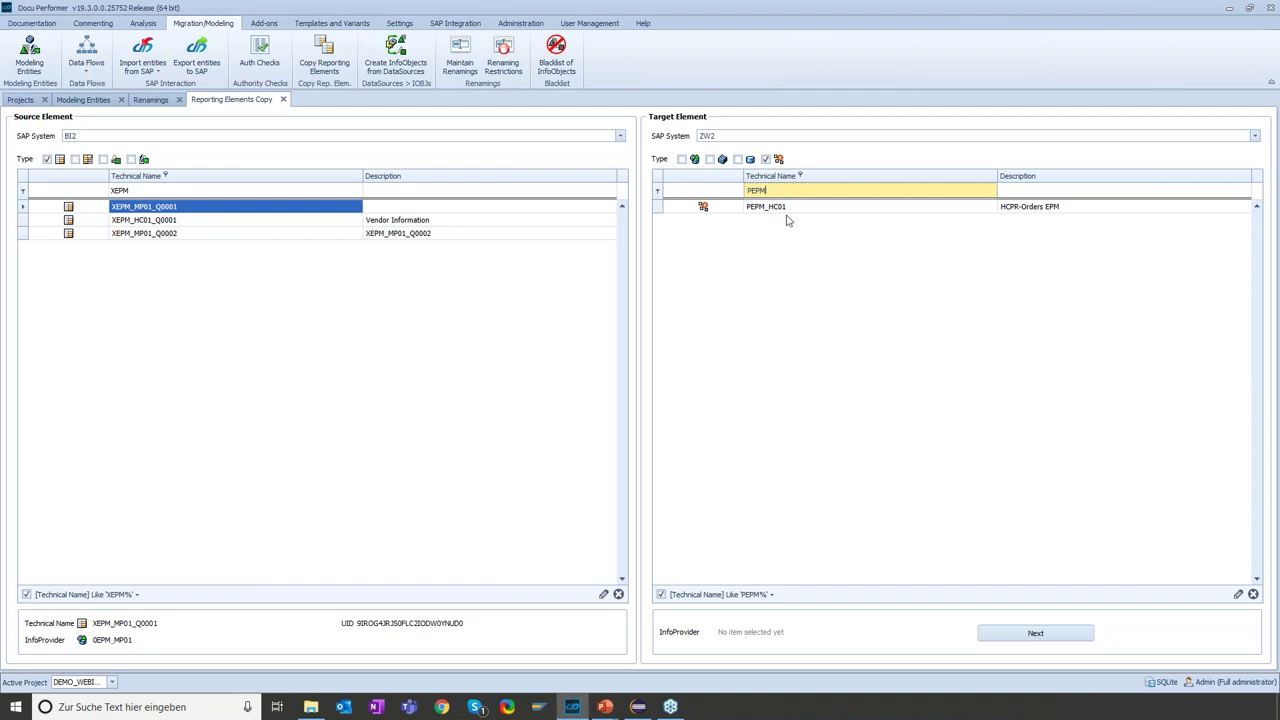
{"action": "left_click", "coordinate": [776, 208]}
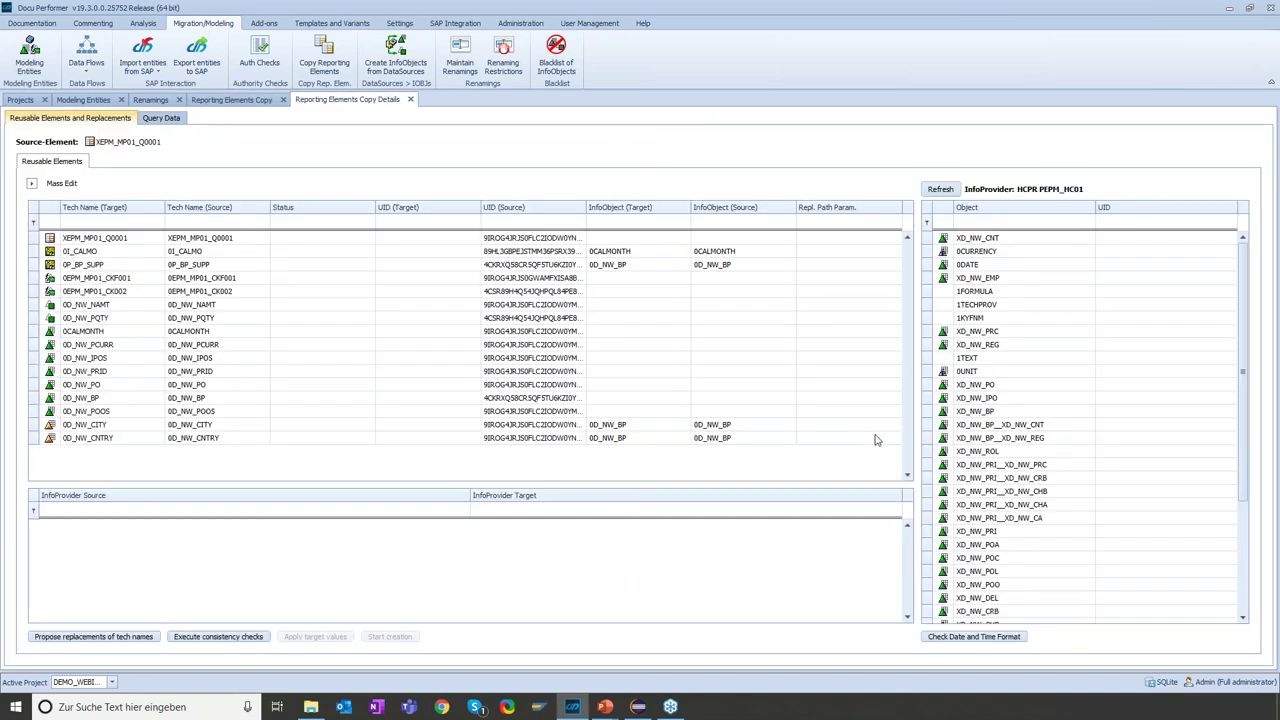
- Sort the reusable elements by source technical name in descending order and look over their source and target names
{"action": "left_click", "coordinate": [210, 266]}
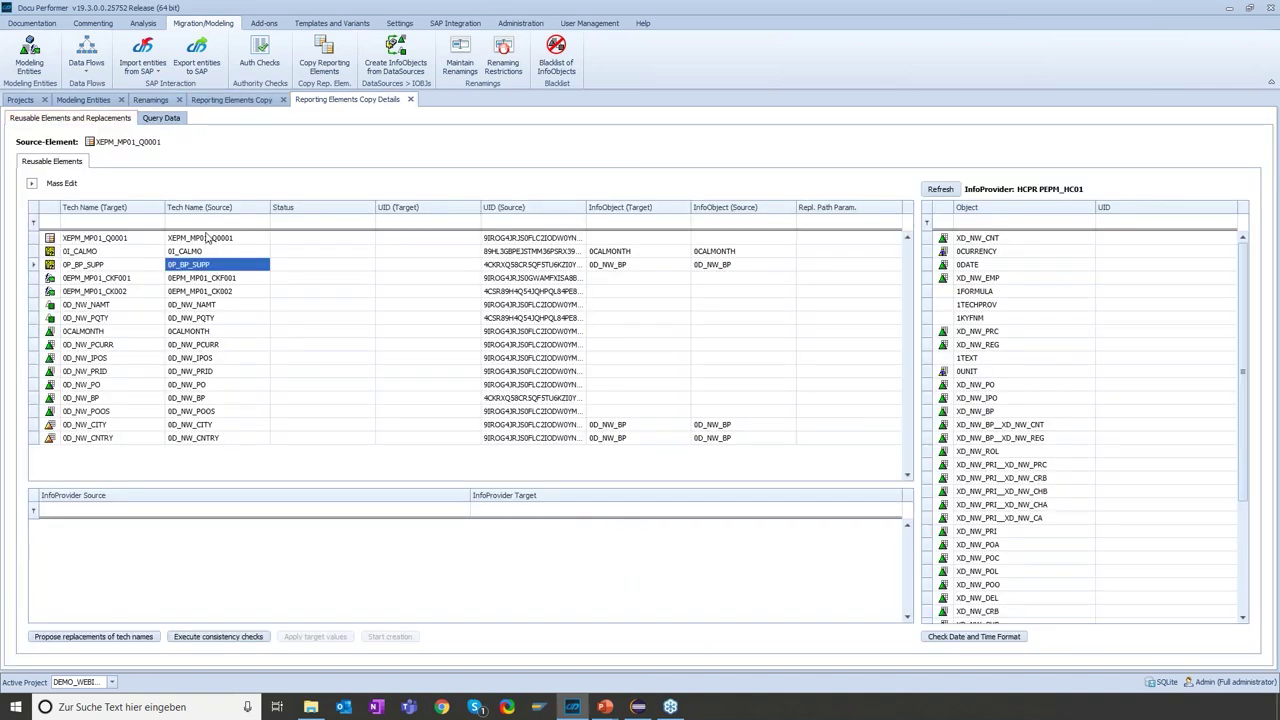
{"action": "left_click", "coordinate": [206, 208]}
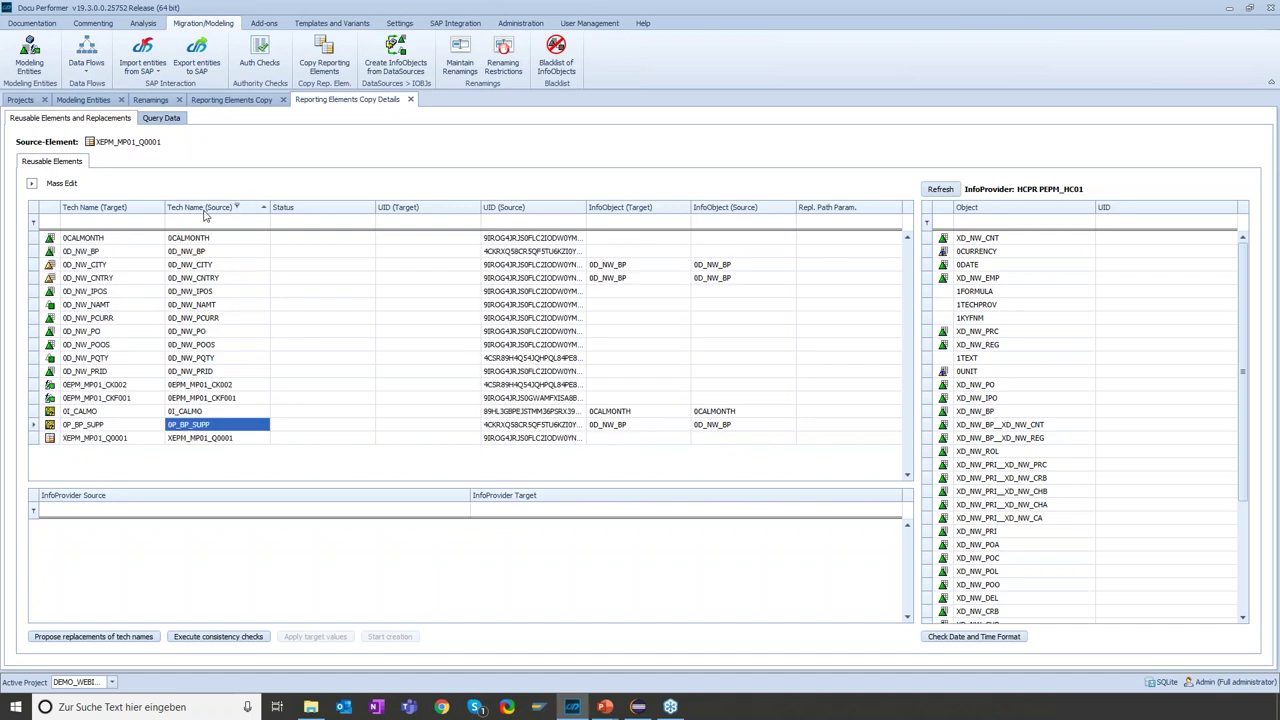
{"action": "left_click", "coordinate": [207, 210]}
{"action": "left_click_drag", "start_coordinate": [203, 291], "coordinate": [196, 336]}
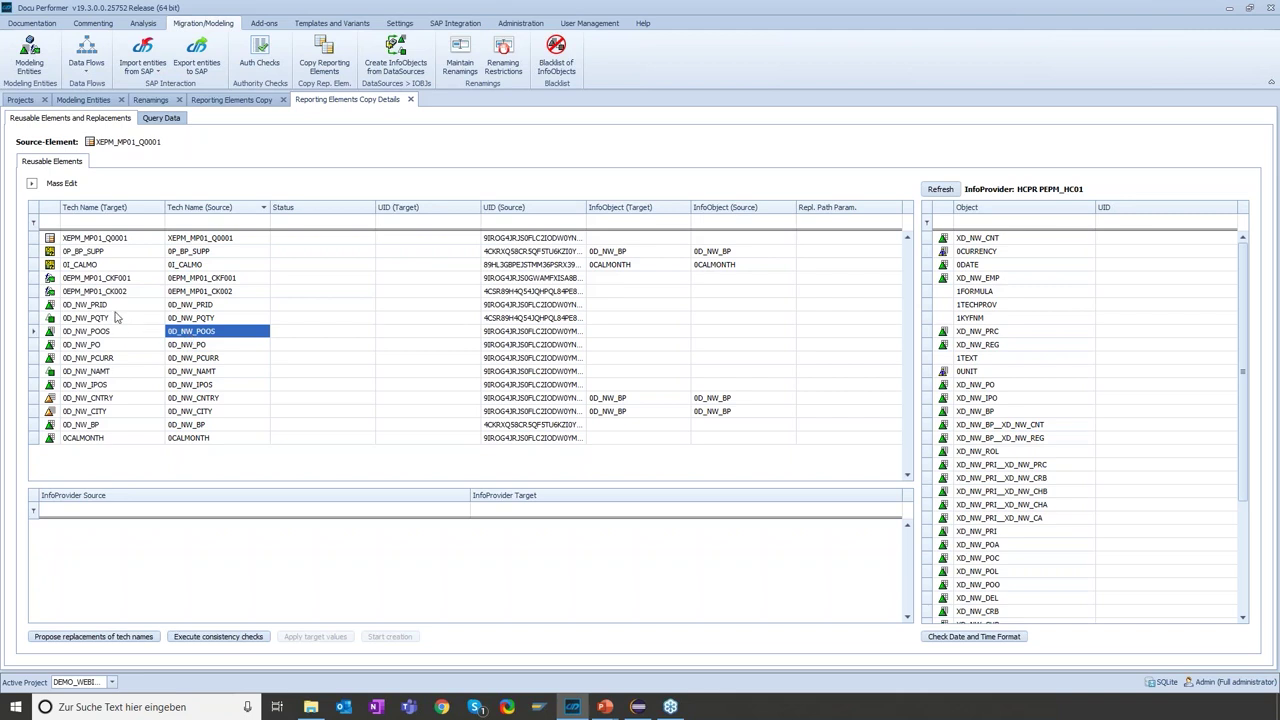
{"action": "left_click", "coordinate": [107, 278]}
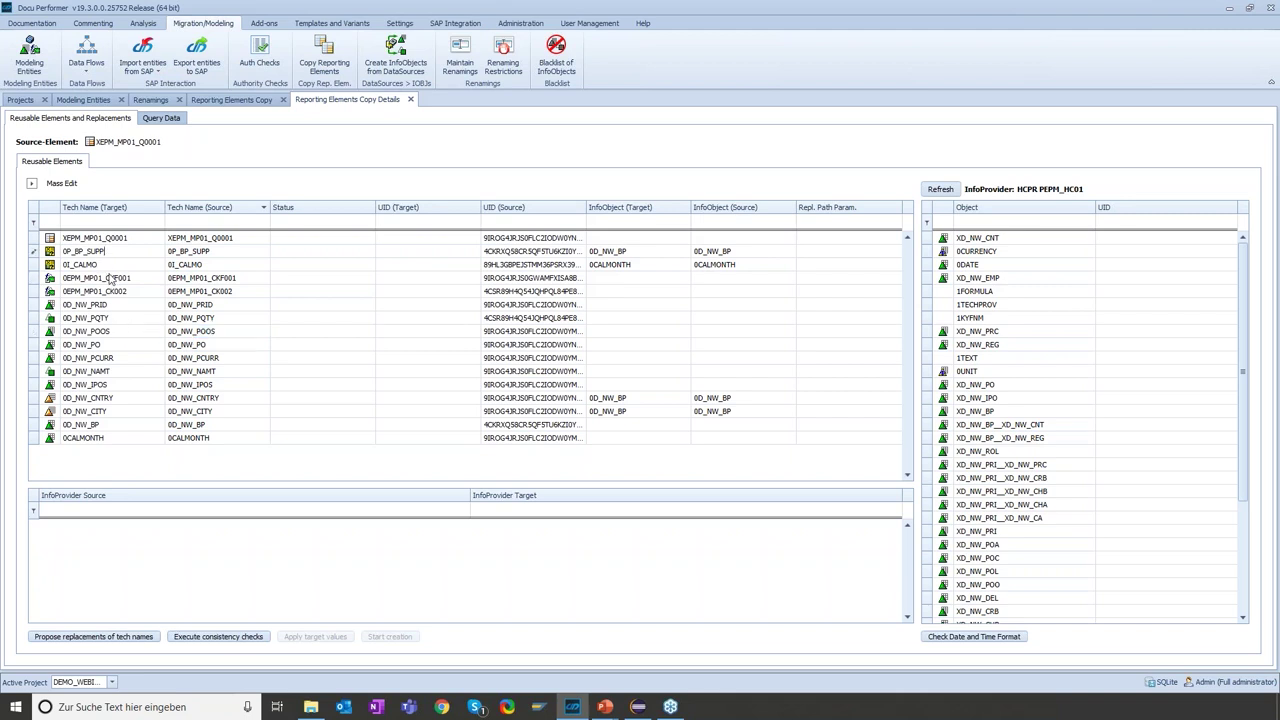
{"action": "left_click", "coordinate": [110, 316]}
{"action": "left_click", "coordinate": [118, 331]}
- Execute the consistency checks for the reusable elements and widen the Status column to show the full messages
{"action": "left_click", "coordinate": [250, 638]}
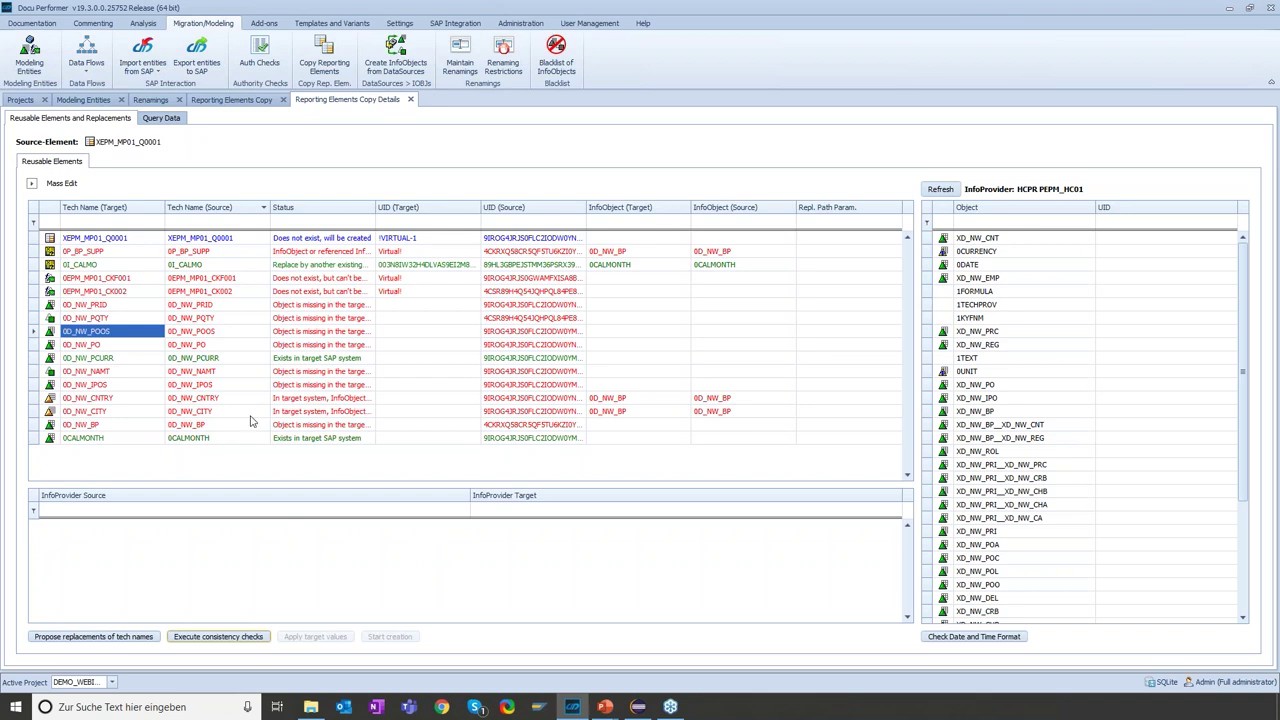
{"action": "left_click", "coordinate": [88, 305]}
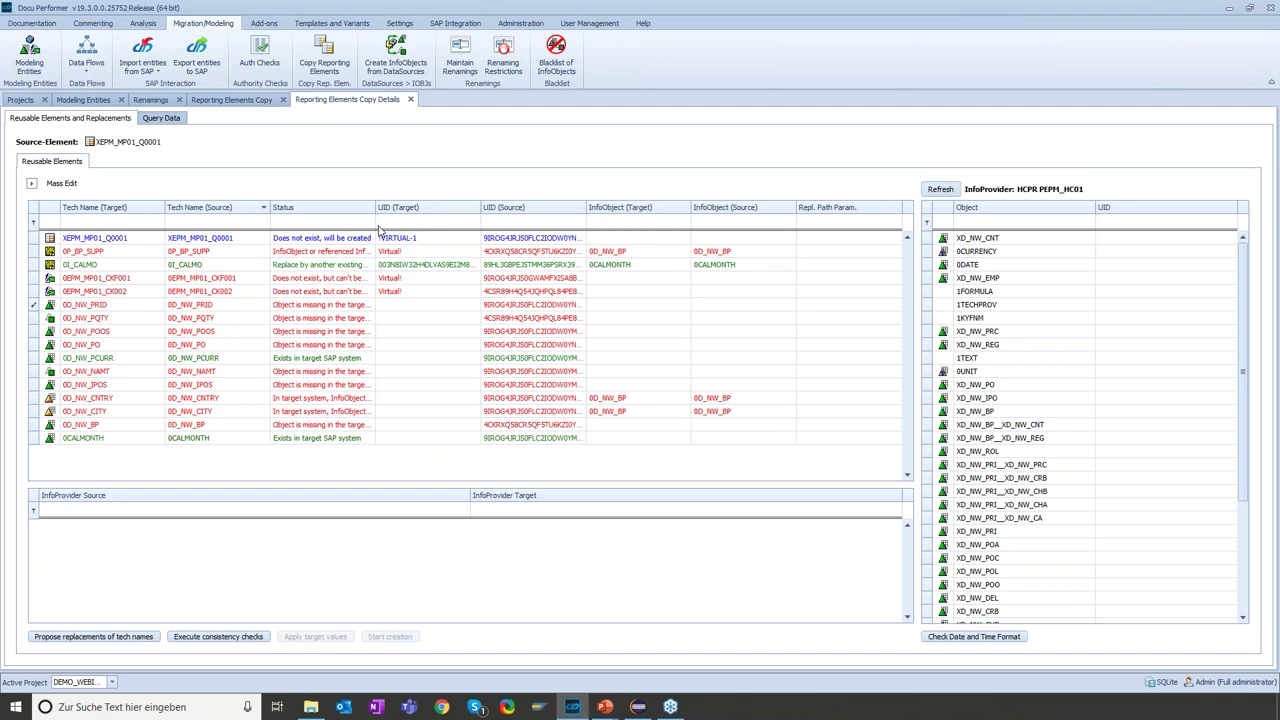
{"action": "left_click_drag", "start_coordinate": [376, 207], "coordinate": [515, 206]}
{"action": "left_click", "coordinate": [305, 376]}
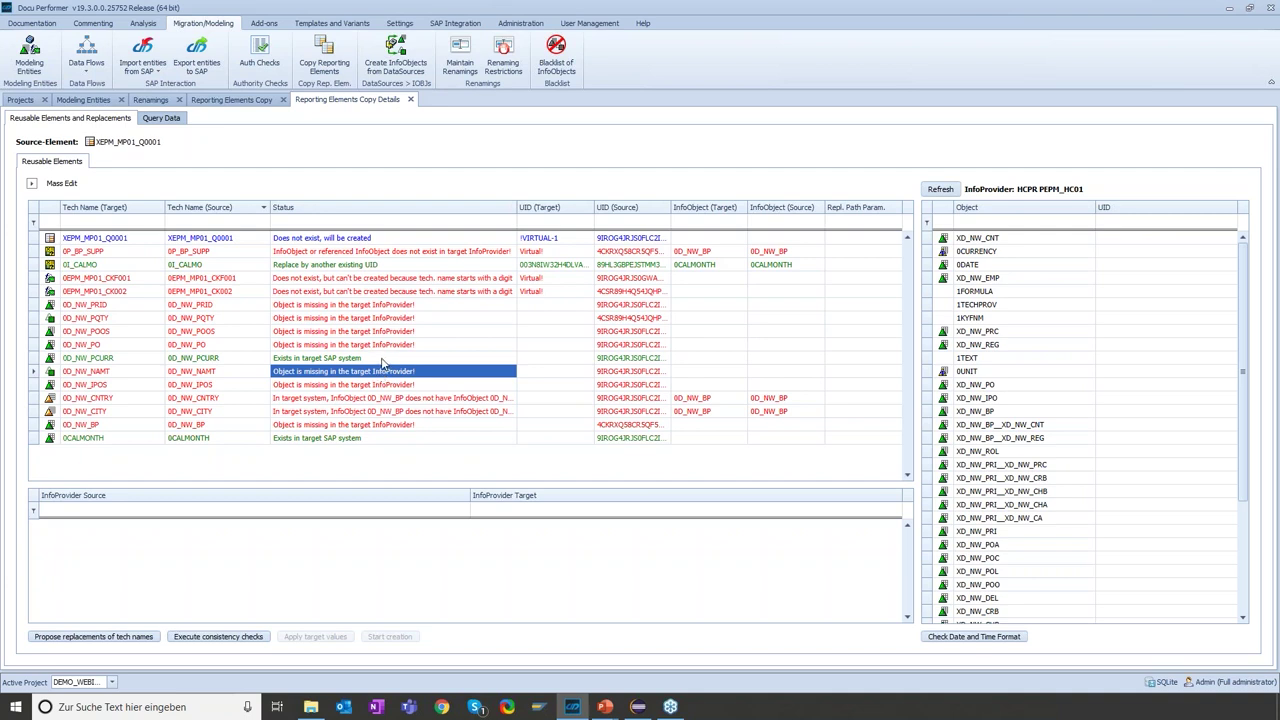
- Examine the consistency check messages of the calculated key figures 0EPM_MP01_CKF001 and 0EPM_MP01_CK002
{"action": "left_click", "coordinate": [357, 292]}
{"action": "key", "text": "Up"}
{"action": "key", "text": "Down"}
{"action": "key", "text": "Up"}
{"action": "key", "text": "Down"}
{"action": "key", "text": "Up"}
{"action": "key", "text": "Down"}
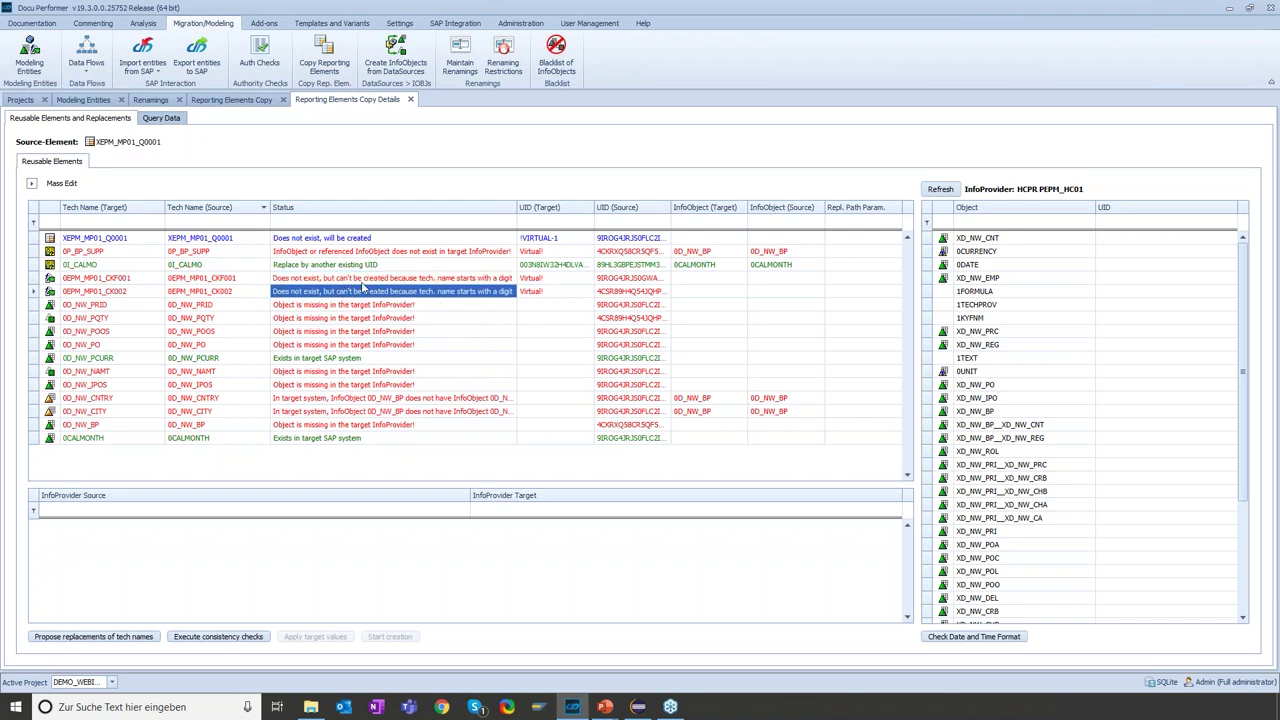
{"action": "key", "text": "Up"}
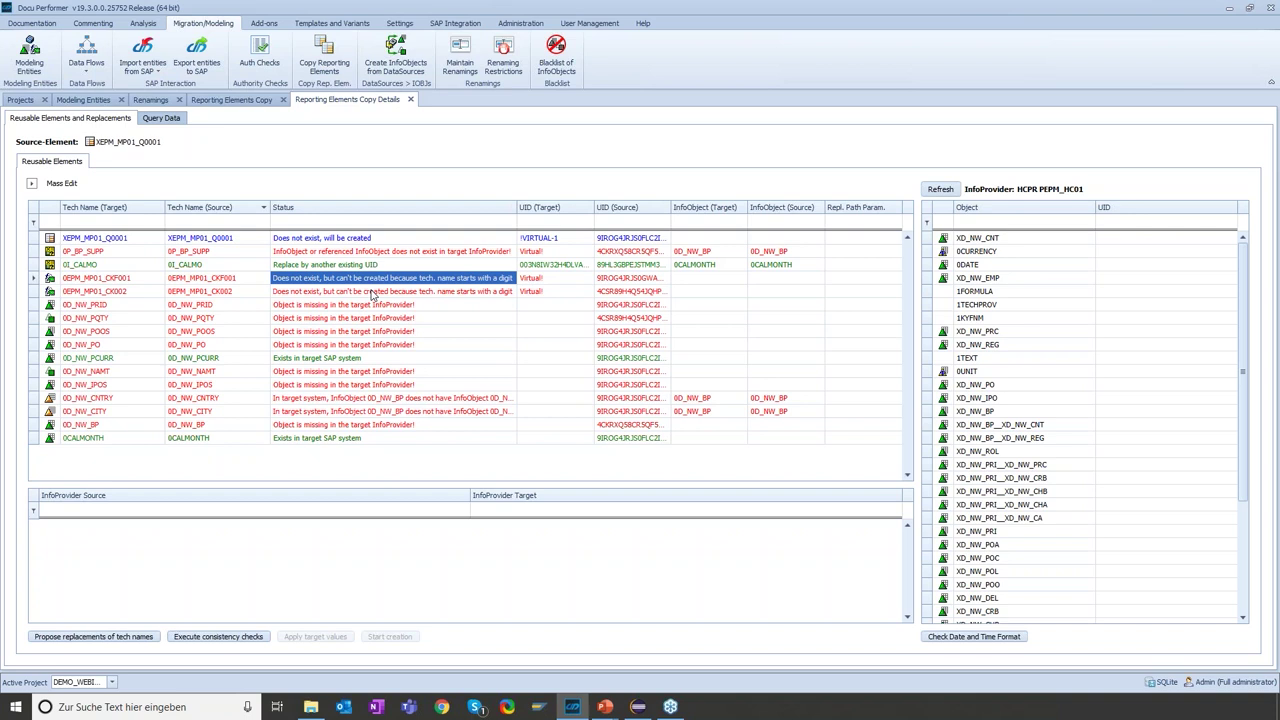
- Generate the proposed replacements for the target technical names of the query's reusable elements
{"action": "left_click", "coordinate": [200, 332]}
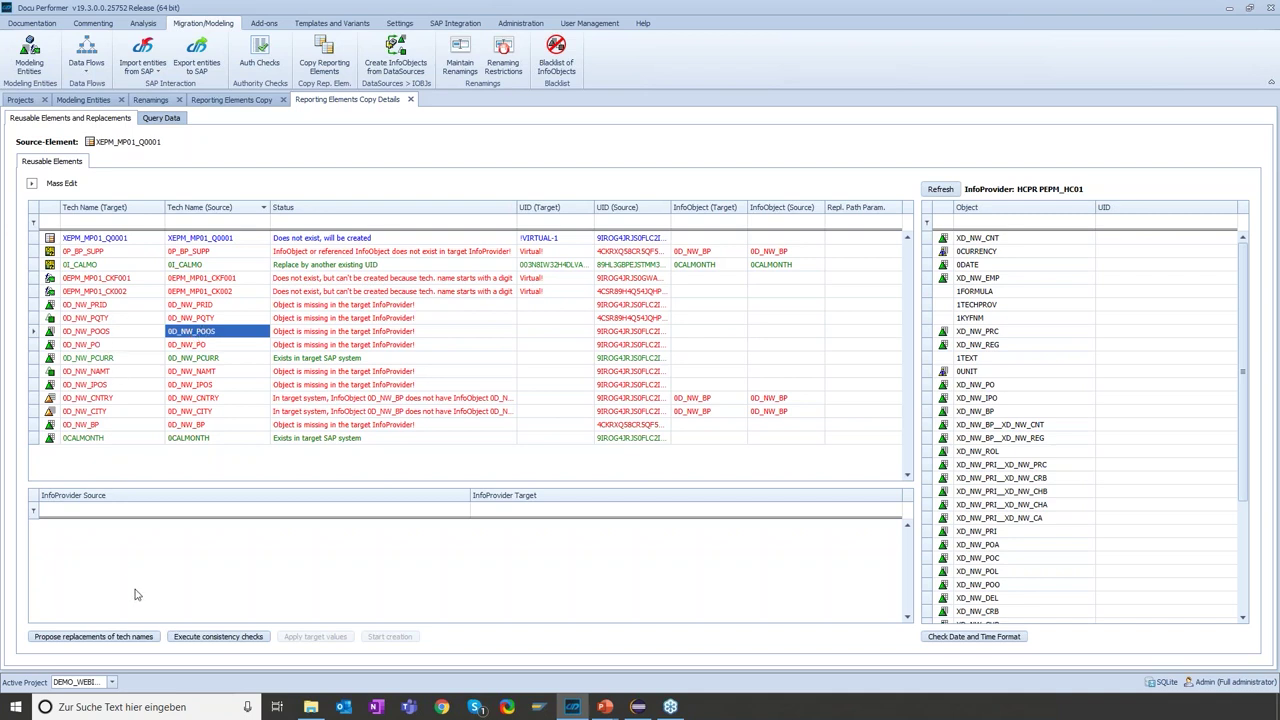
{"action": "left_click", "coordinate": [155, 641]}
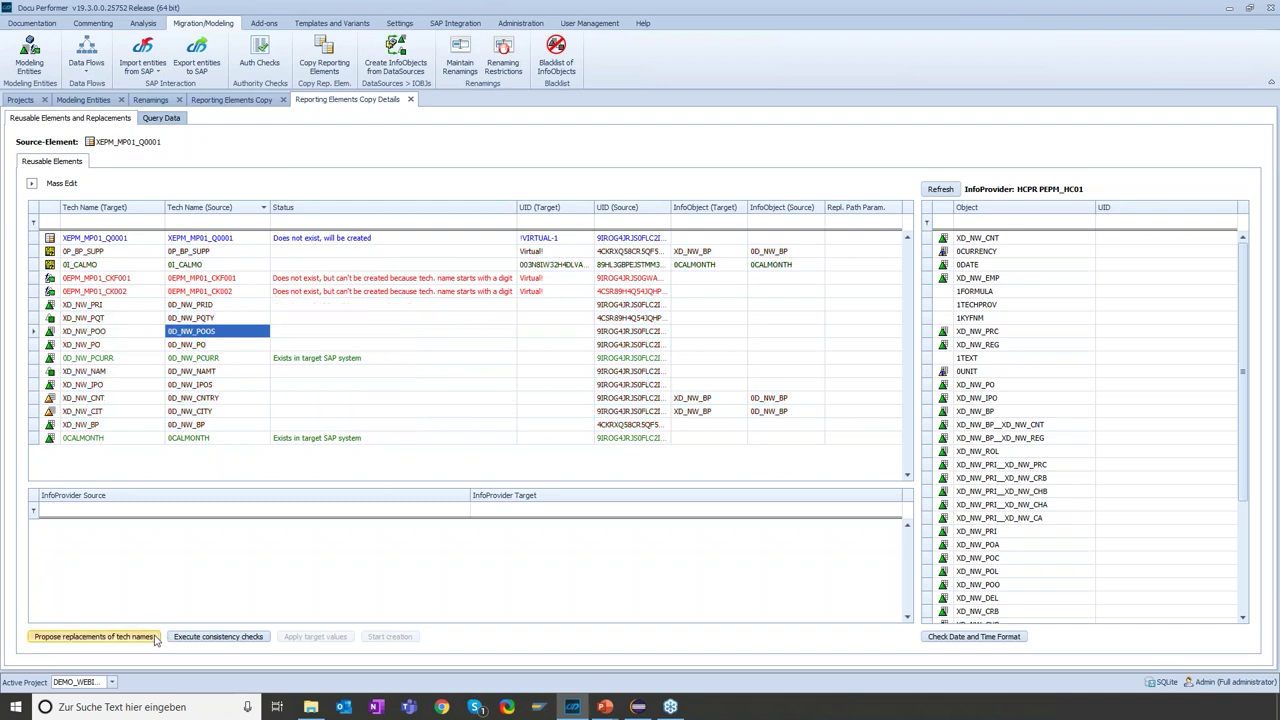
- Look over the proposed target technical names of the reusable elements and execute the consistency checks again
{"action": "left_click", "coordinate": [109, 427]}
{"action": "left_click", "coordinate": [118, 386]}
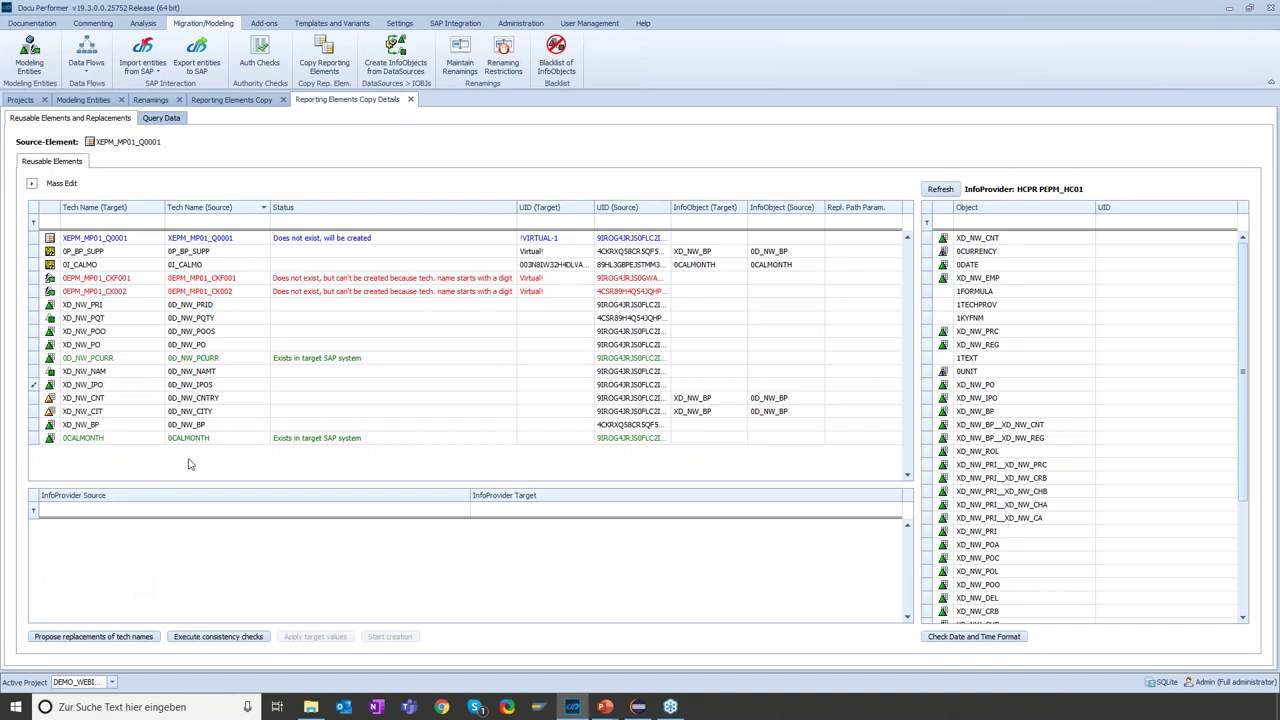
{"action": "left_click", "coordinate": [120, 428]}
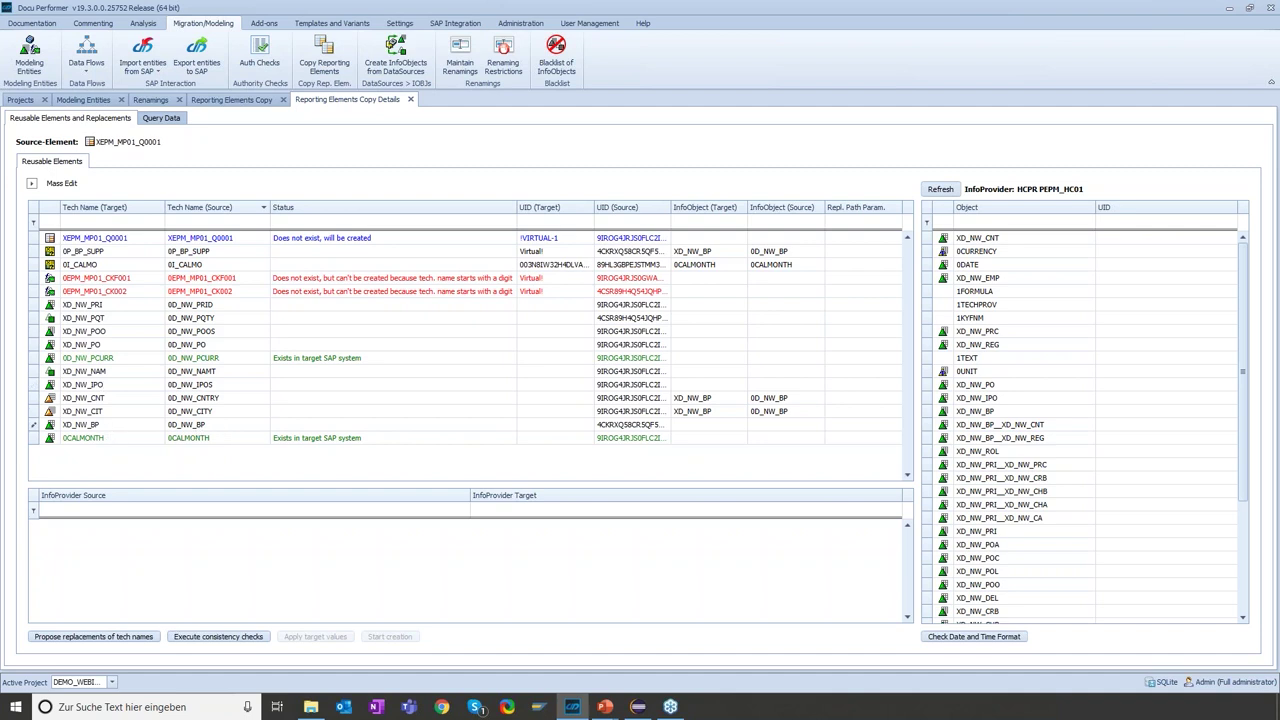
{"action": "left_click", "coordinate": [220, 411]}
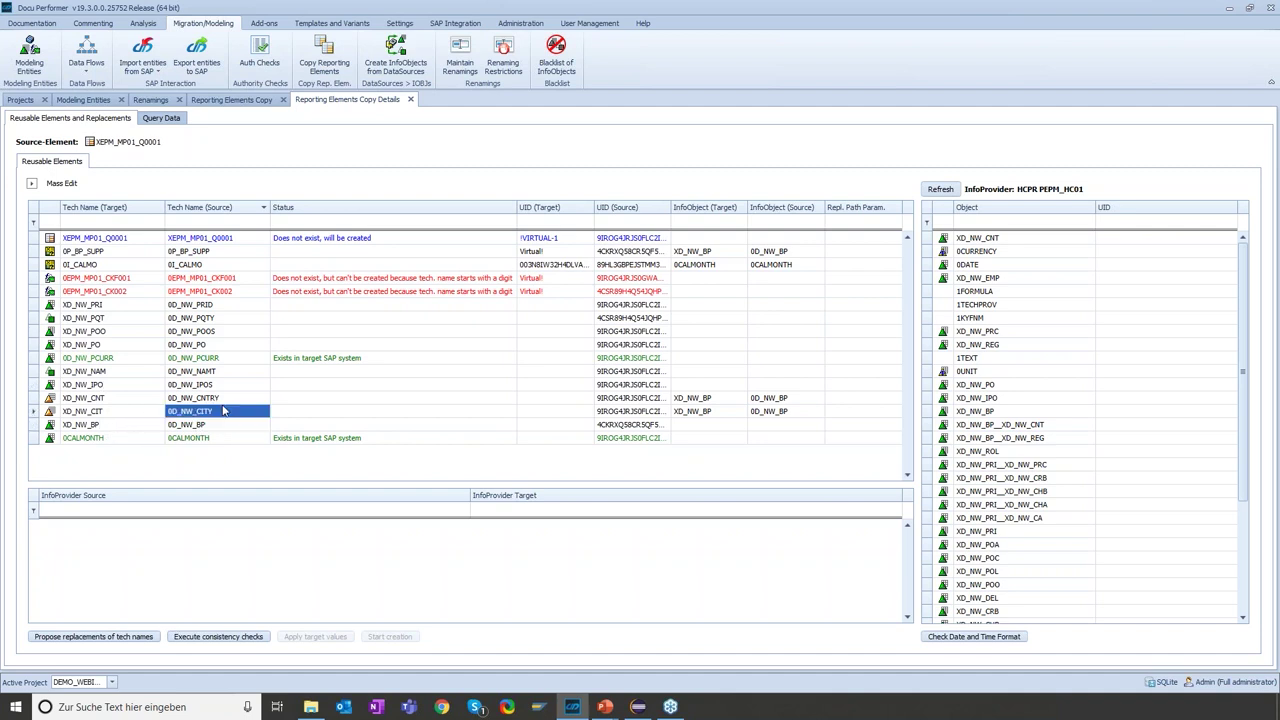
{"action": "left_click", "coordinate": [117, 373]}
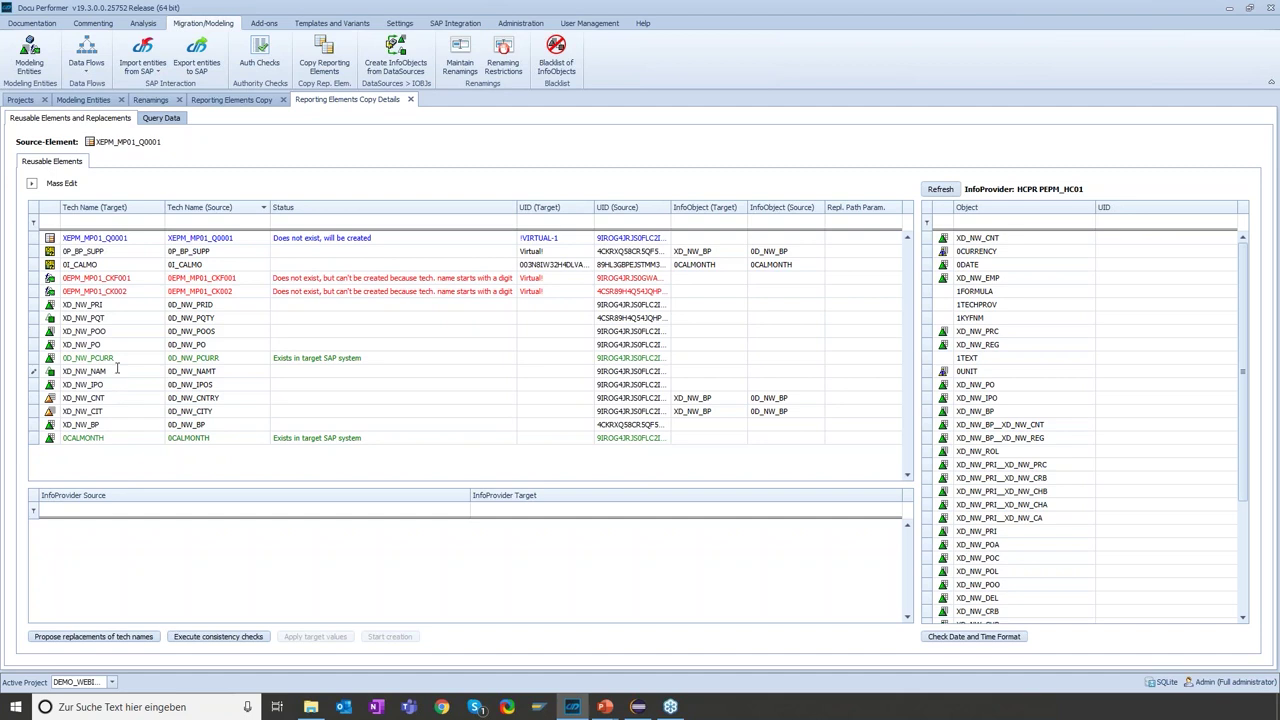
{"action": "left_click", "coordinate": [266, 637]}
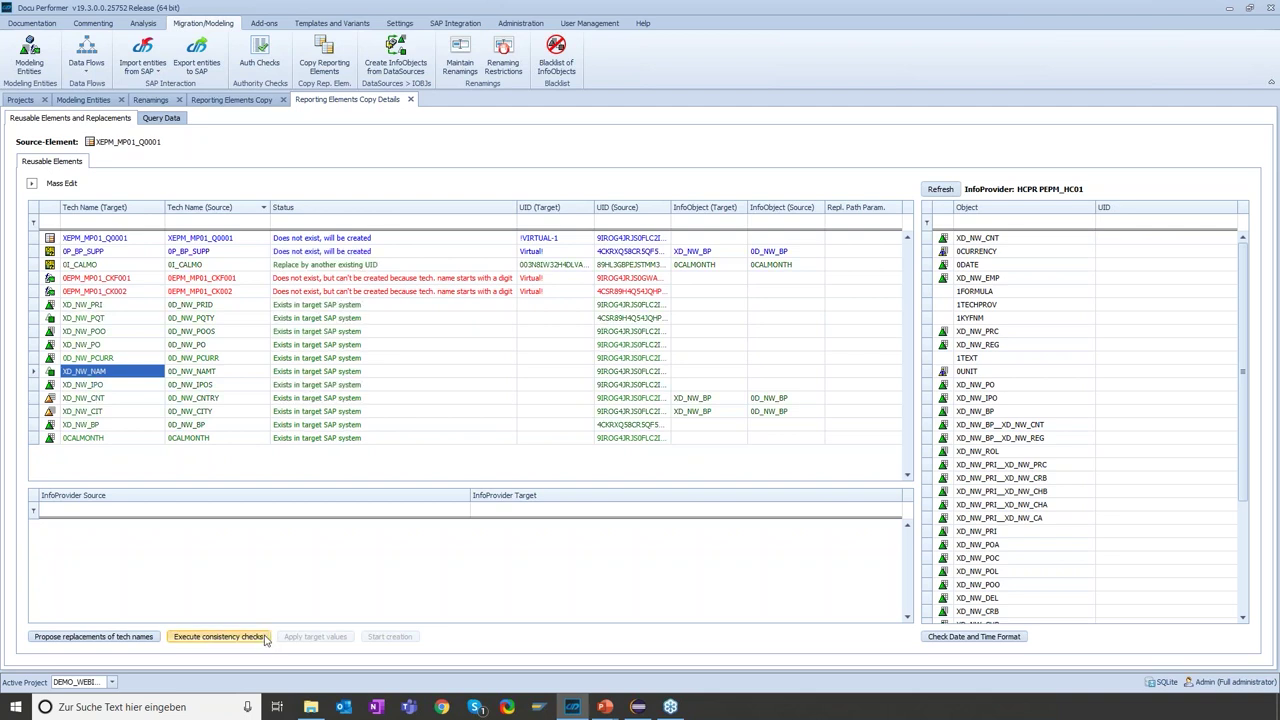
- Rename the targets of the two calculated key figures to XEPM_MP01_CKF001 and XEPM_MP01_CK002
{"action": "left_click", "coordinate": [70, 278]}
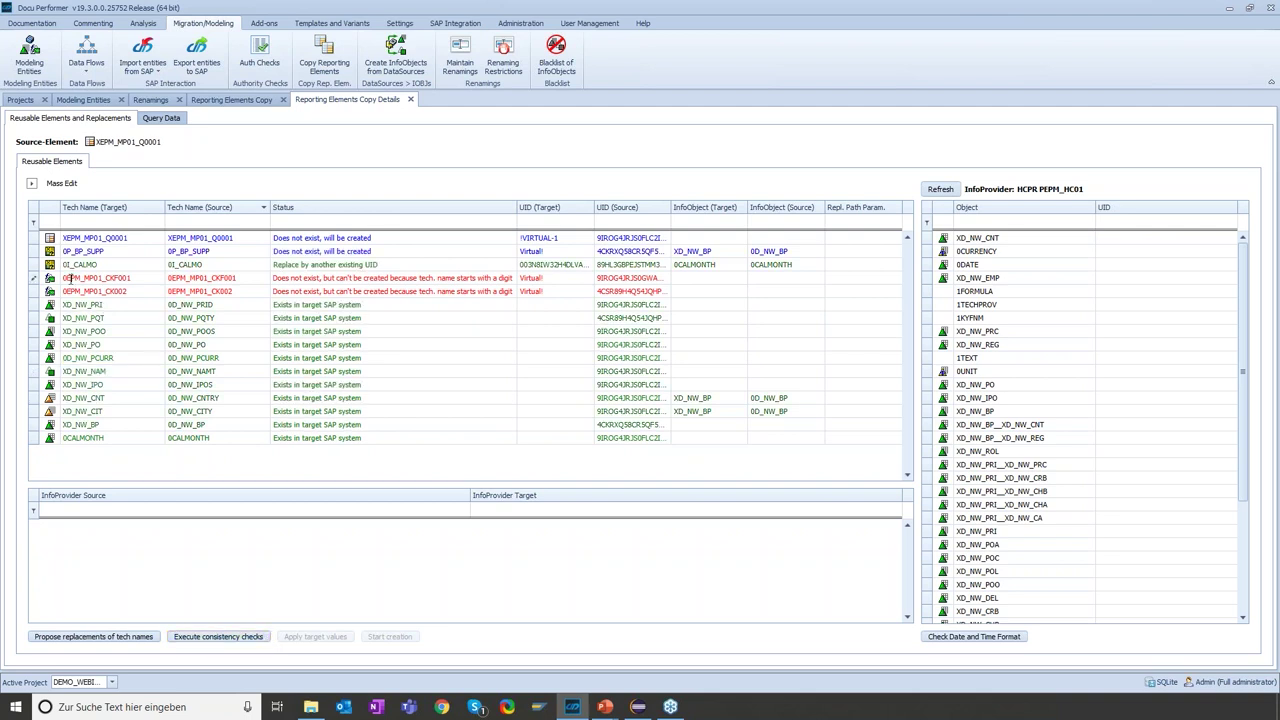
{"action": "key", "text": "Home"}
{"action": "key", "text": "Delete"}
{"action": "type", "text": "X"}
{"action": "left_click", "coordinate": [66, 291]}
{"action": "key", "text": "Home"}
{"action": "key", "text": "Delete"}
{"action": "type", "text": "X"}
- Rename the targets of the two variables to XP_BP_SUPP and XI_CALMO and execute the consistency checks
{"action": "left_click", "coordinate": [75, 252]}
{"action": "left_click", "coordinate": [70, 264]}
{"action": "left_click", "coordinate": [262, 637]}
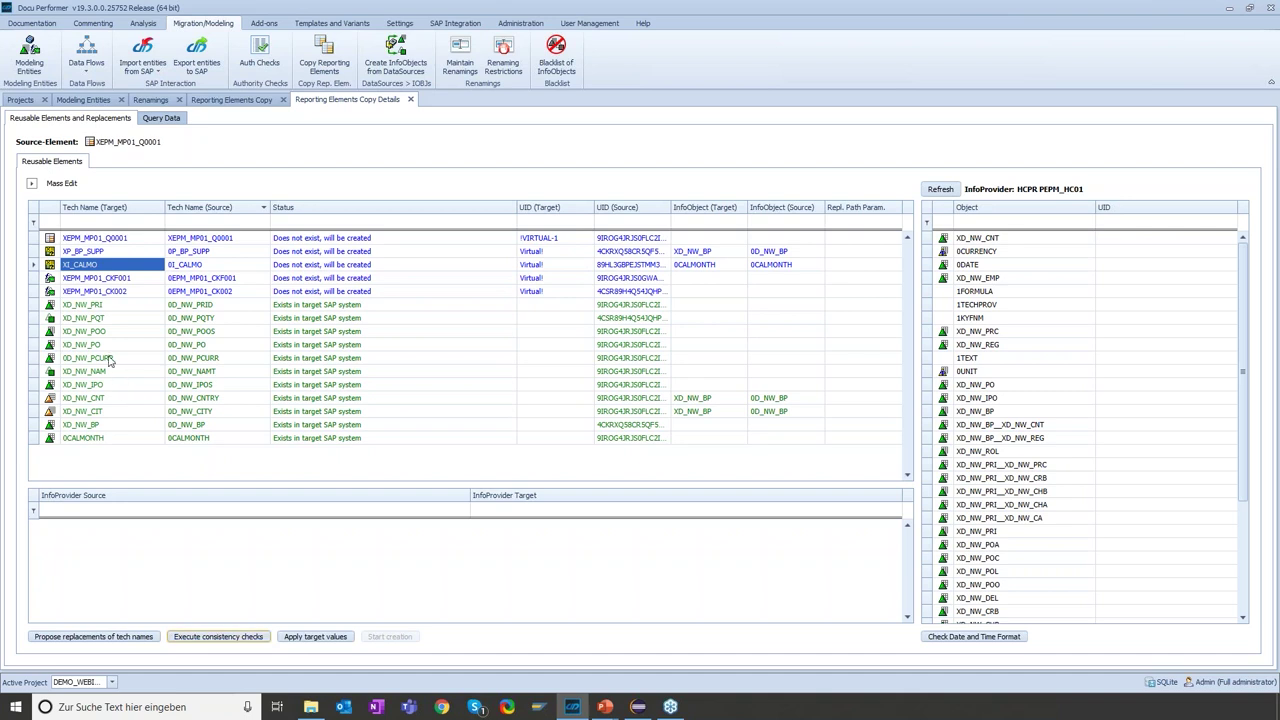
{"action": "left_click", "coordinate": [92, 318]}
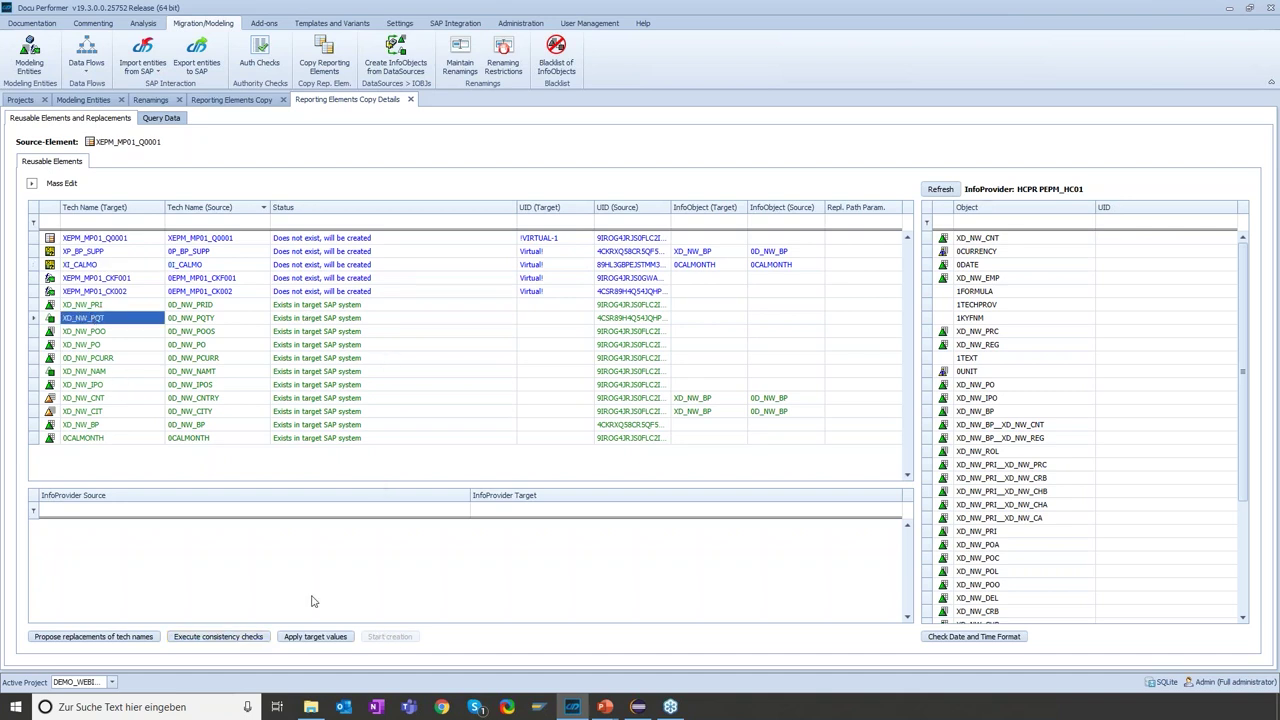
- Apply the target values to the reusable elements and create the copied query XEPM_MP01_Q0001 in the target system
{"action": "left_click", "coordinate": [349, 638]}
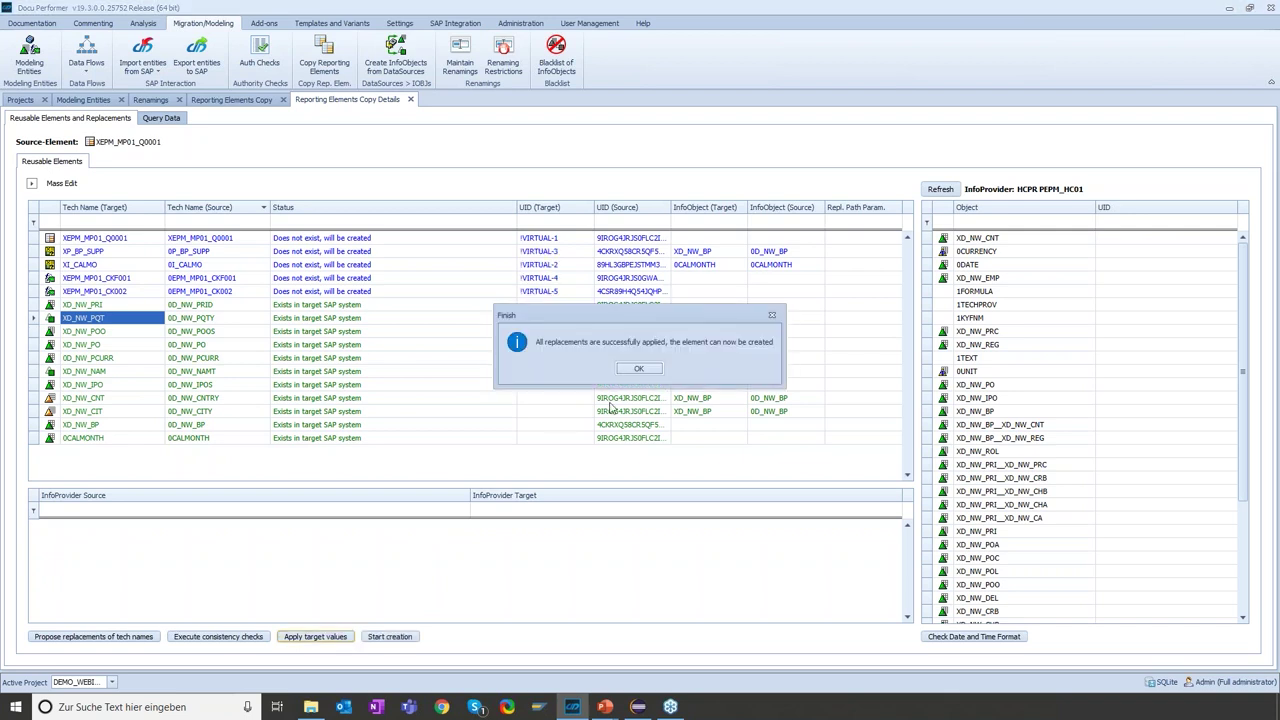
{"action": "left_click", "coordinate": [640, 369]}
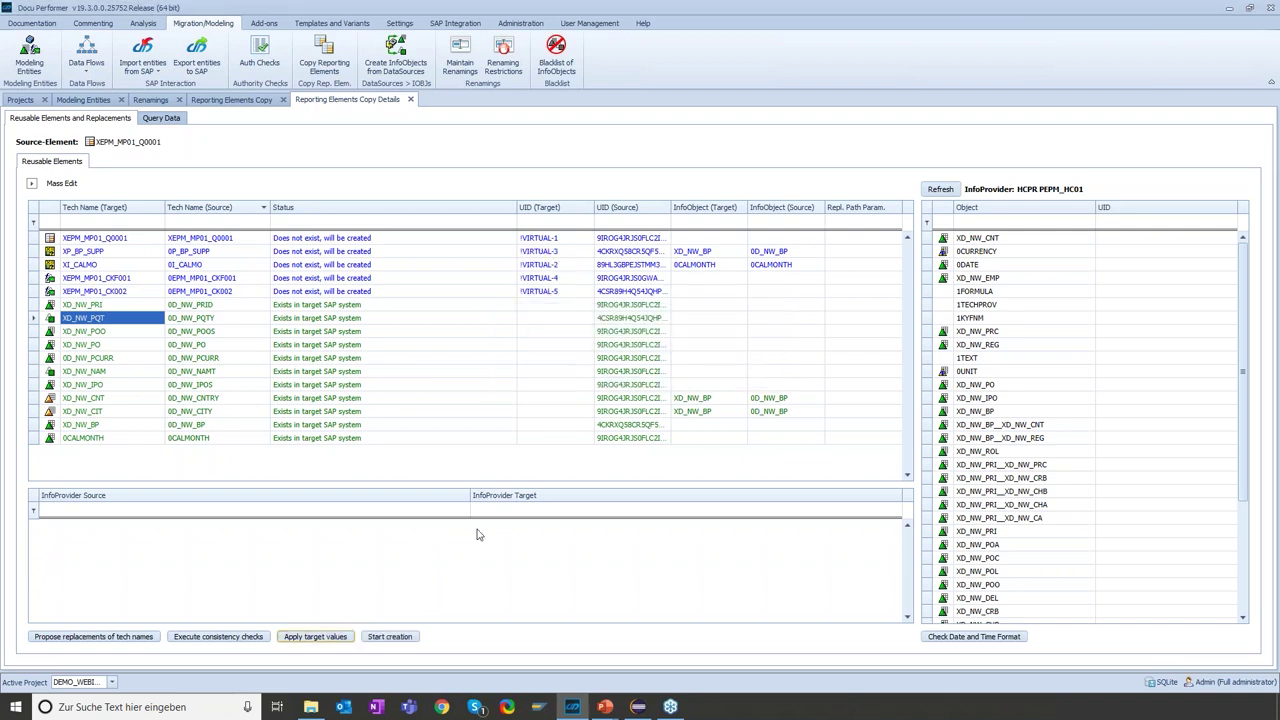
{"action": "left_click", "coordinate": [390, 636]}
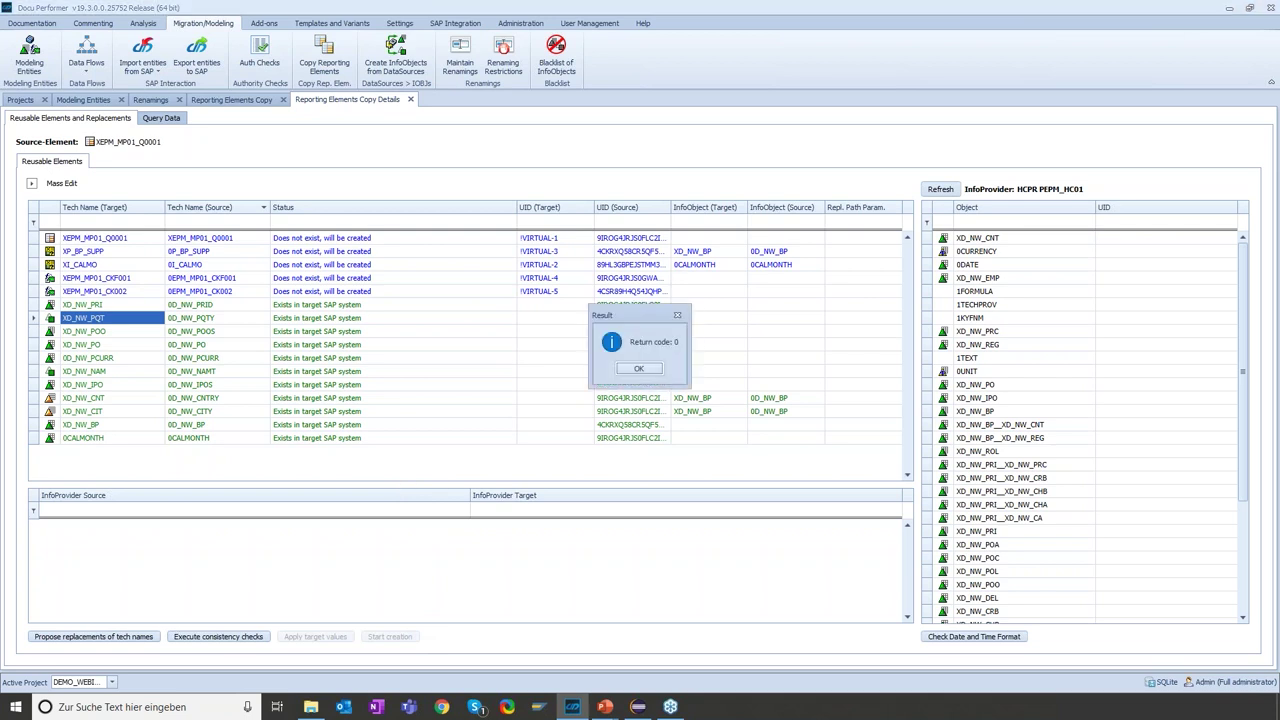
{"action": "left_click", "coordinate": [649, 372]}
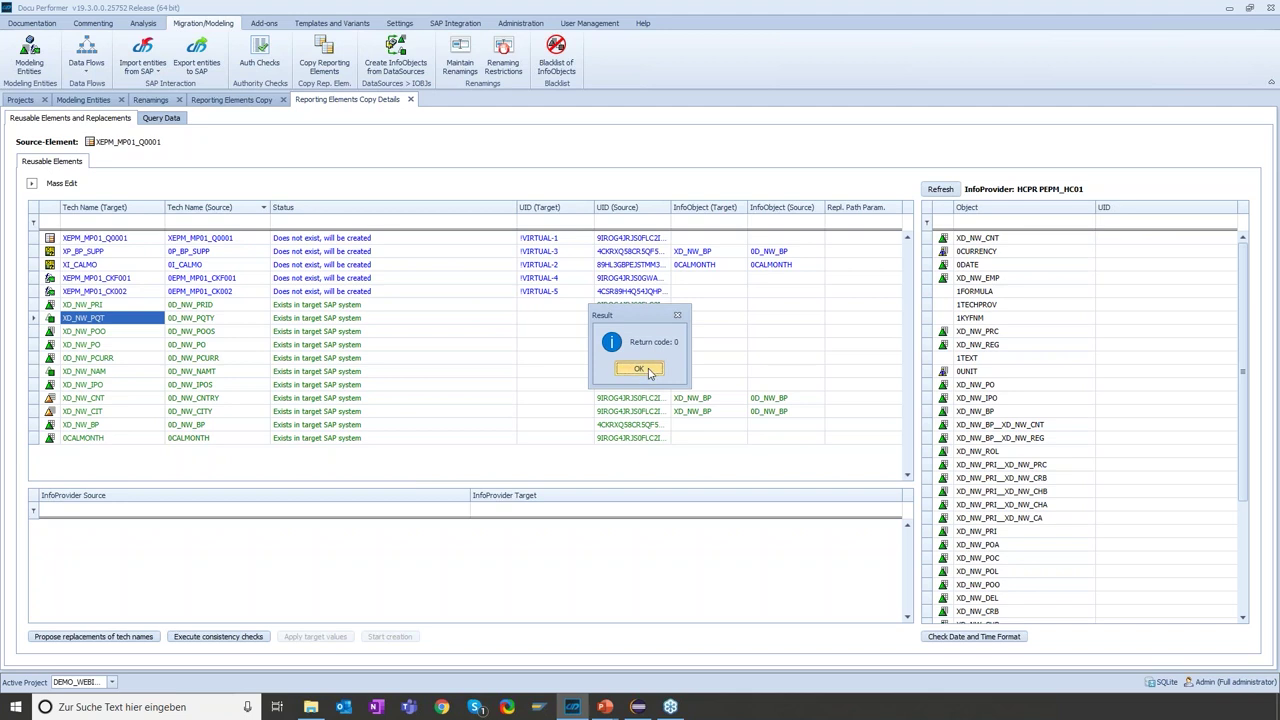
- Switch to Eclipse and refresh the CompositeProvider folder of the DP - Showcases area in the ZW2 project
{"action": "left_click", "coordinate": [640, 707]}
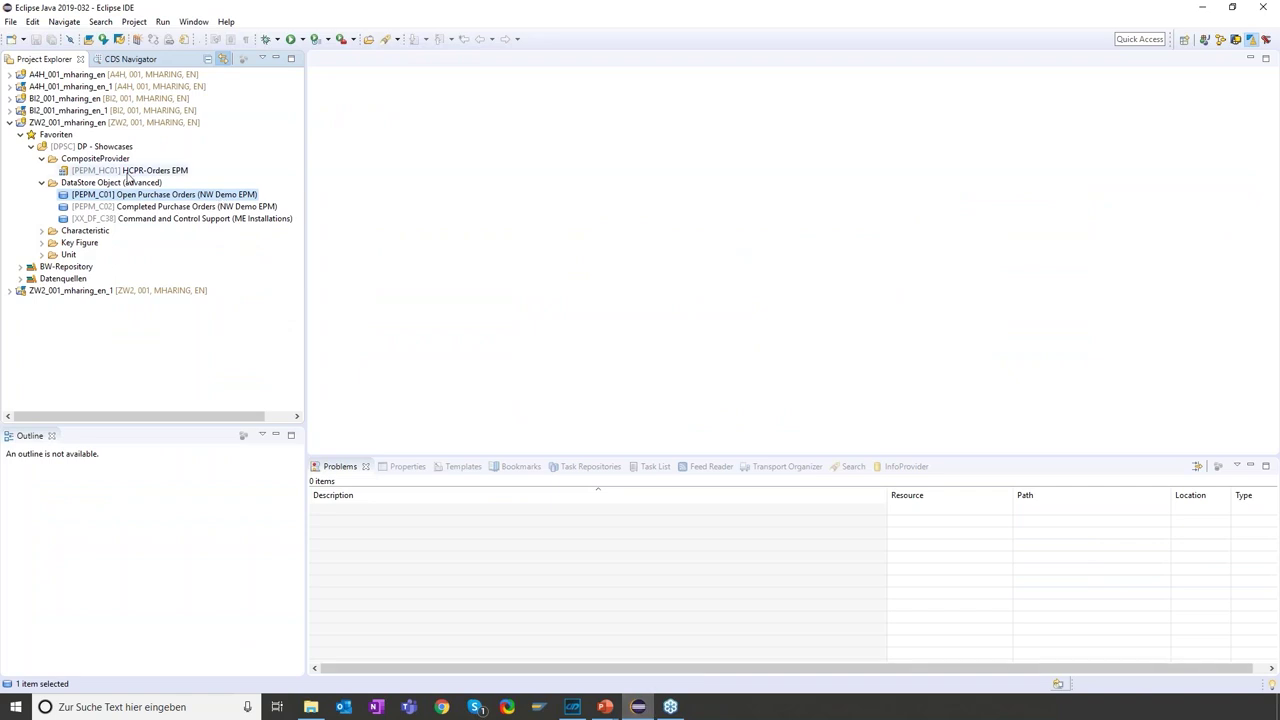
{"action": "left_click", "coordinate": [97, 162]}
{"action": "right_click", "coordinate": [97, 162]}
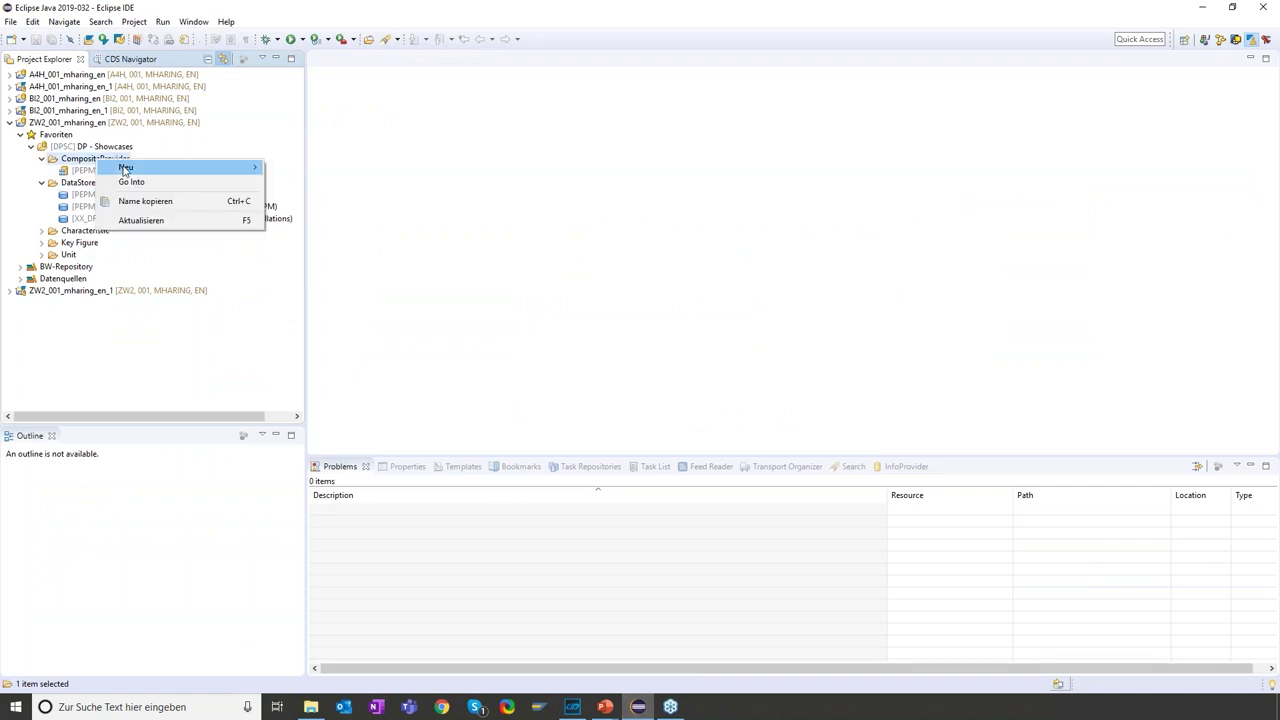
{"action": "left_click", "coordinate": [146, 220]}
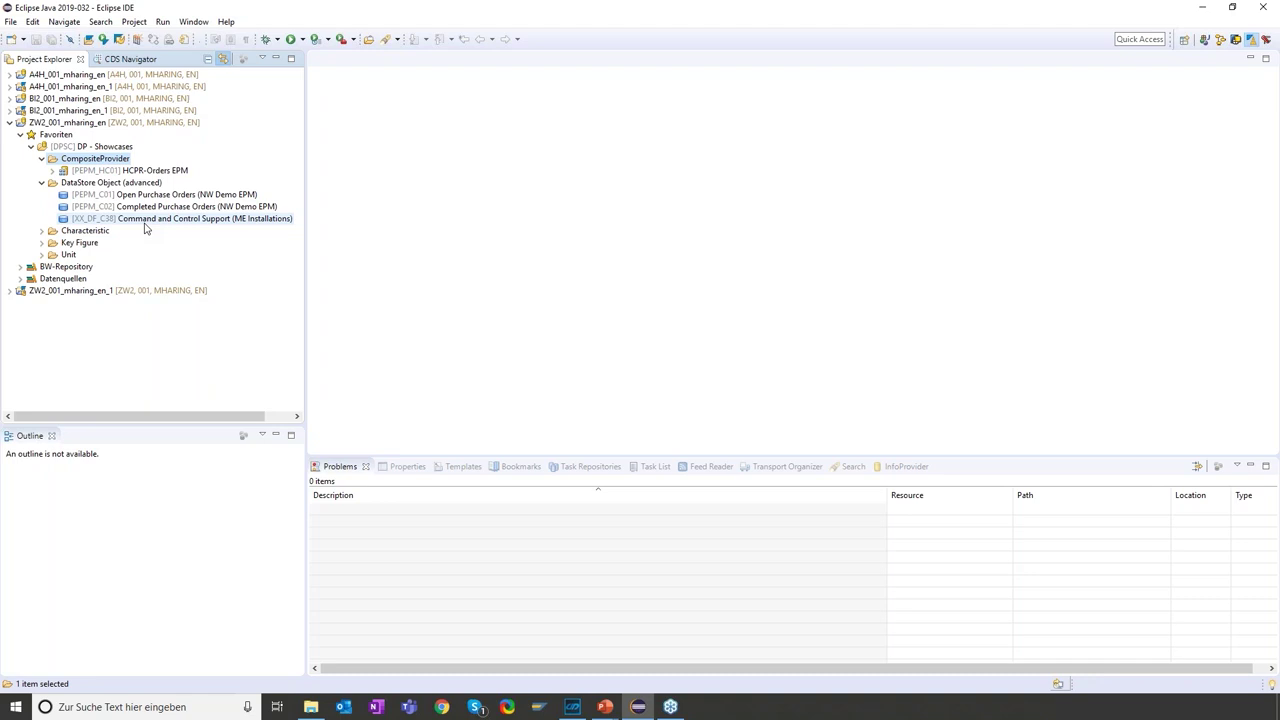
- Expand the Query and Calculated Keyfigure folders of CompositeProvider PEPM_HC01 and check the copied elements
{"action": "left_click", "coordinate": [53, 171]}
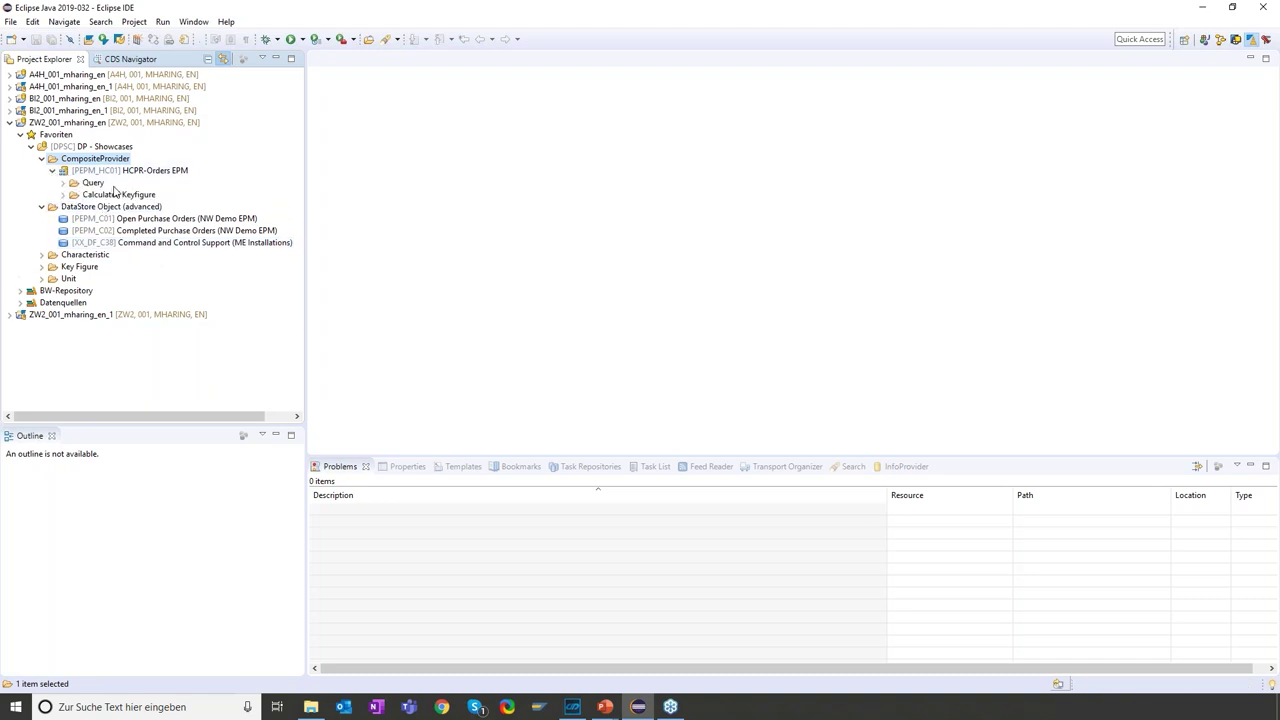
{"action": "left_click", "coordinate": [63, 183]}
{"action": "left_click", "coordinate": [63, 207]}
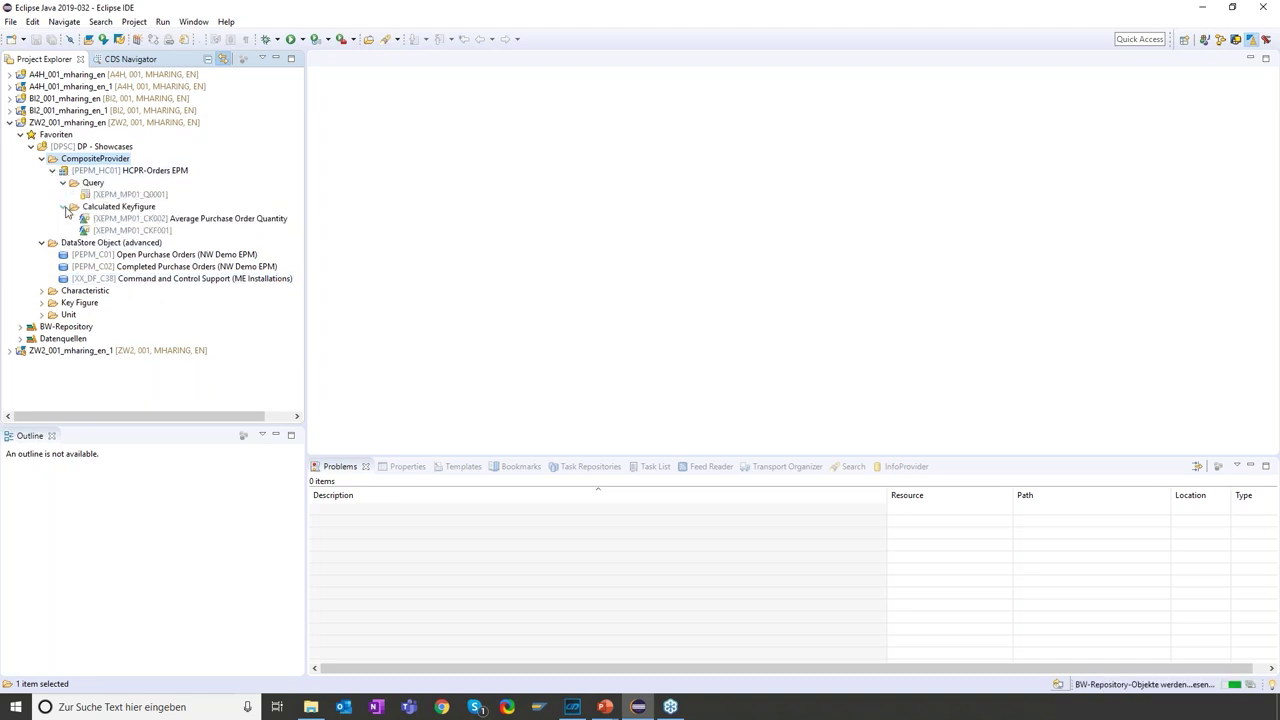
{"action": "left_click", "coordinate": [110, 195]}
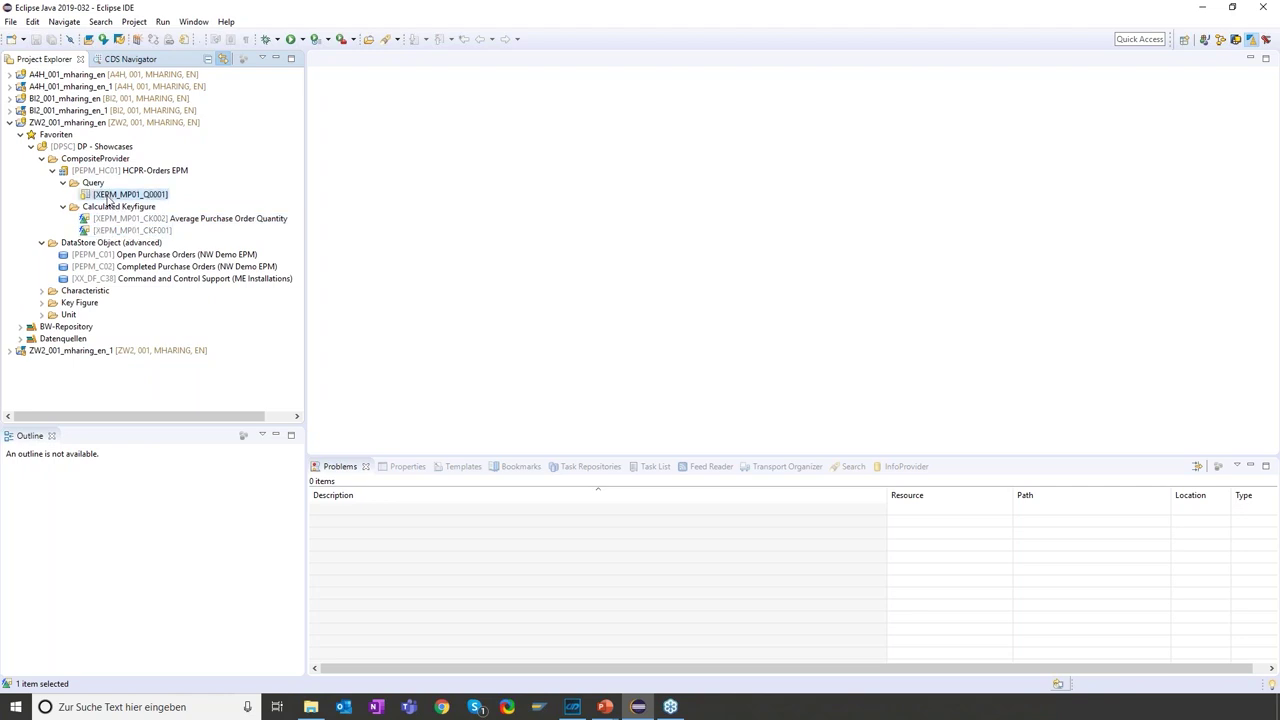
{"action": "left_click", "coordinate": [136, 171]}
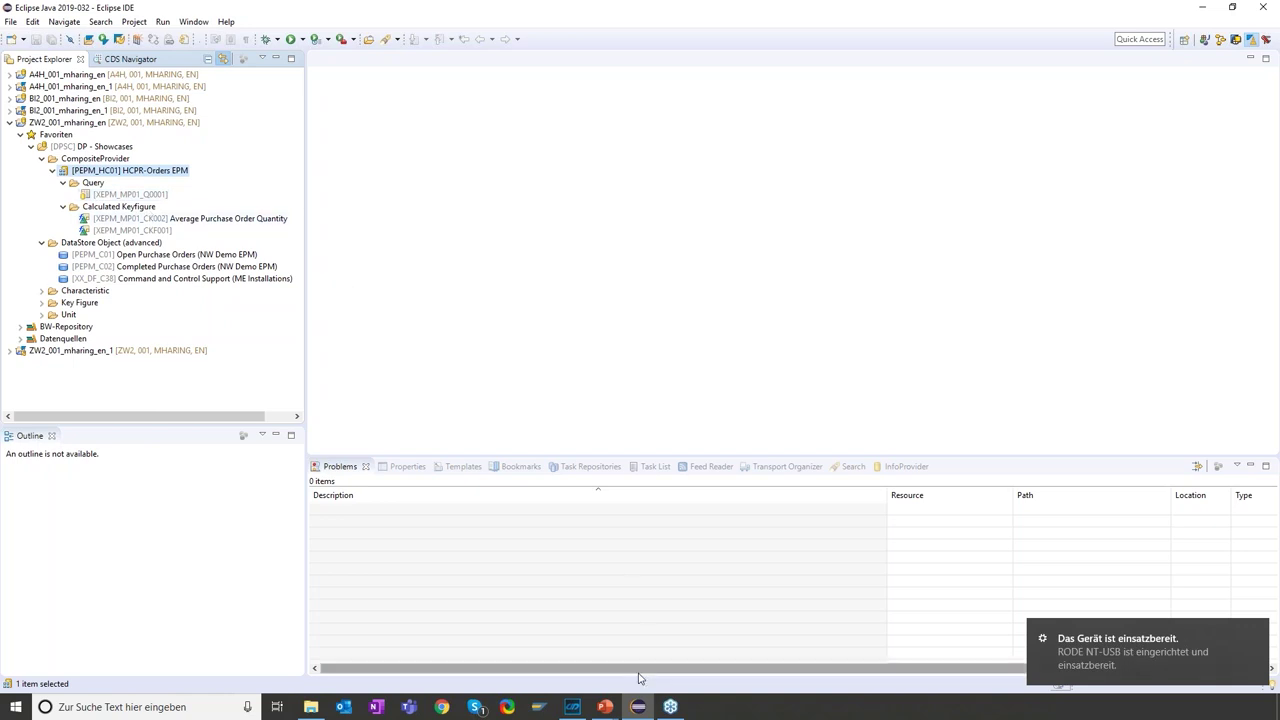
- Switch to the running PowerPoint slide show and advance to the "Further Information & Benefits" slide
{"action": "mouse_move", "coordinate": [607, 711]}
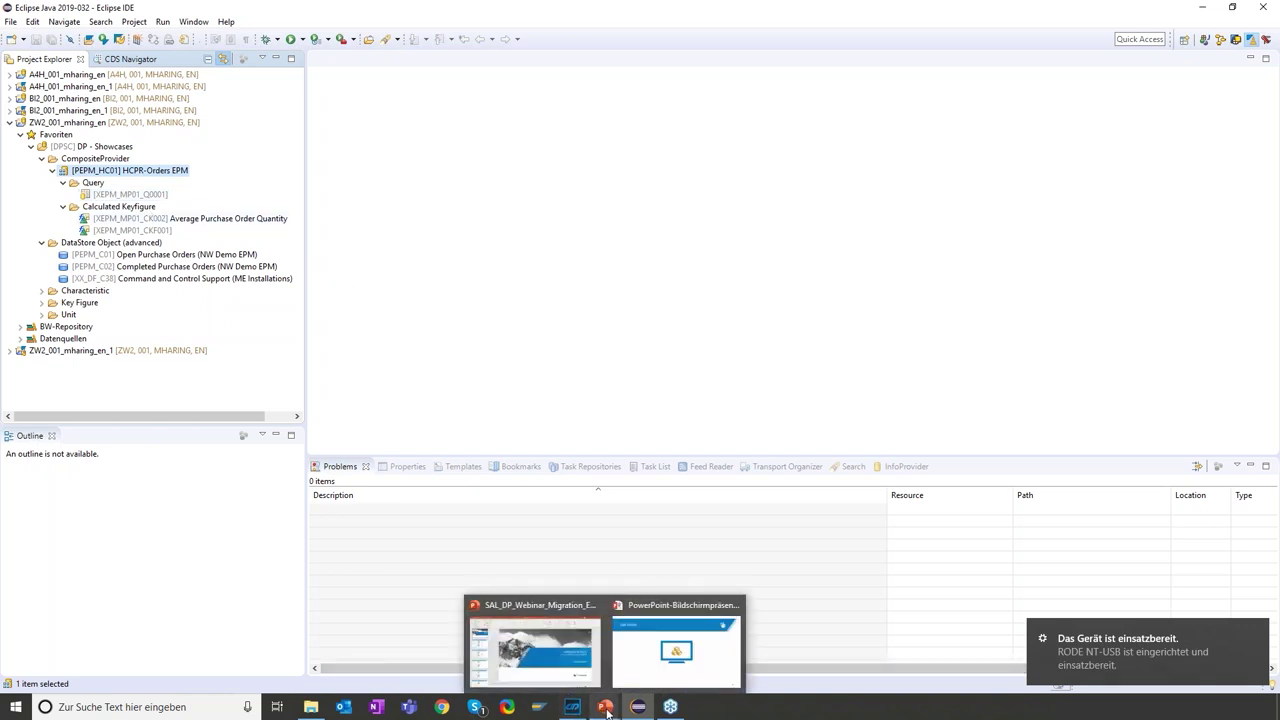
{"action": "left_click", "coordinate": [676, 650]}
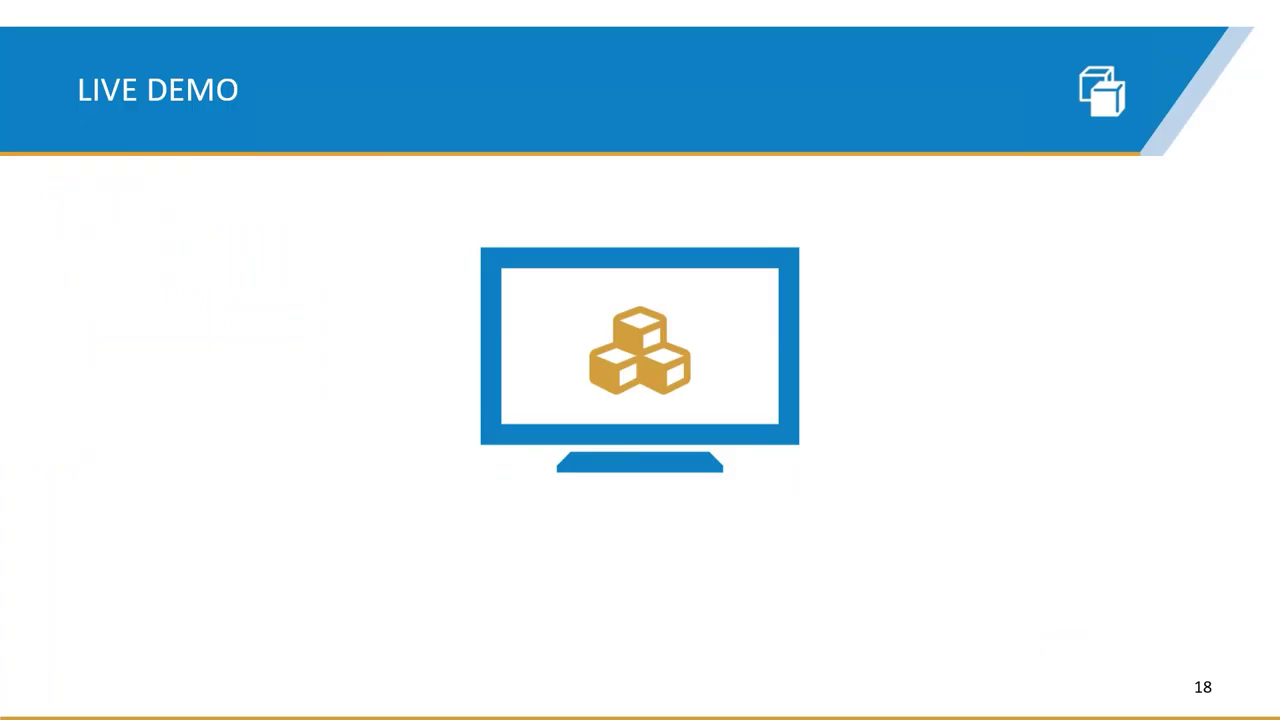
{"action": "left_click", "coordinate": [480, 455]}
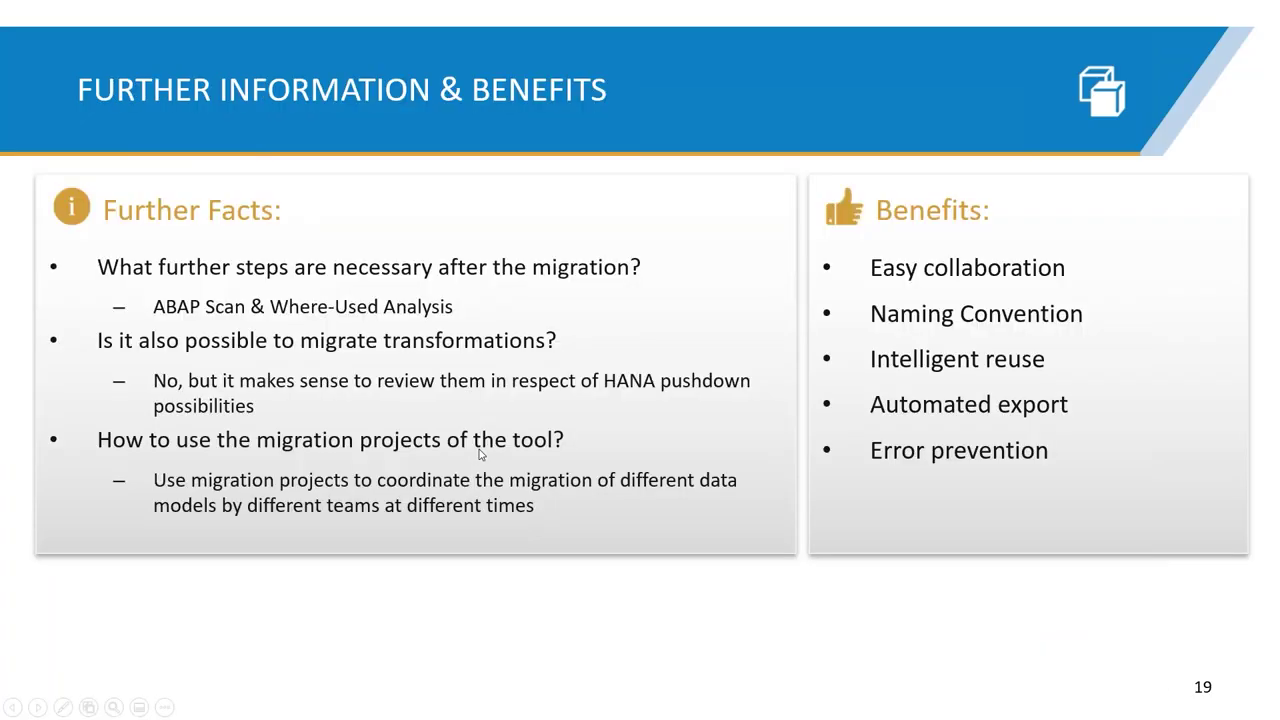